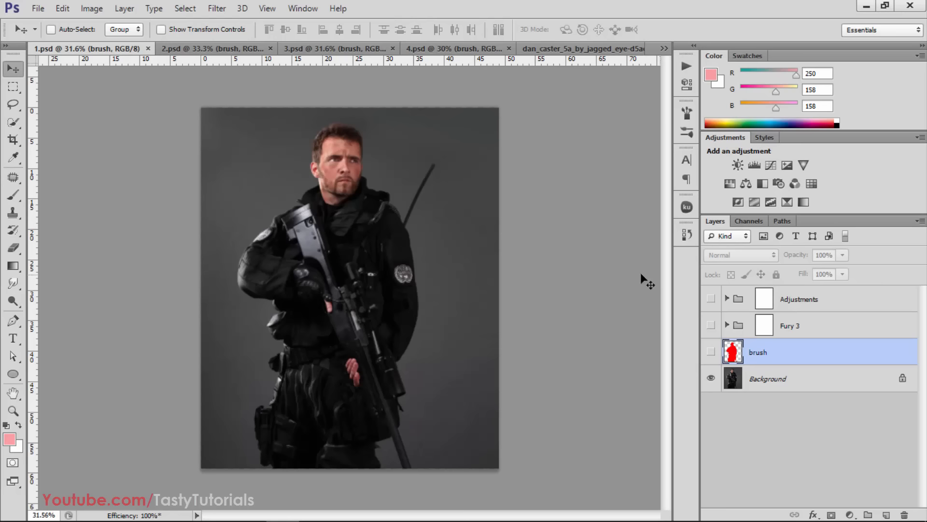
Preview the red brush layer and hide it again, then show the Fury 3 and Adjustments groups
left_click(711, 352)
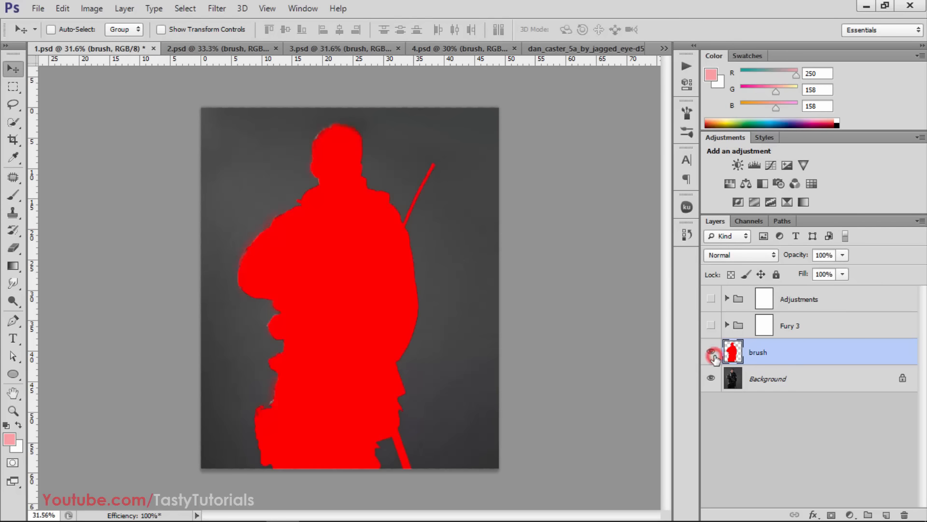
left_click(712, 353)
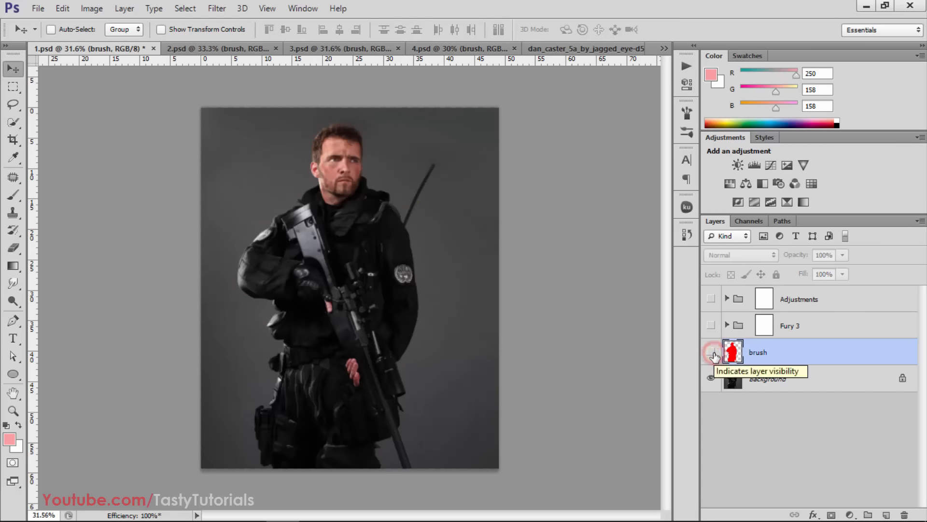
left_click(710, 325)
left_click(711, 299)
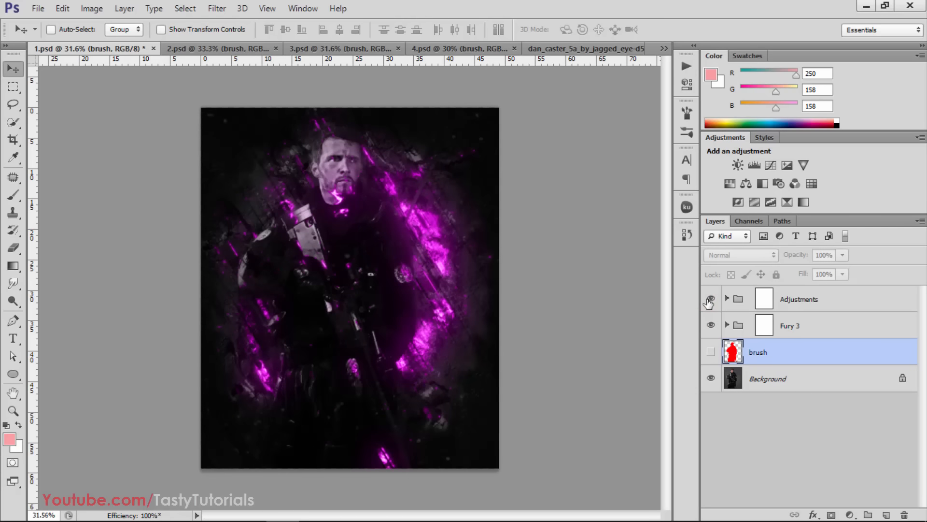
Compare the artwork with the Adjustments group hidden and shown
left_click(709, 300)
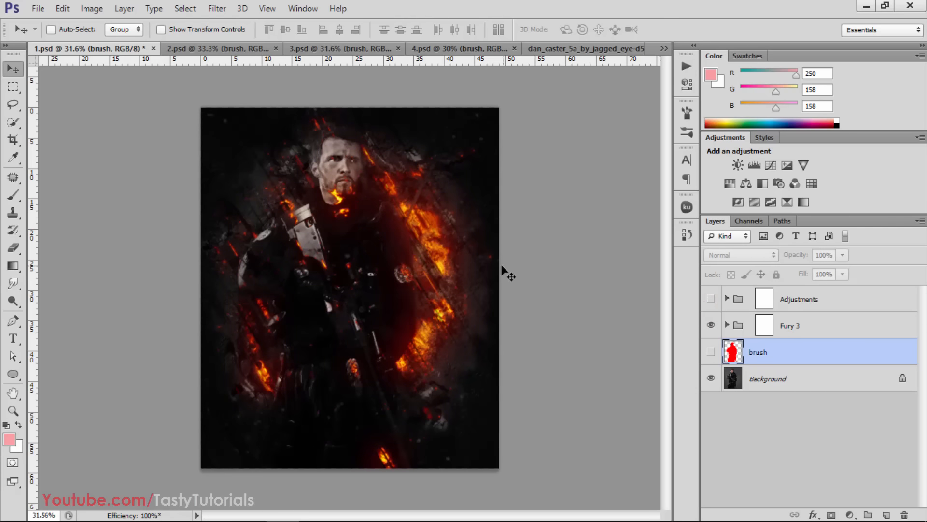
left_click(710, 300)
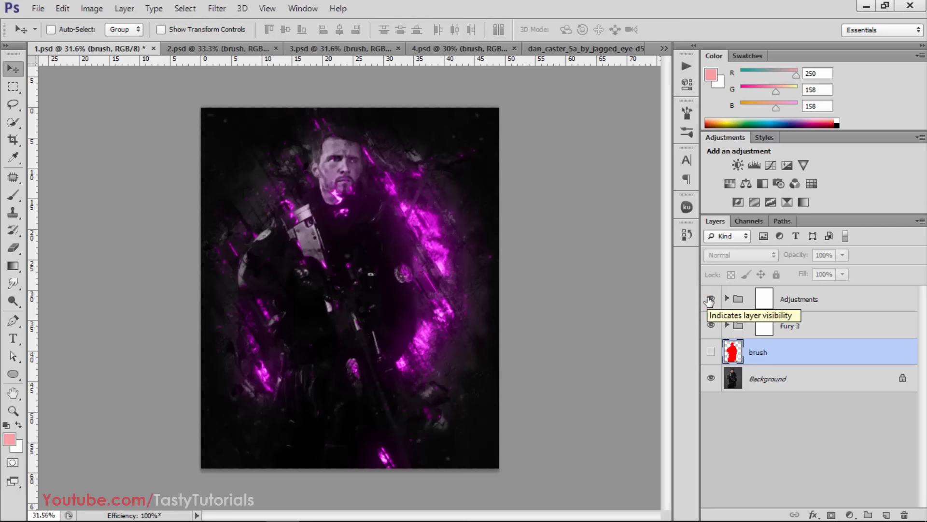
left_click(711, 299)
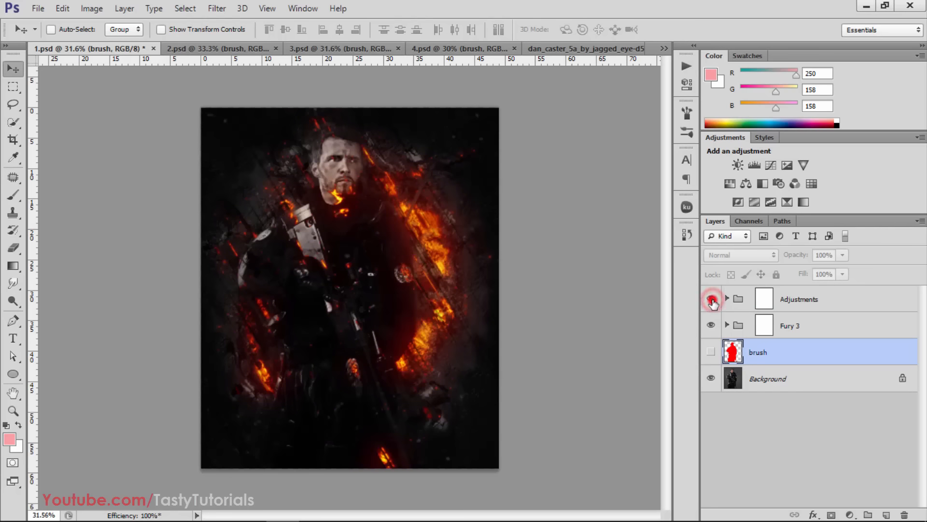
left_click(711, 300)
Expand the Adjustments group and show its layers from Add Sharpening through Overall Contrast (Opacity)
left_click(738, 327)
left_click(735, 301)
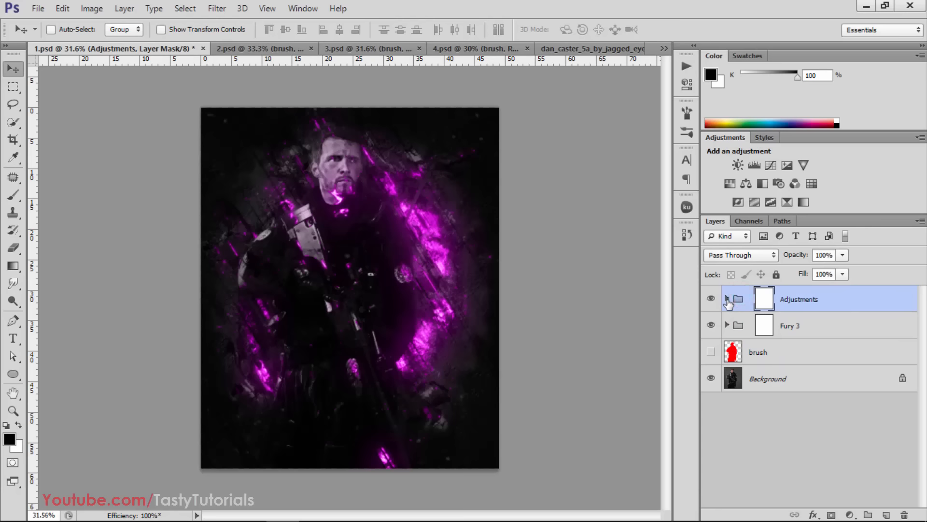
left_click(727, 299)
scroll(757, 352, "down", 2)
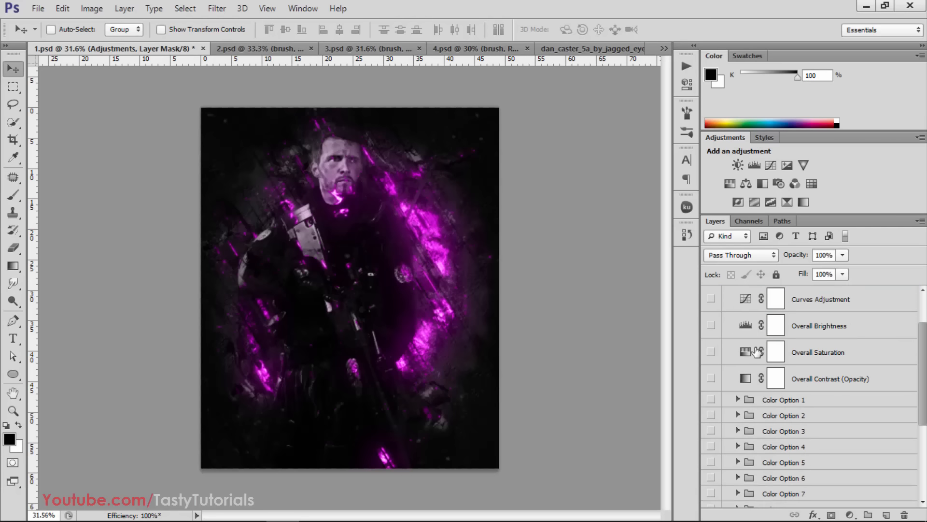
scroll(757, 351, "up", 1)
scroll(724, 355, "up", 1)
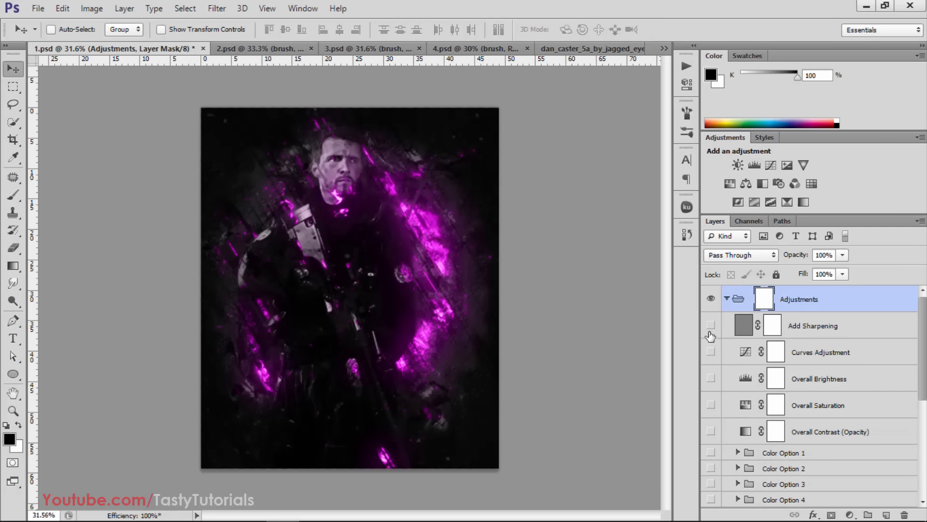
left_click(710, 325)
left_click_drag(710, 328, 711, 431)
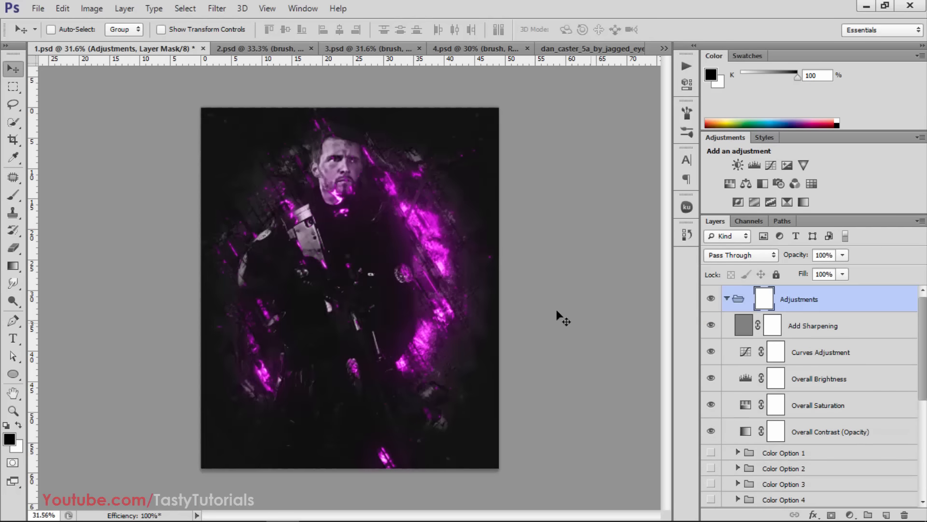
Preview Color Option 1 and Color Option 2, and leave Color Option 3 shown in the Adjustments group
scroll(713, 363, "down", 1)
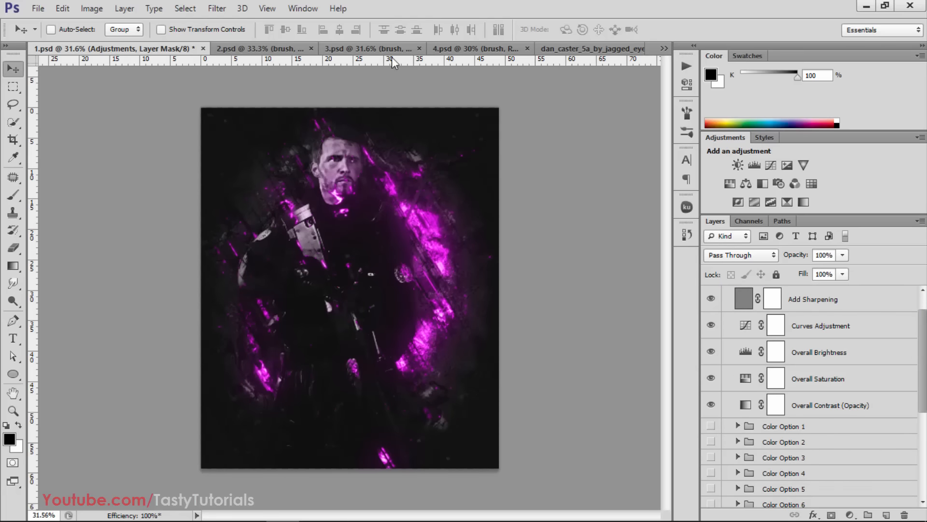
scroll(733, 363, "down", 4)
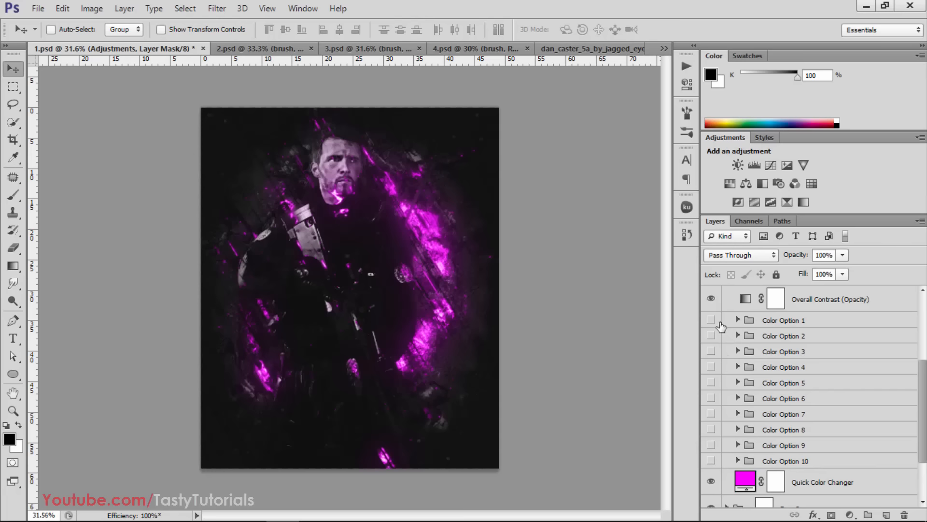
left_click(711, 320)
left_click(711, 336)
left_click(711, 336)
left_click(711, 351)
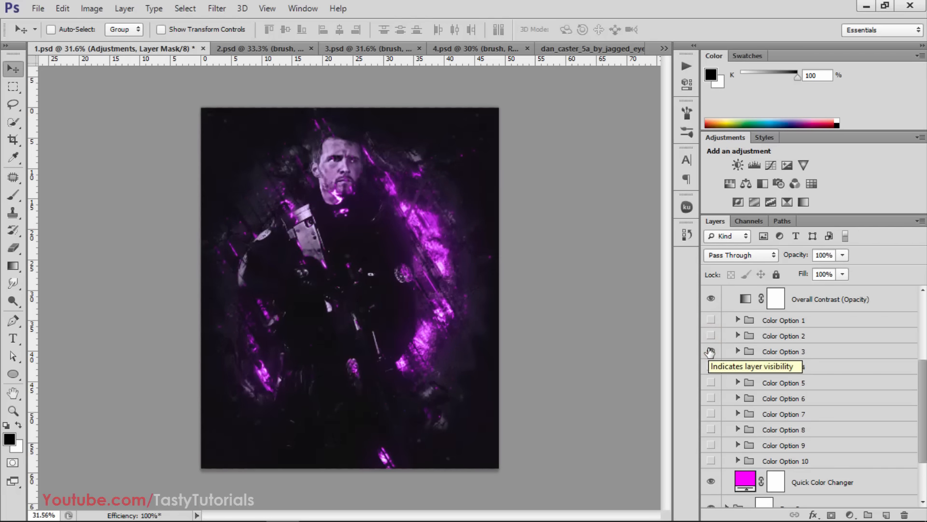
Preview Color Option 4 through Color Option 10 one after another, hiding each again
left_click(711, 367)
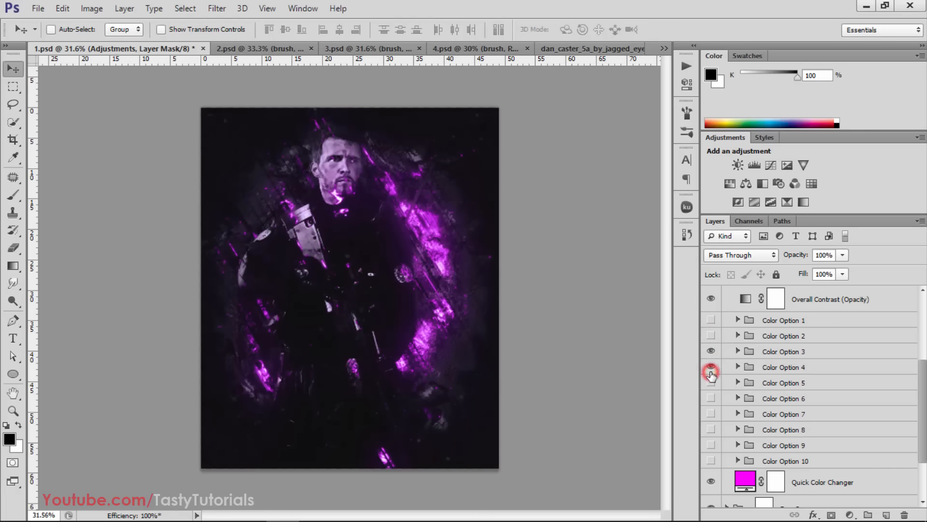
left_click(711, 367)
left_click(711, 383)
left_click(709, 385)
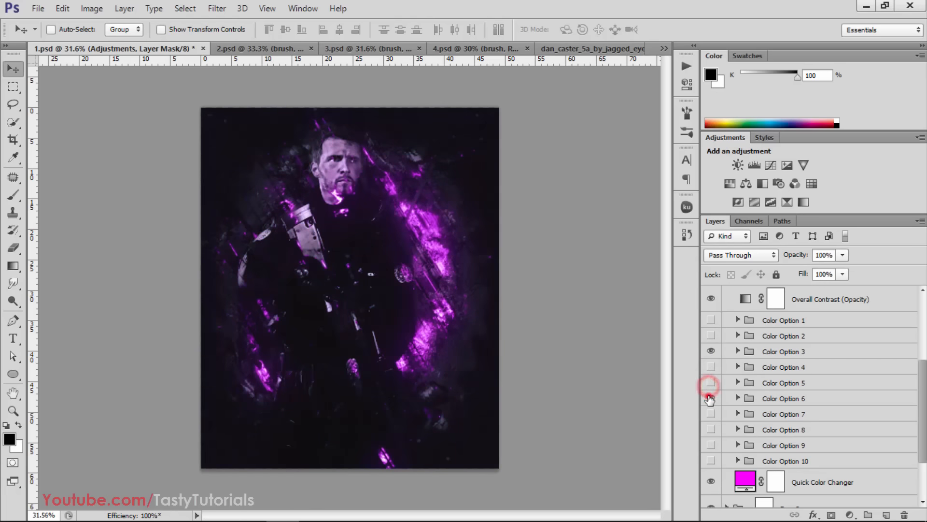
left_click(709, 397)
left_click(709, 398)
left_click(709, 414)
left_click(709, 413)
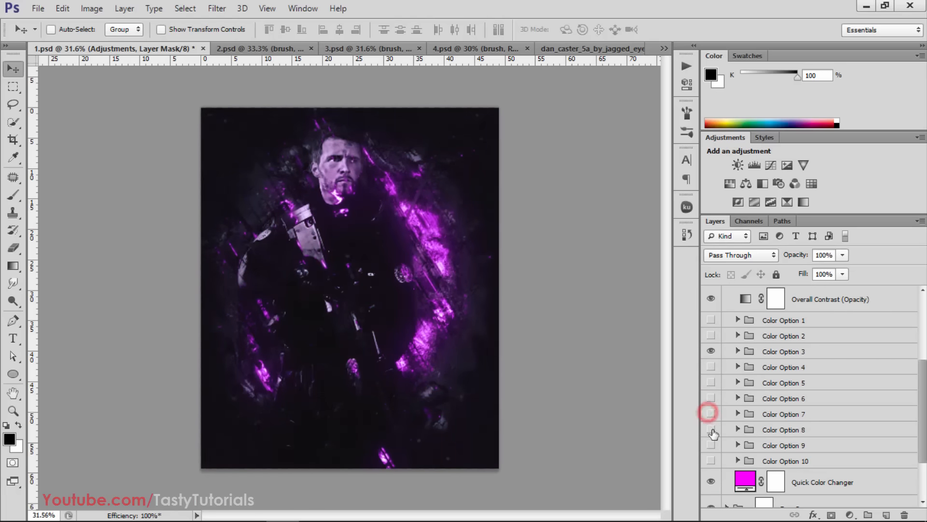
left_click(712, 430)
left_click(713, 431)
left_click(712, 444)
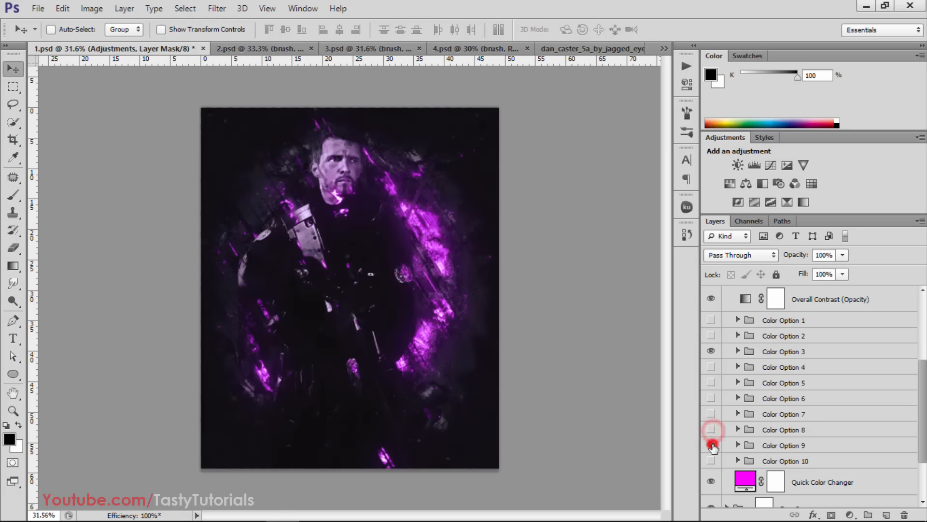
left_click(712, 444)
left_click(712, 460)
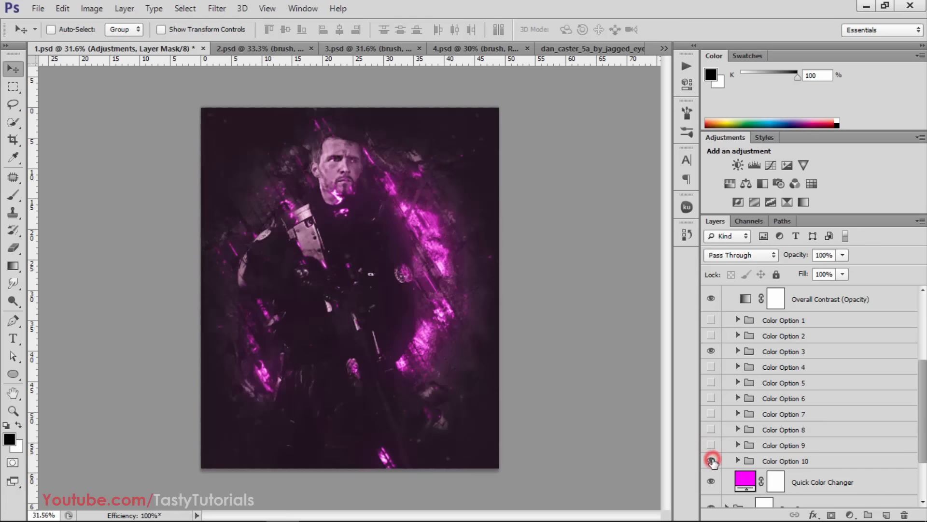
left_click(712, 460)
Collapse the Adjustments group and expand the Fury 3 group to list its layers
scroll(715, 454, "up", 3)
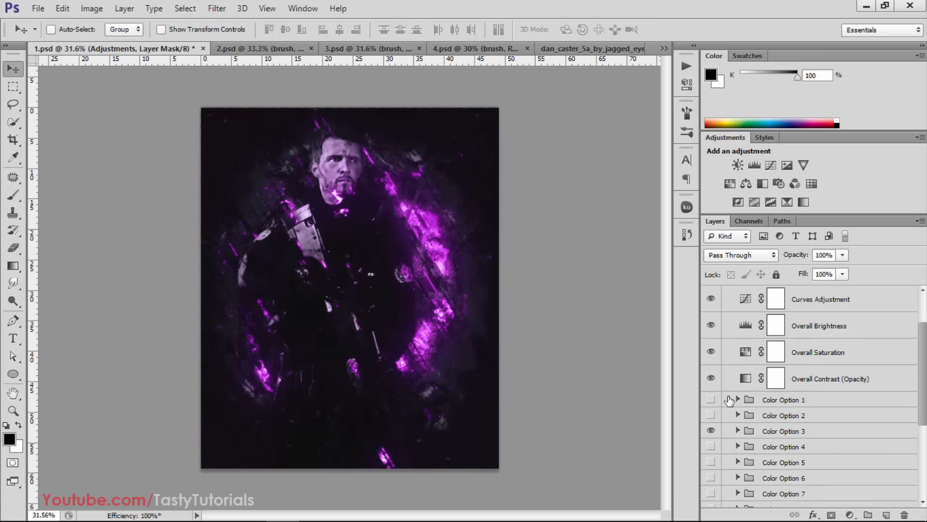
scroll(734, 386, "up", 2)
left_click(727, 298)
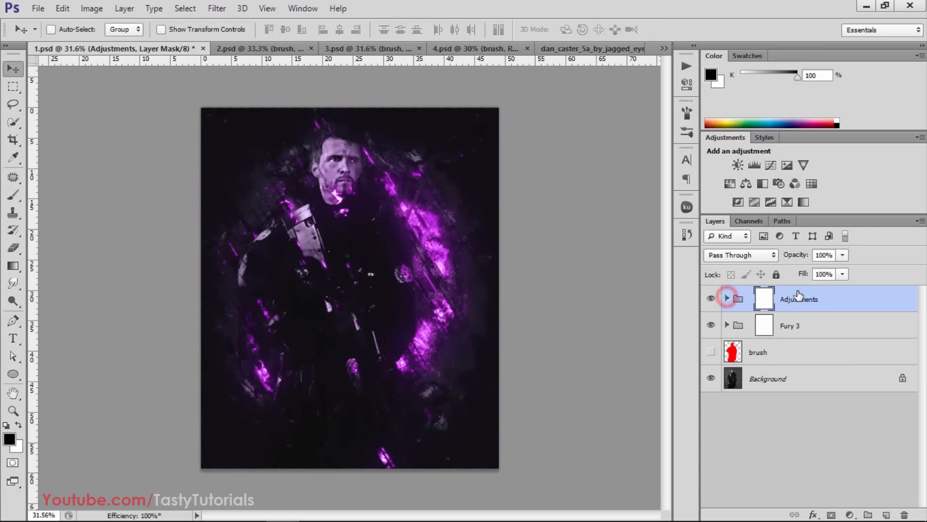
left_click(800, 325)
left_click(727, 325)
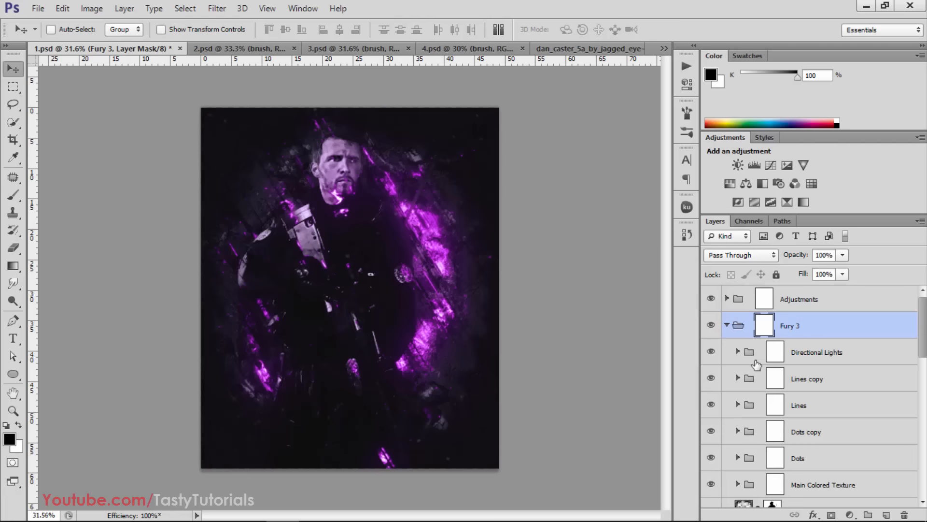
scroll(728, 333, "down", 3)
scroll(728, 343, "up", 2)
scroll(728, 346, "down", 1)
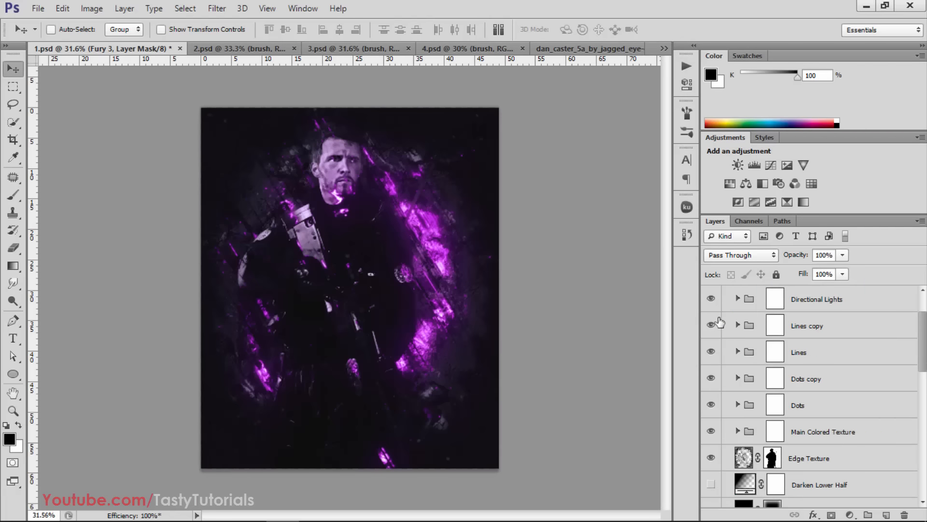
Select the Lines copy group and compare the artwork with it hidden and shown
left_click(711, 324)
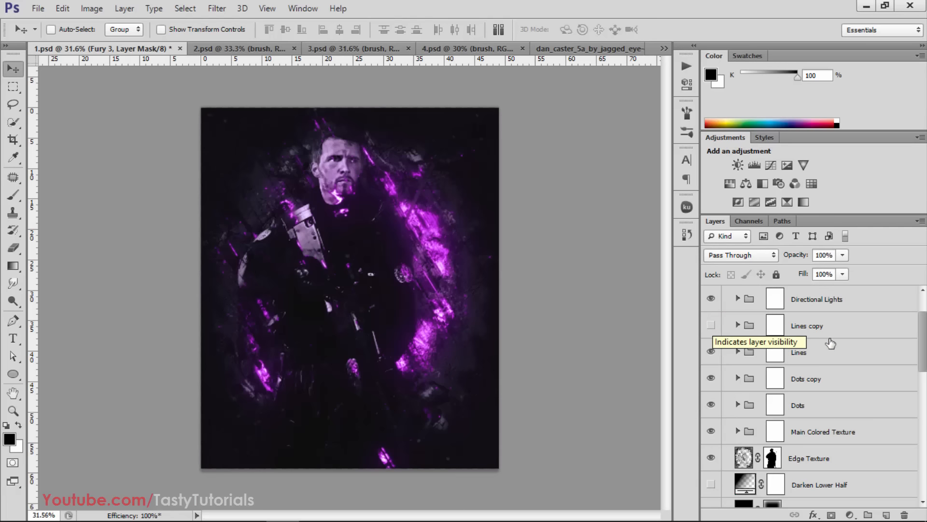
left_click(820, 352)
left_click(837, 331)
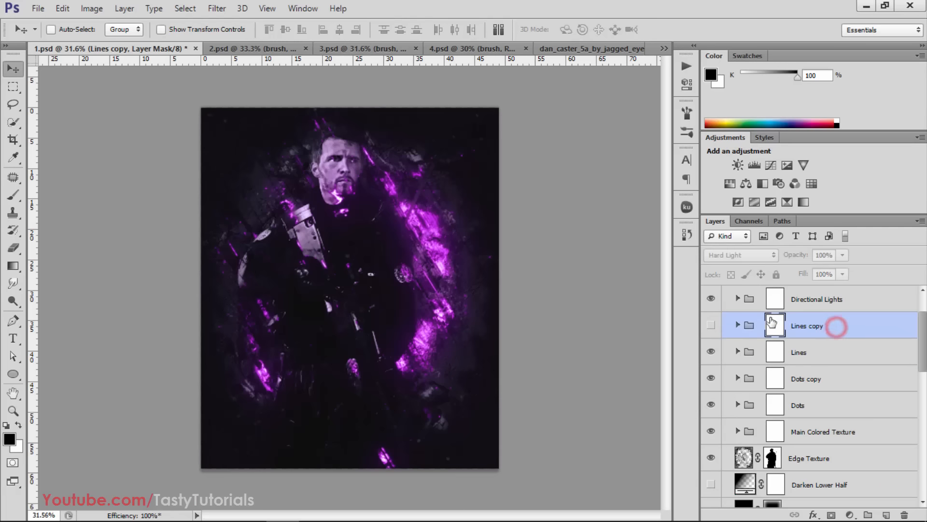
left_click(711, 326)
left_click(711, 326)
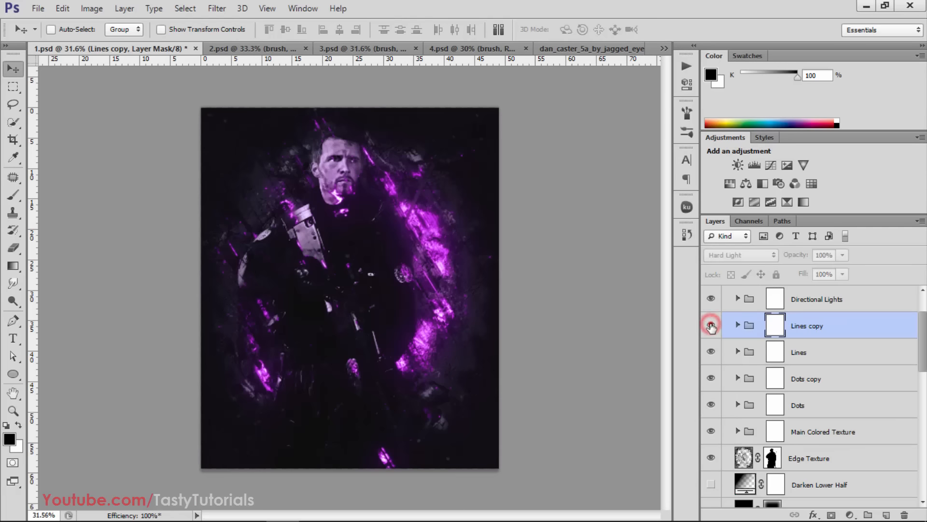
left_click(711, 326)
left_click(711, 326)
left_click(711, 326)
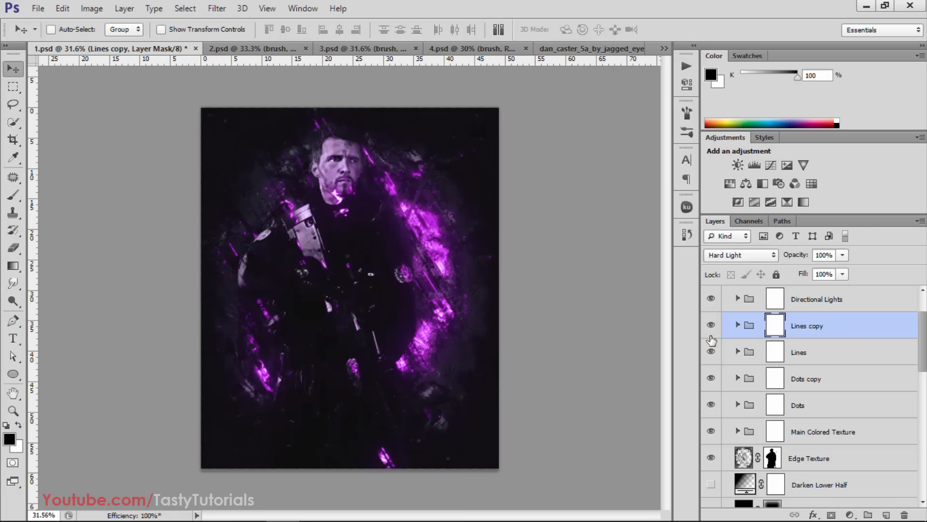
Compare the artwork with the Dots copy group hidden and shown
left_click(713, 378)
left_click(713, 377)
left_click(713, 377)
left_click(714, 377)
left_click(713, 376)
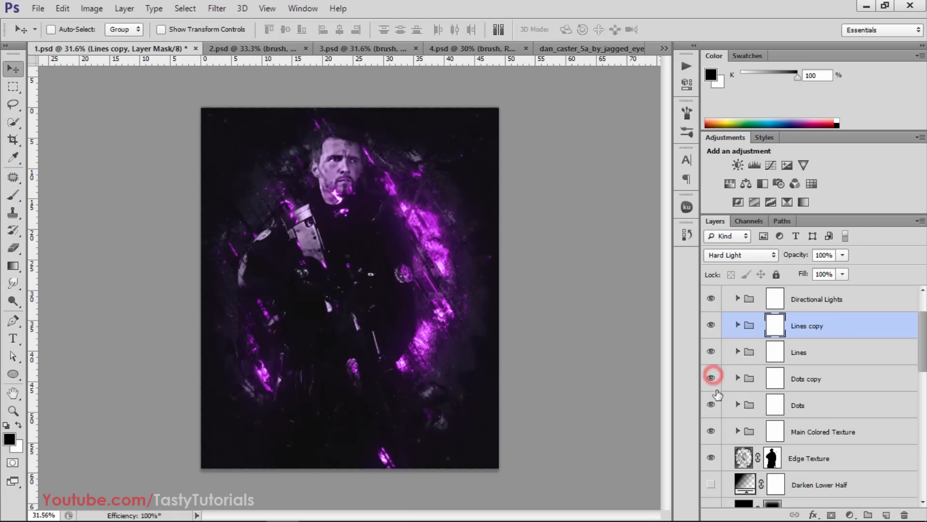
Compare the artwork with the Main Colored Texture group hidden and shown
scroll(749, 411, "down", 2)
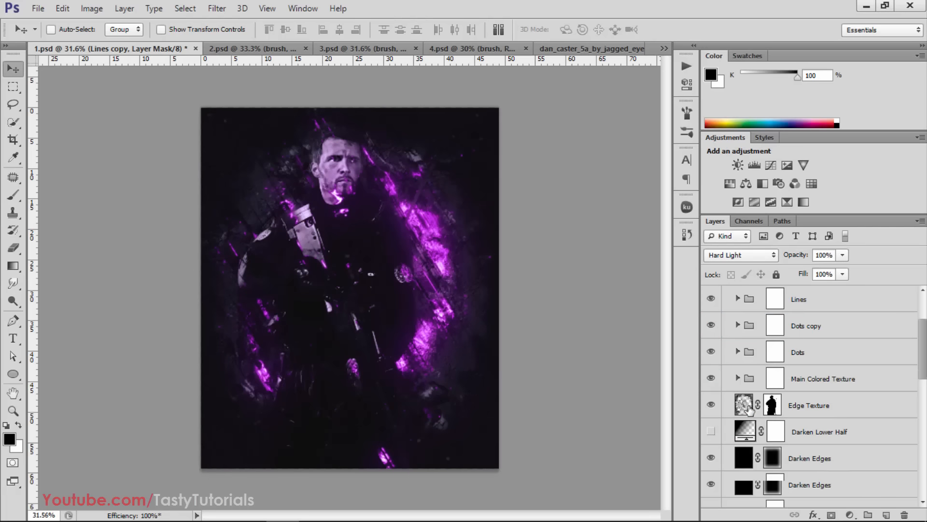
left_click(712, 379)
left_click(712, 379)
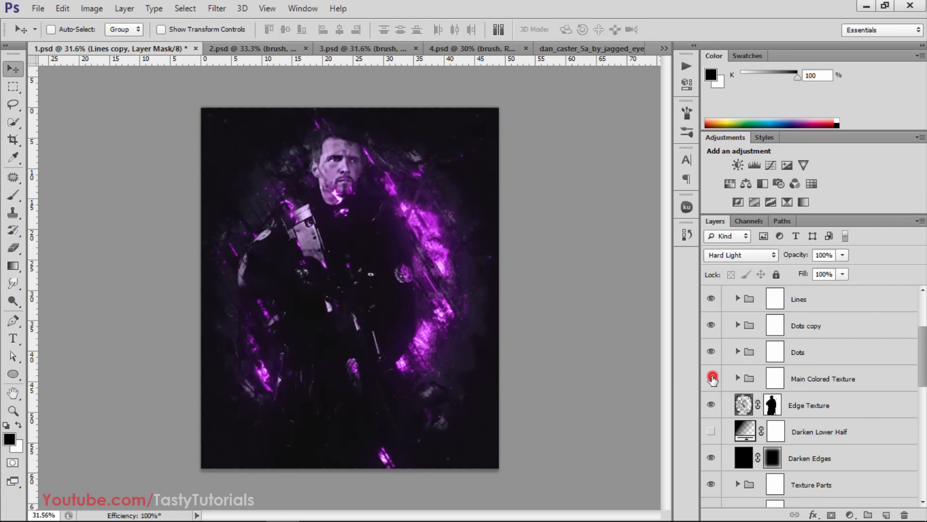
left_click(712, 378)
left_click(712, 379)
left_click(712, 378)
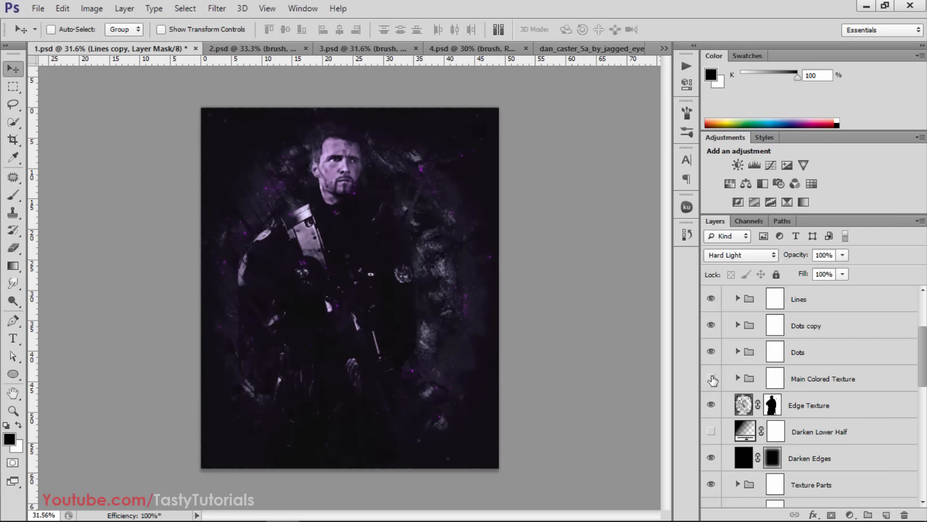
left_click(712, 379)
left_click(712, 379)
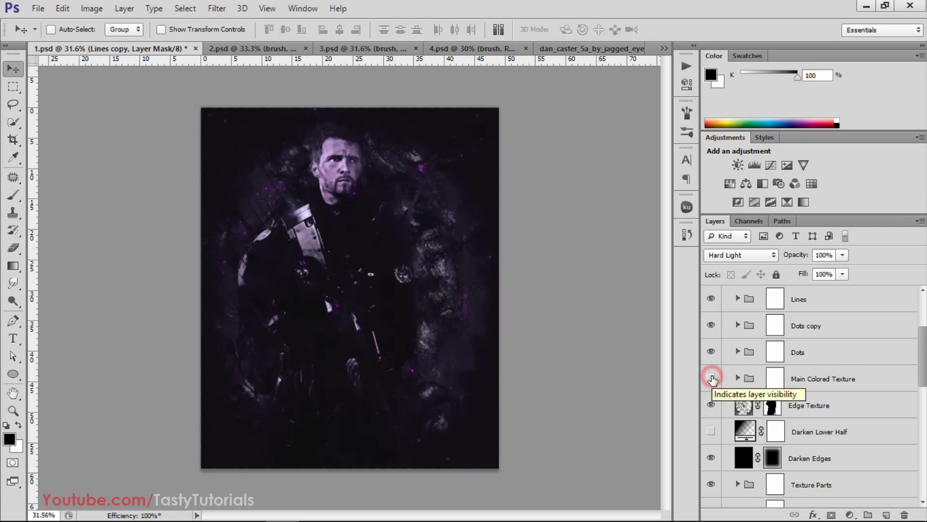
left_click(712, 379)
left_click(712, 379)
left_click(712, 379)
Compare the artwork with the Edge Texture layer hidden and shown, and select its layer mask
scroll(712, 378, "down", 3)
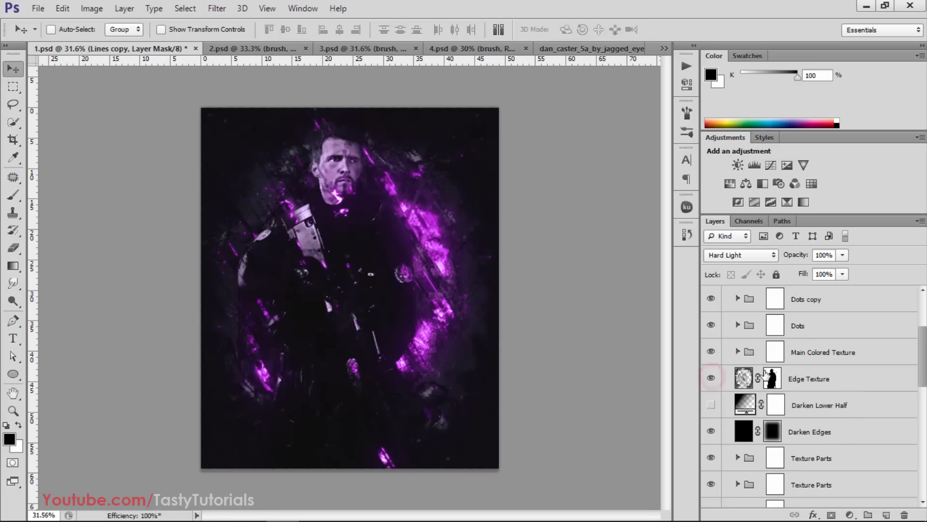
left_click(712, 326)
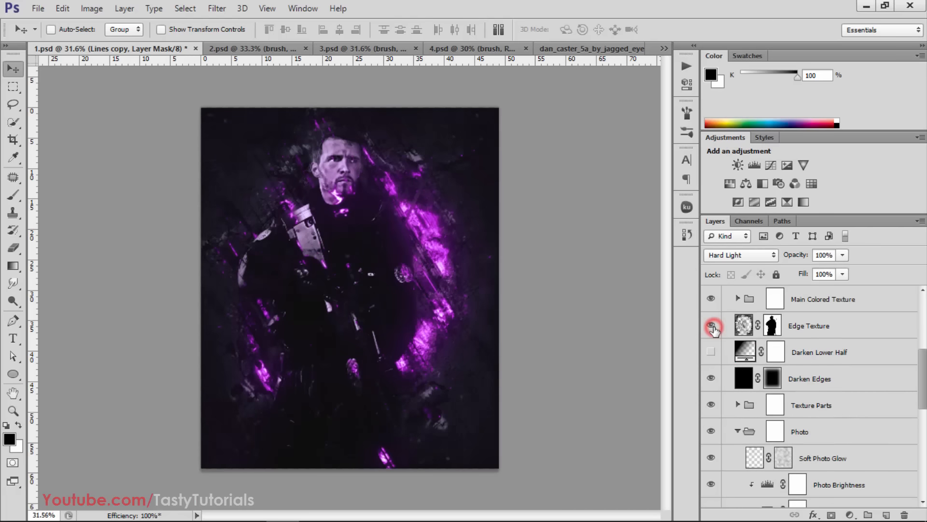
left_click(712, 326)
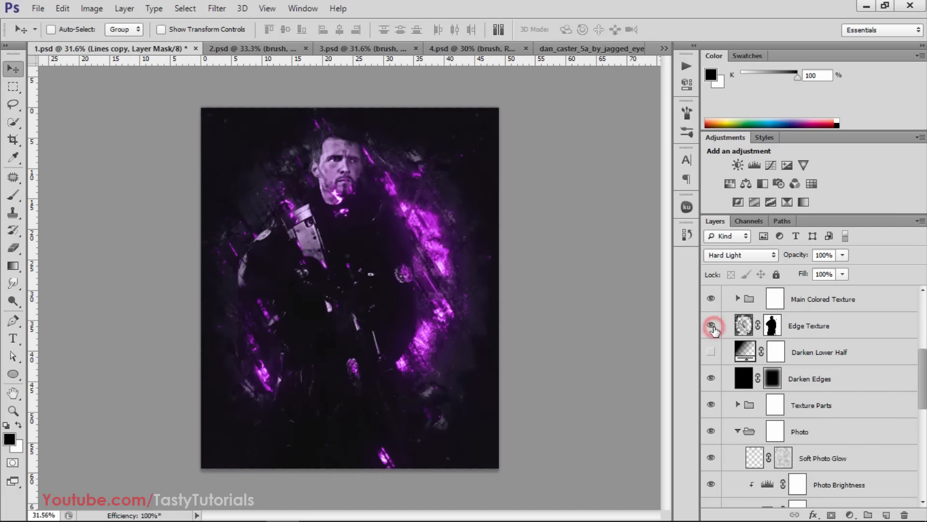
left_click(777, 325)
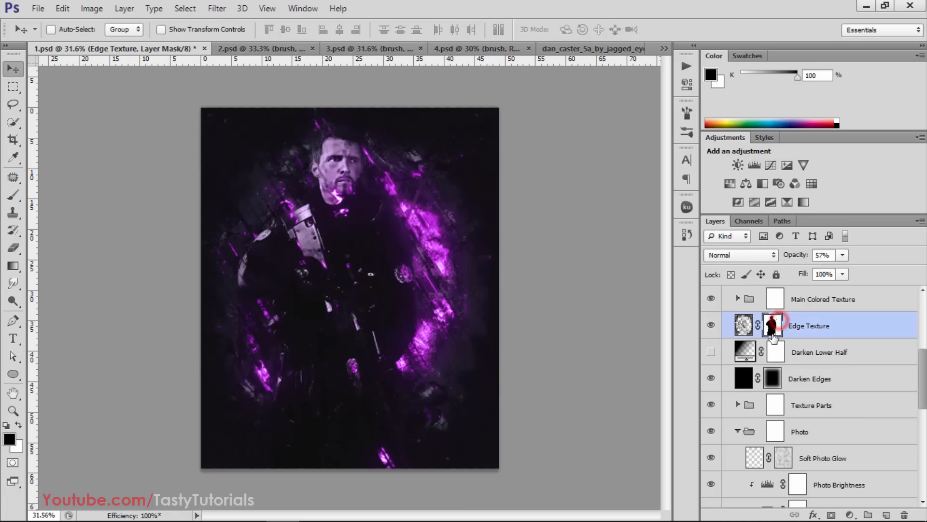
scroll(780, 412, "up", 4)
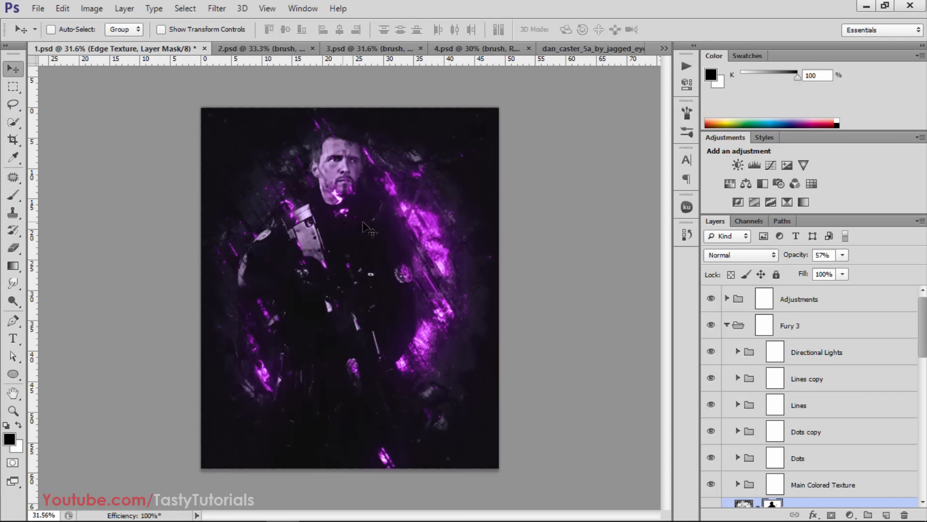
scroll(744, 353, "down", 5)
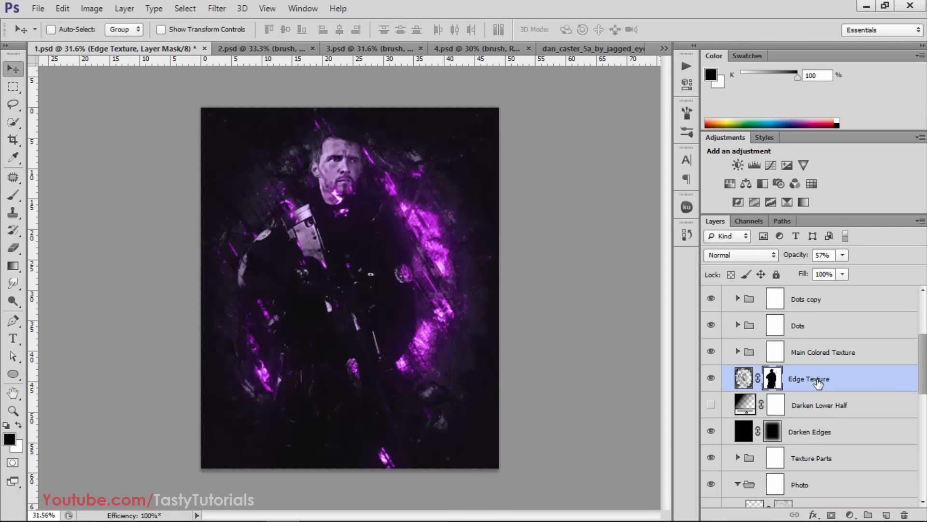
Compare the artwork with the Darken Edges layer and the Darken Lower Half layer each toggled off and on
scroll(817, 382, "down", 2)
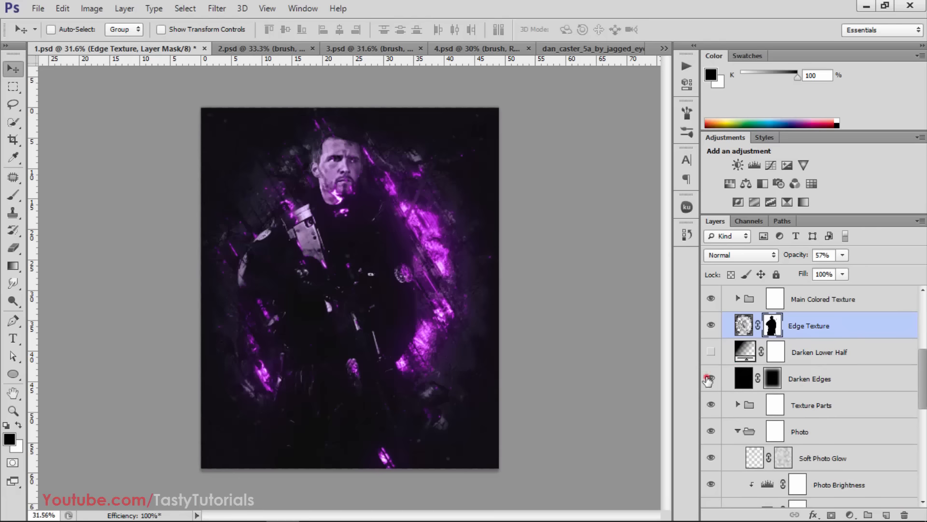
left_click(710, 378)
left_click(710, 379)
left_click(711, 352)
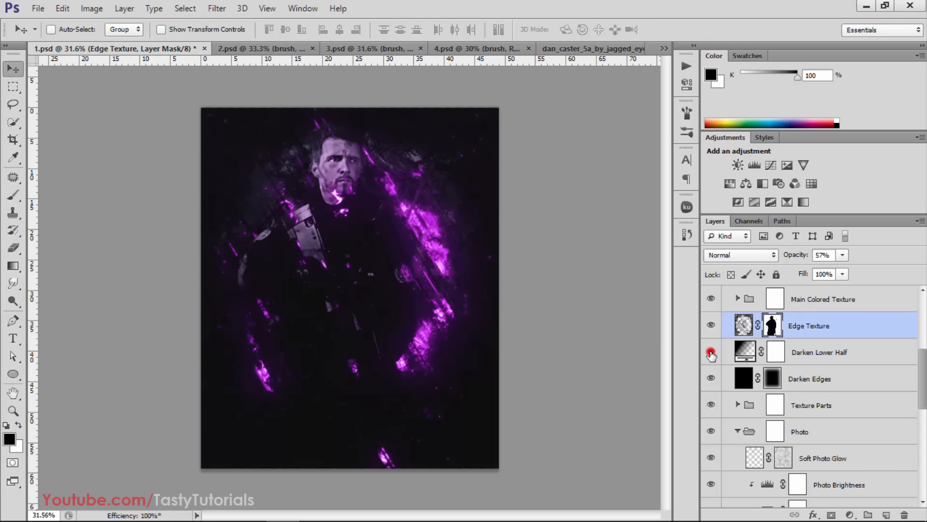
left_click(711, 352)
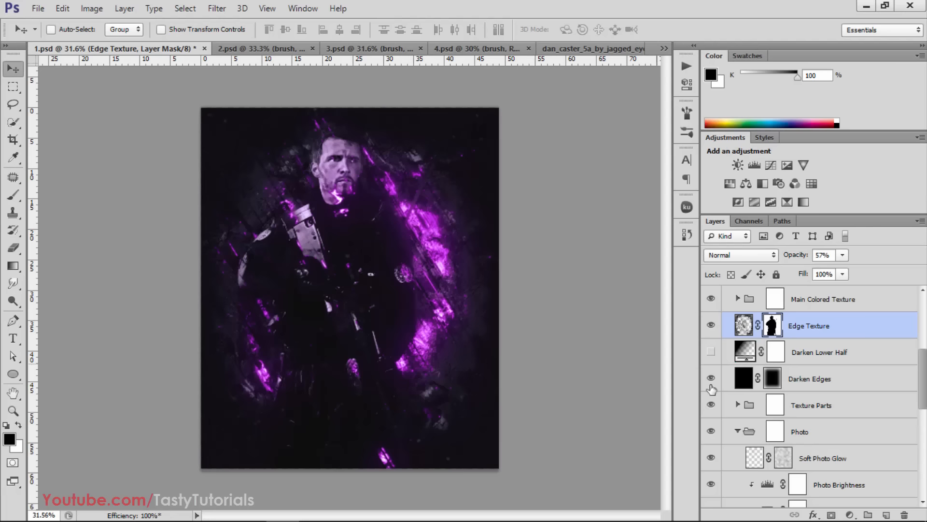
Compare the artwork with the Texture Parts group hidden and shown
scroll(740, 394, "down", 2)
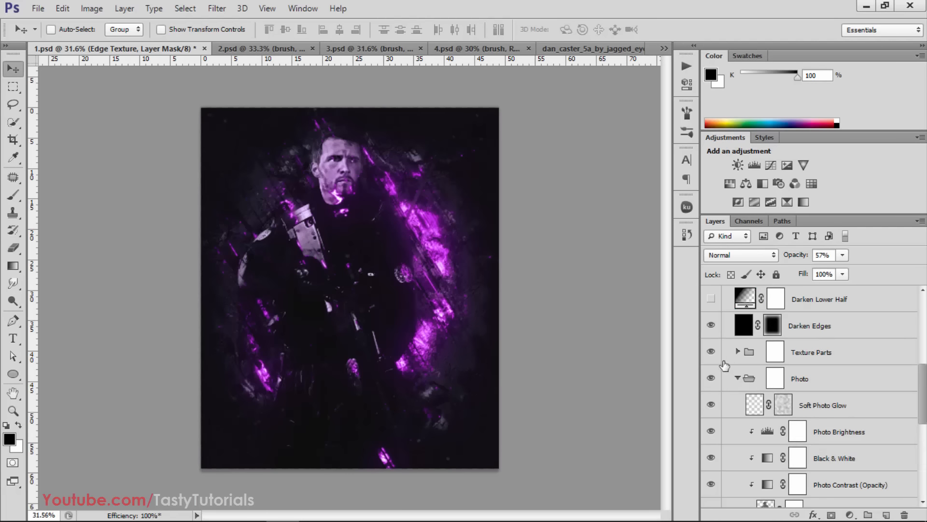
left_click(711, 352)
left_click(711, 352)
left_click(711, 352)
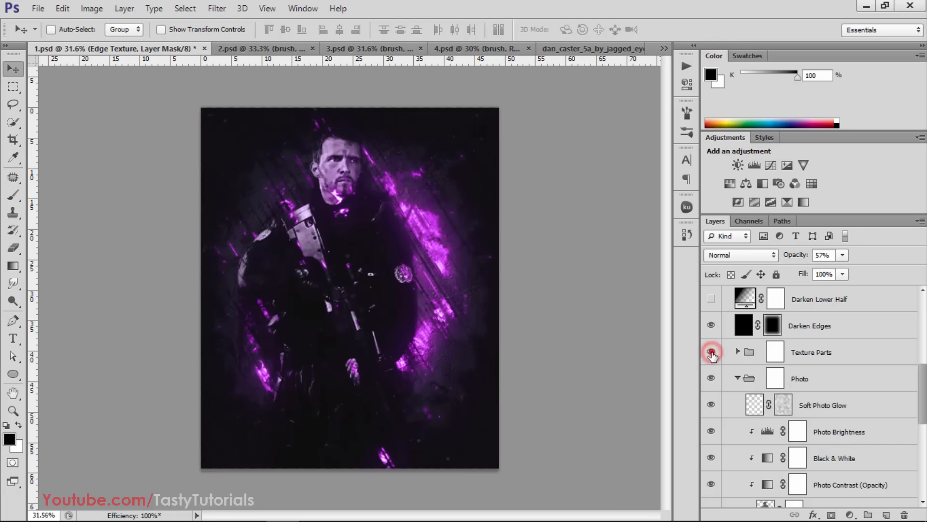
left_click(711, 352)
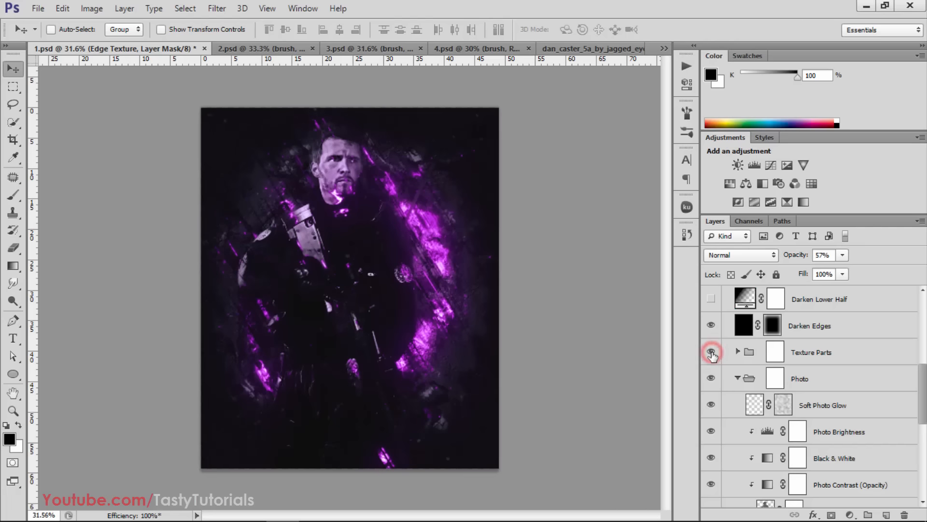
Compare the artwork with the Photo group hidden and shown
left_click(711, 380)
left_click(711, 380)
left_click(711, 380)
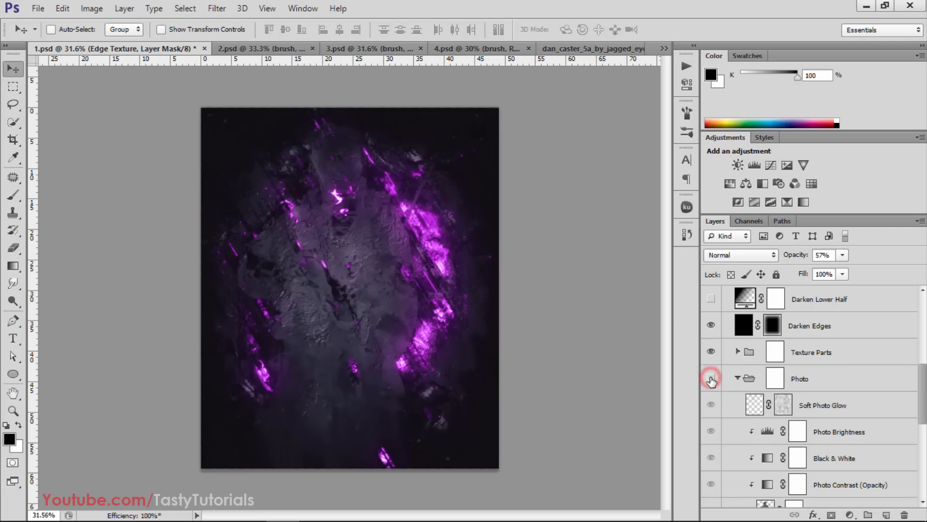
left_click(711, 379)
Compare the artwork with the Soft Photo Glow and Photo Brightness layers of the Photo group hidden and shown
scroll(719, 381, "down", 2)
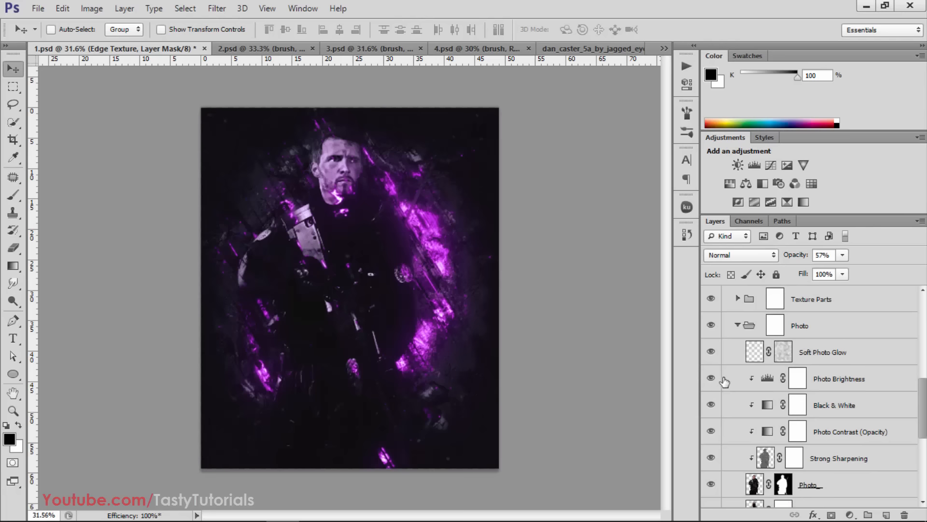
left_click(713, 354)
left_click(713, 354)
left_click(713, 369)
left_click(713, 369)
Compare the artwork with the Black & White adjustment and the Photo_ layer hidden and shown
scroll(811, 414, "down", 1)
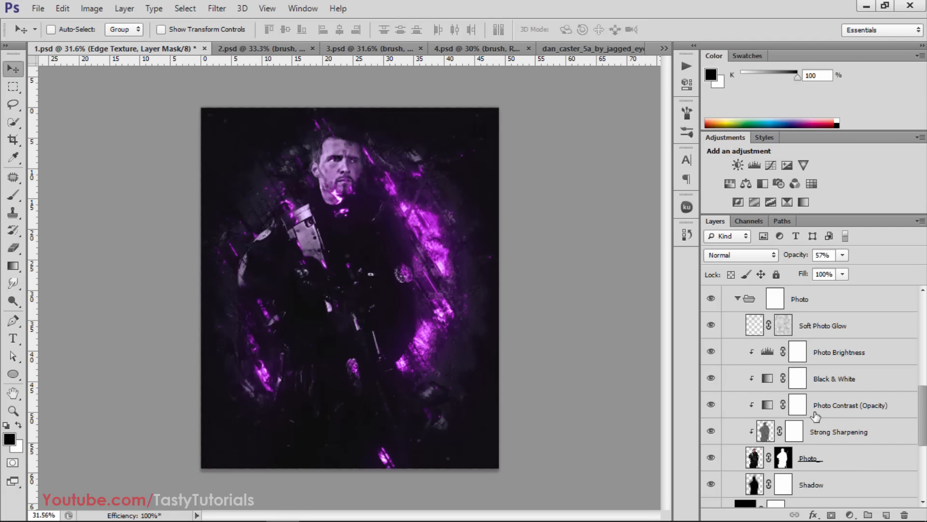
left_click(712, 376)
left_click(707, 394)
scroll(711, 397, "down", 3)
left_click(716, 389)
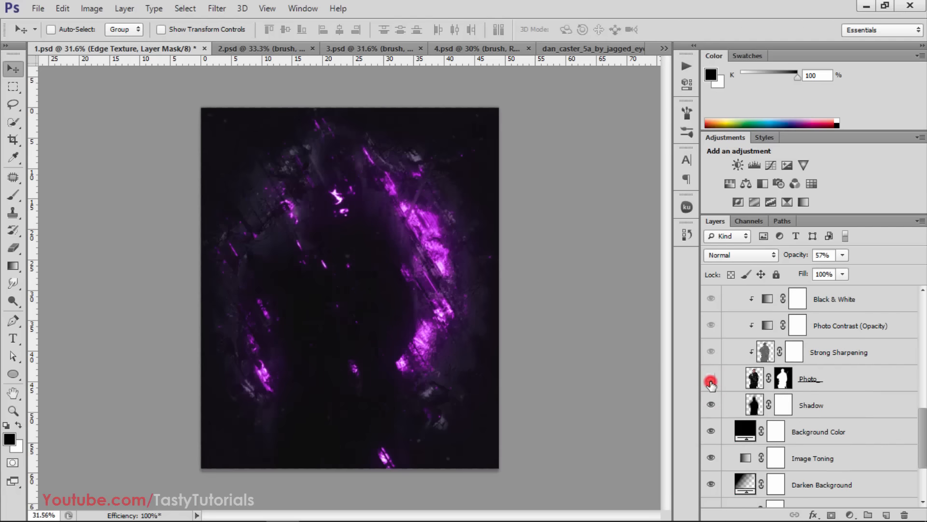
left_click(711, 386)
Inspect the gradient map properties of the Photo Contrast (Opacity) adjustment layer, then close them
scroll(711, 388, "down", 3)
scroll(712, 378, "up", 3)
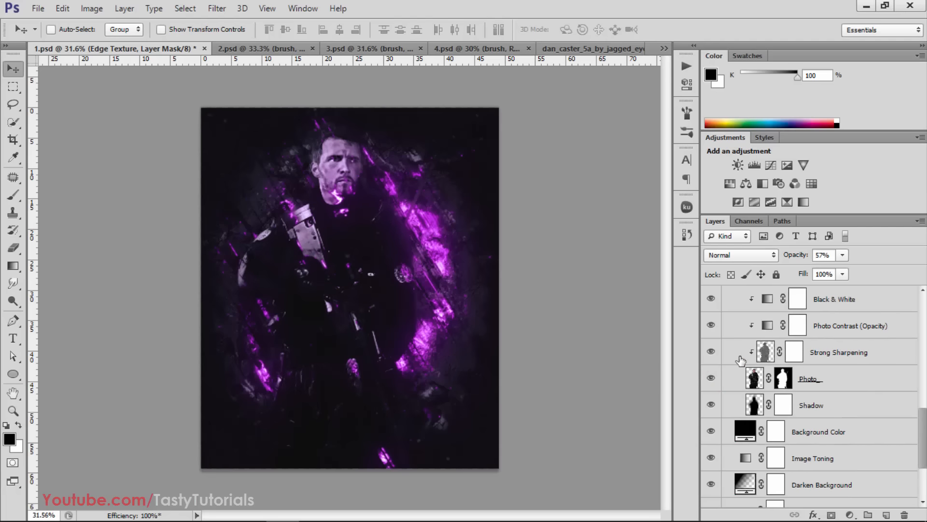
double_click(768, 327)
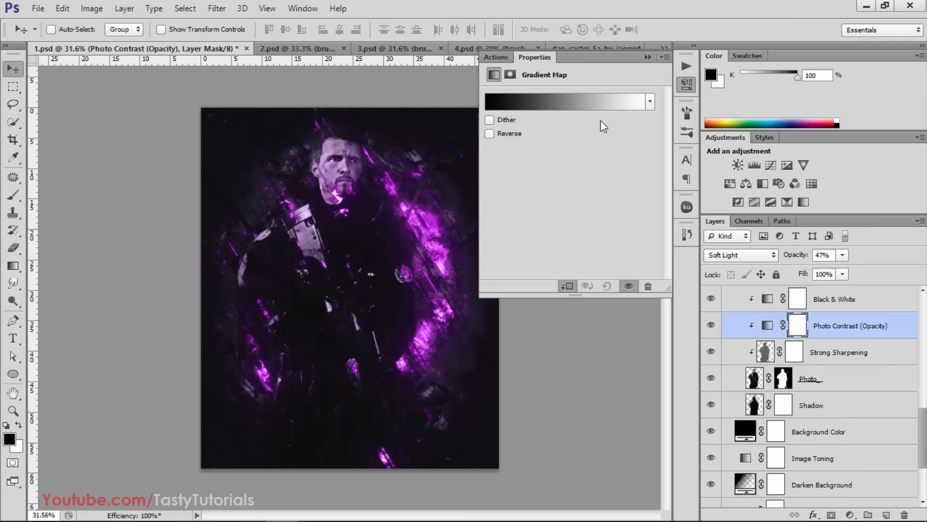
left_click(648, 57)
Compare the artwork with and without the Darken Background layer below Image Toning, and leave the layer hidden
scroll(713, 373, "down", 3)
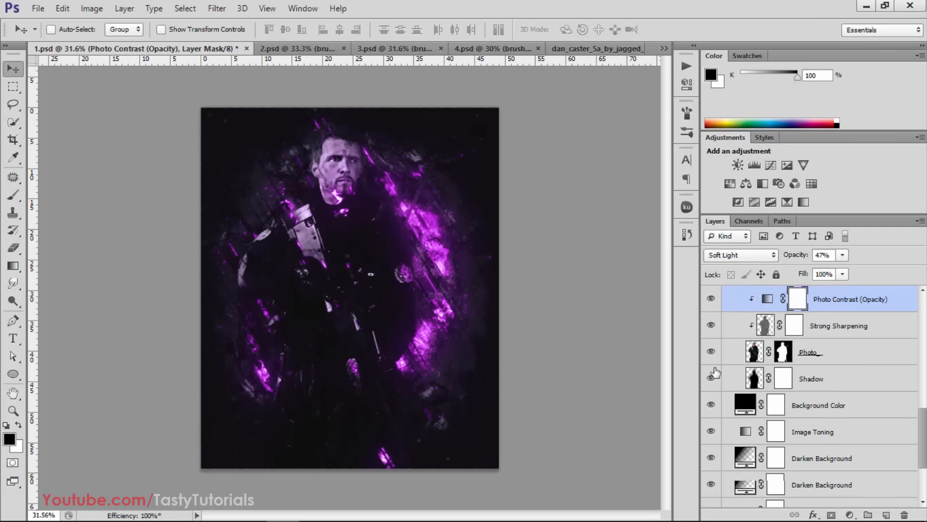
left_click(709, 353)
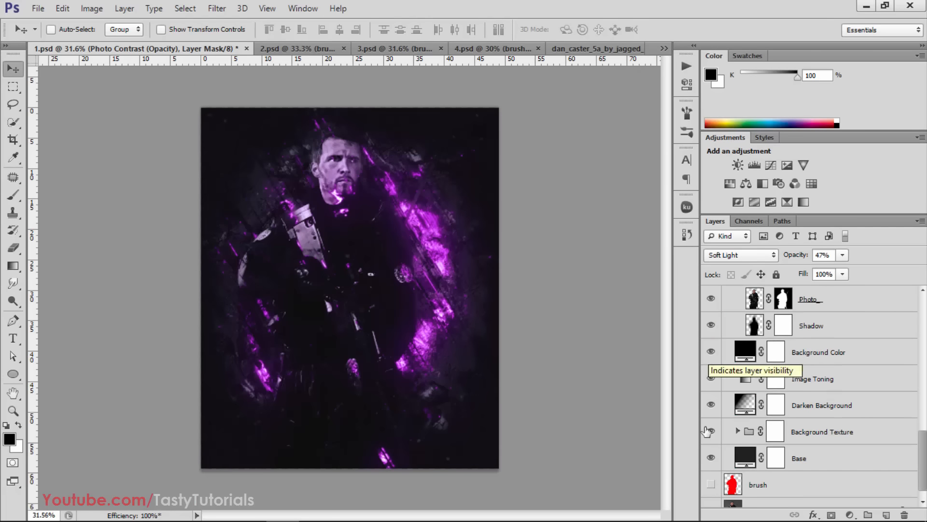
scroll(728, 382, "down", 1)
left_click(709, 389)
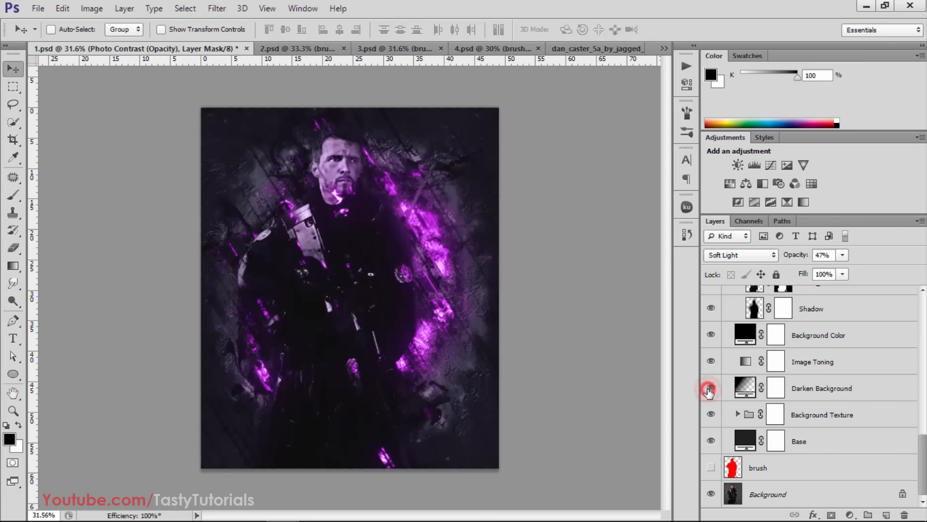
left_click(710, 389)
left_click(709, 390)
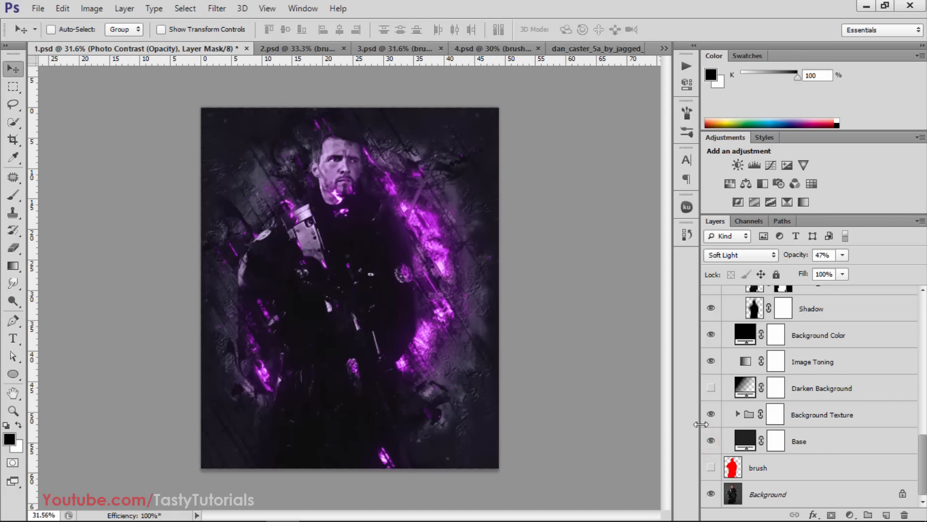
Collapse the Photo group and the Fury 3 group in the layer stack
scroll(725, 415, "up", 5)
scroll(746, 392, "up", 3)
left_click(738, 440)
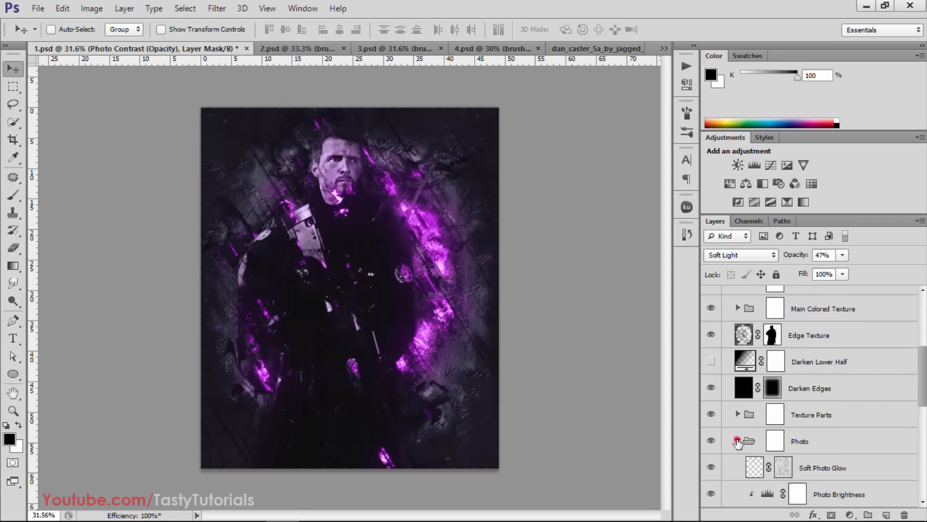
scroll(739, 435, "up", 5)
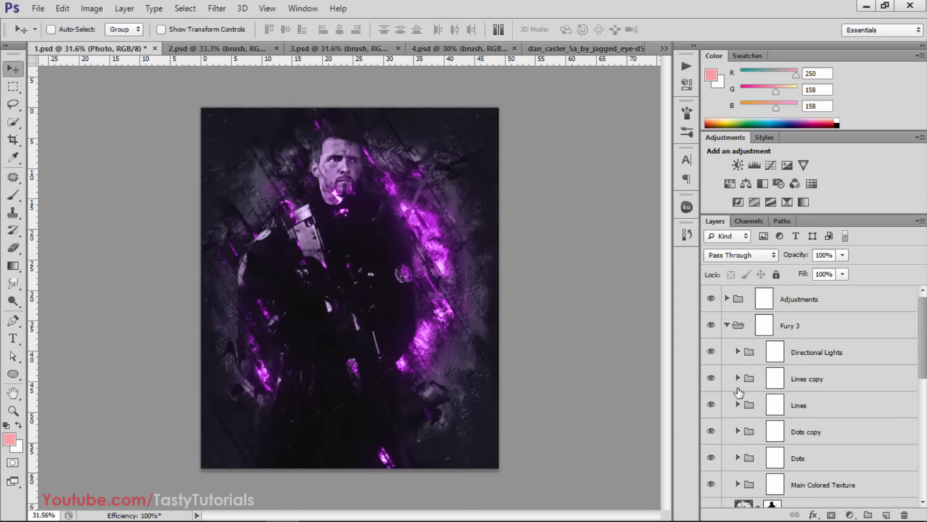
left_click(724, 325)
left_click(724, 325)
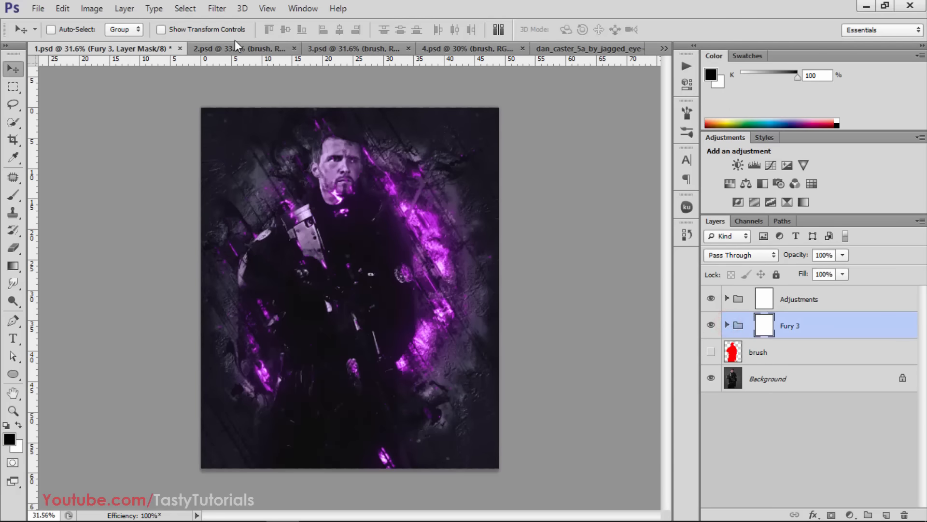
Save and close 1.psd, and bring 2.psd with the hooded figure to the front
key("ctrl+s")
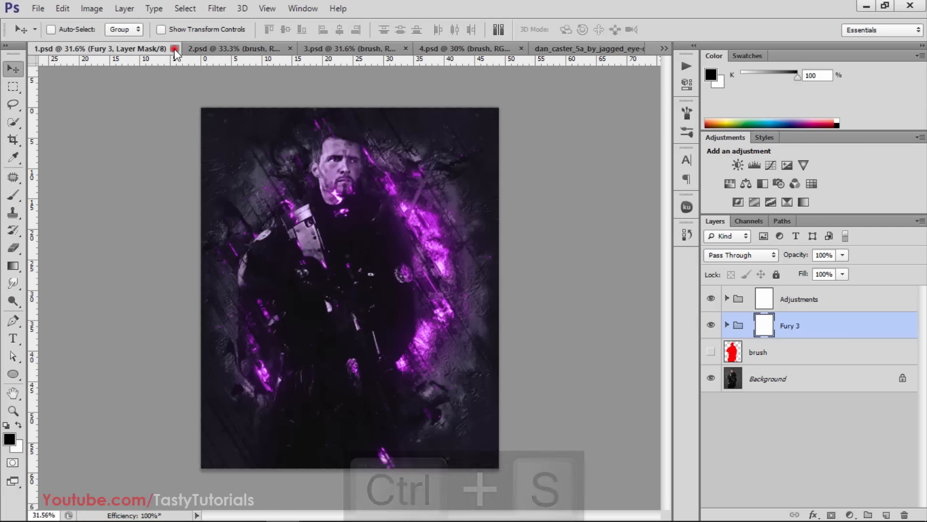
left_click(175, 49)
left_click(73, 51)
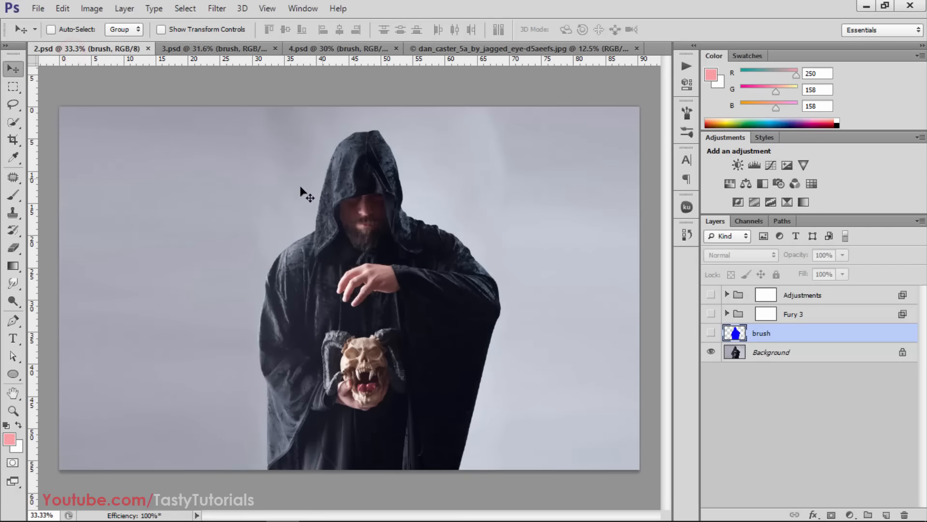
Compare the hooded figure photo with the blue brush layer hidden and shown, and leave the layer shown
scroll(319, 243, "down", 1)
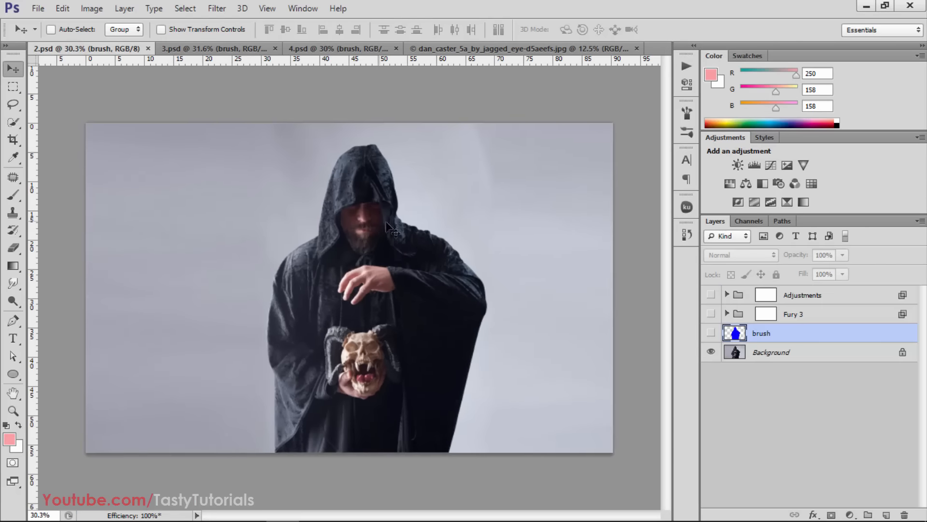
left_click(711, 333)
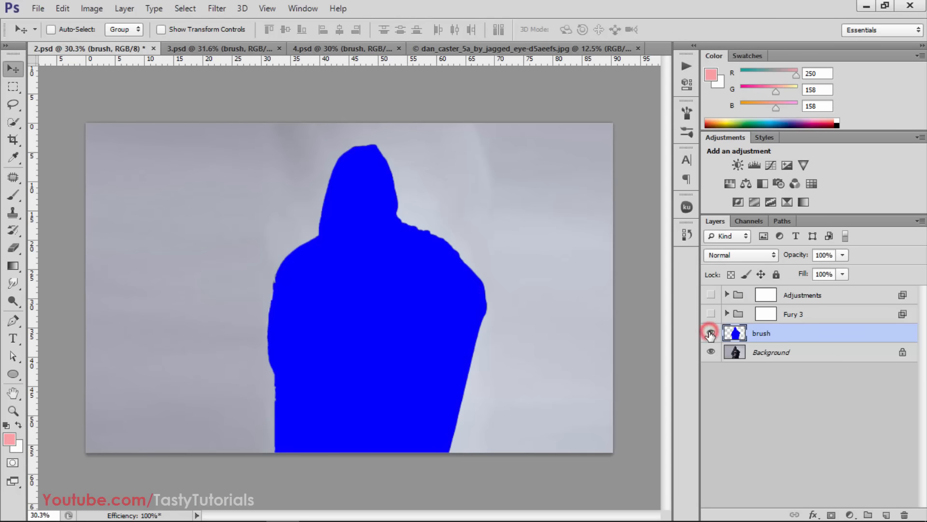
left_click(711, 333)
left_click(711, 334)
left_click(710, 334)
left_click(710, 333)
left_click(711, 334)
left_click(710, 333)
Show the Fury 3 and Adjustments groups over the hooded figure photo and examine the effect up close
left_click(710, 314)
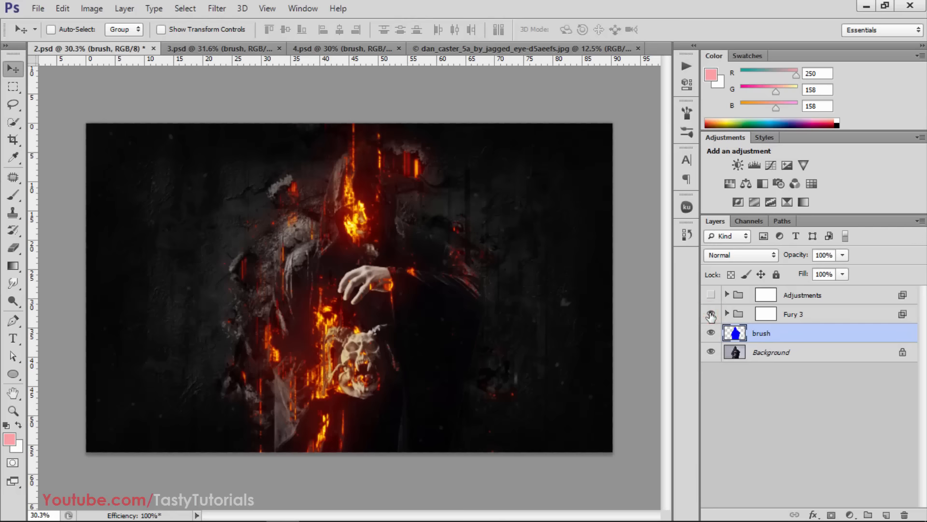
left_click(709, 294)
left_click(709, 294)
left_click(709, 294)
scroll(358, 336, "up", 2)
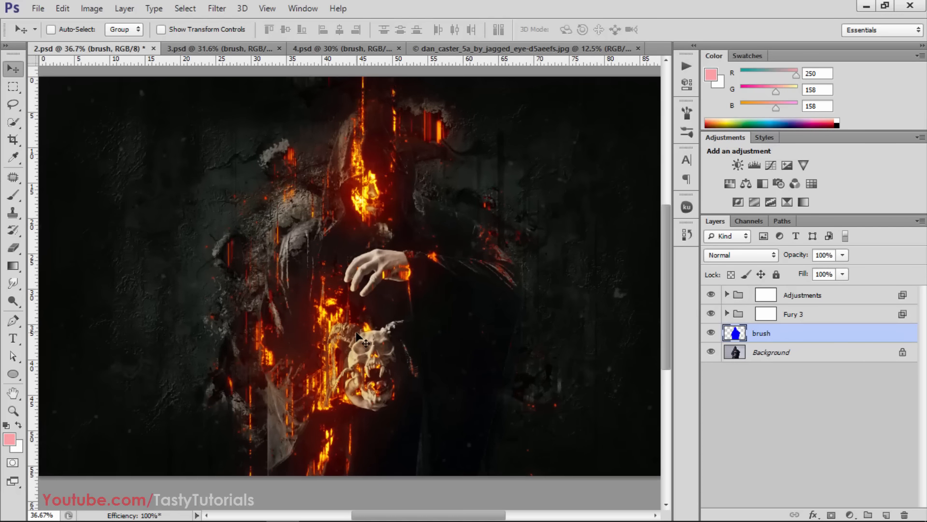
Expand the Adjustments group and show Add Sharpening, Curves Adjustment, Overall Brightness, Overall Saturation and Overall Contrast (Opacity)
left_click(739, 298)
left_click(727, 294)
scroll(714, 381, "down", 2)
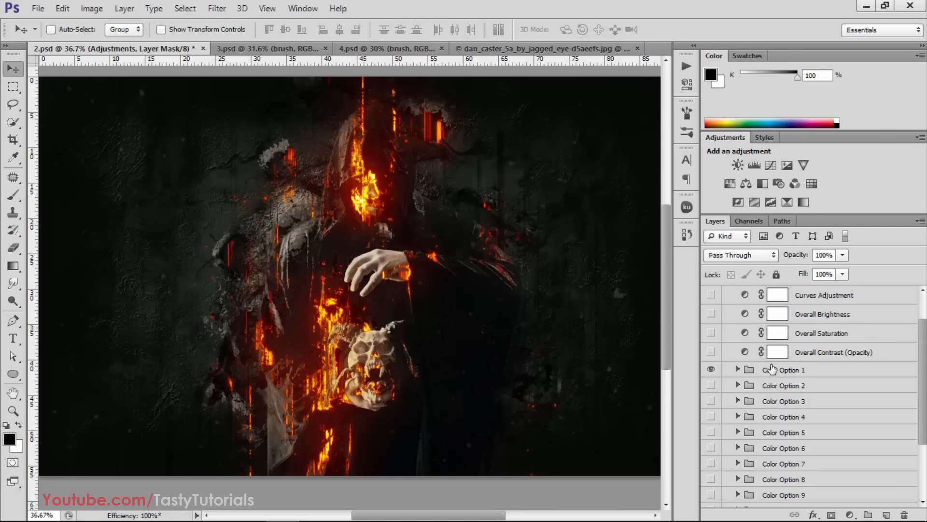
scroll(714, 383, "up", 2)
left_click_drag(714, 384, 713, 327)
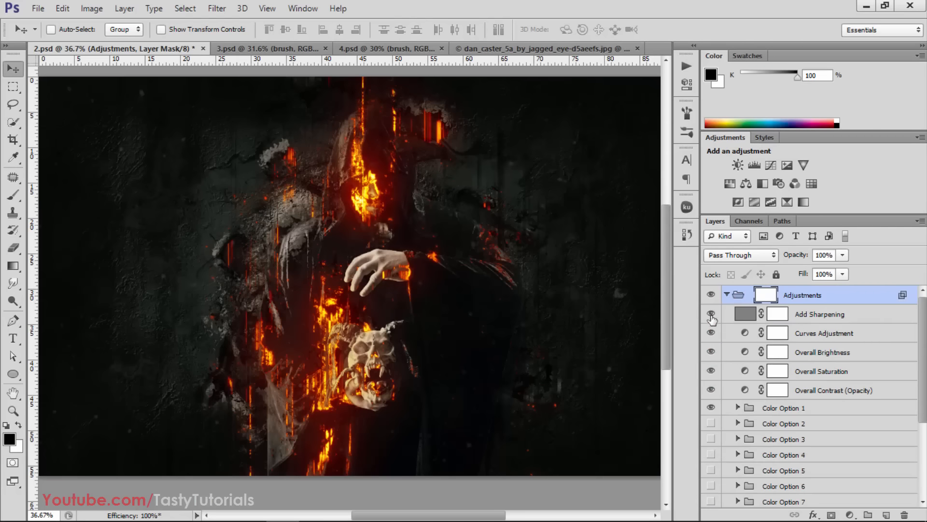
Show the Color Option 2 group in addition to Color Option 1 and examine the recolored artwork
scroll(717, 338, "down", 5)
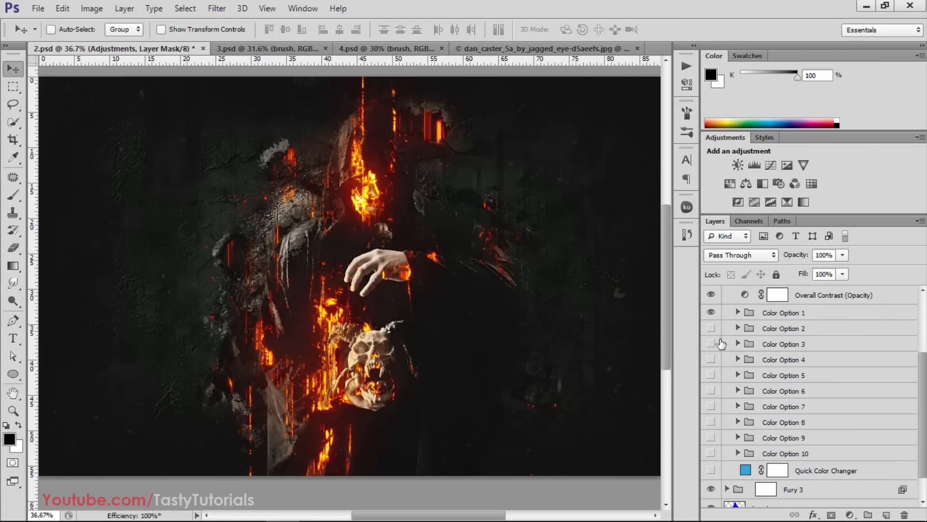
left_click(712, 327)
left_click(711, 327)
left_click(711, 327)
scroll(467, 328, "down", 2)
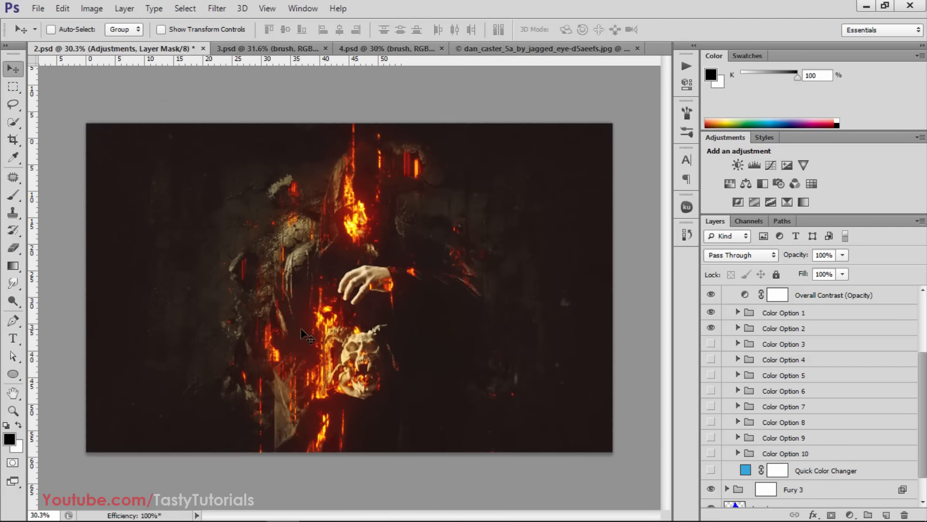
scroll(302, 331, "up", 1)
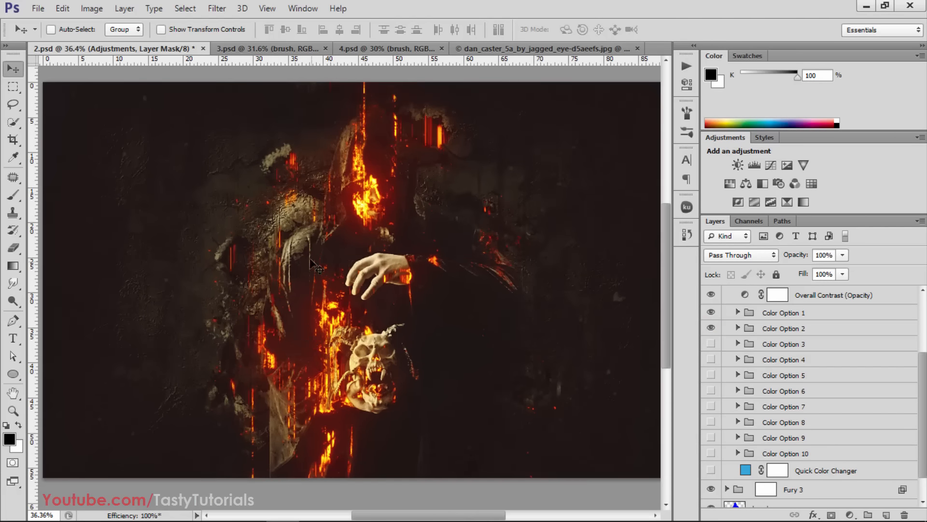
scroll(725, 375, "down", 1)
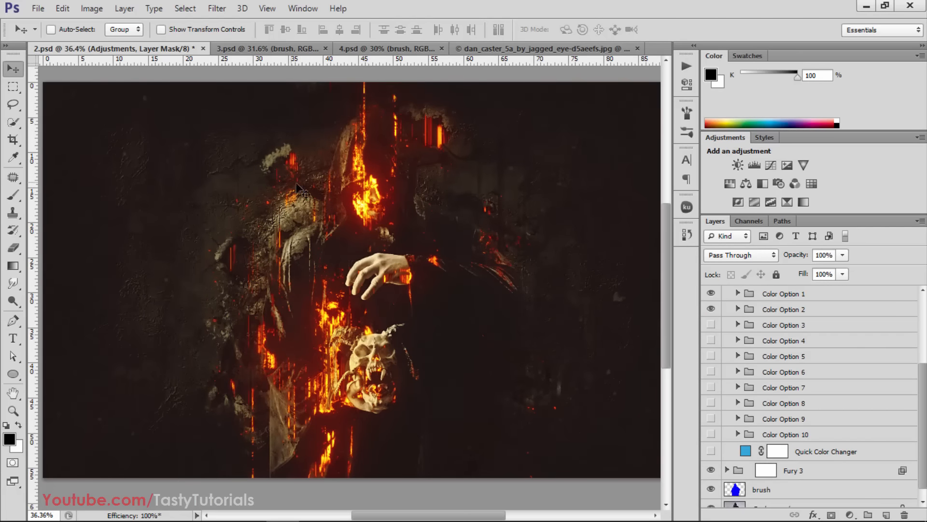
scroll(297, 186, "down", 2)
Save and close 2.psd, and bring 3.psd with the dancer to the front
key("ctrl+s")
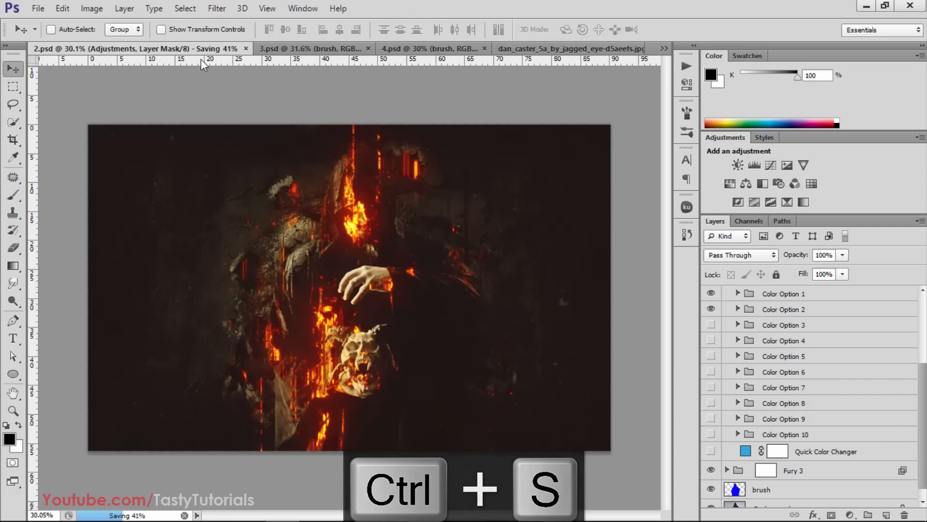
left_click(190, 49)
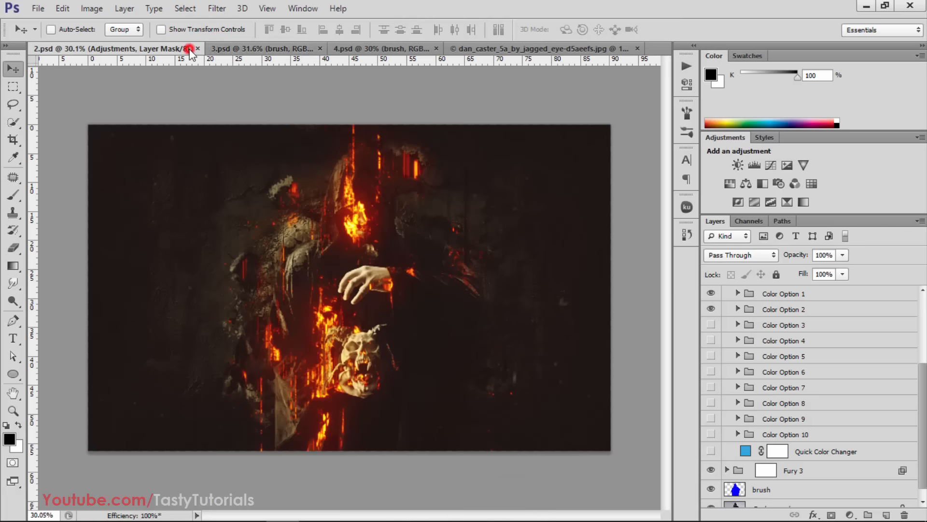
left_click(197, 49)
left_click(115, 47)
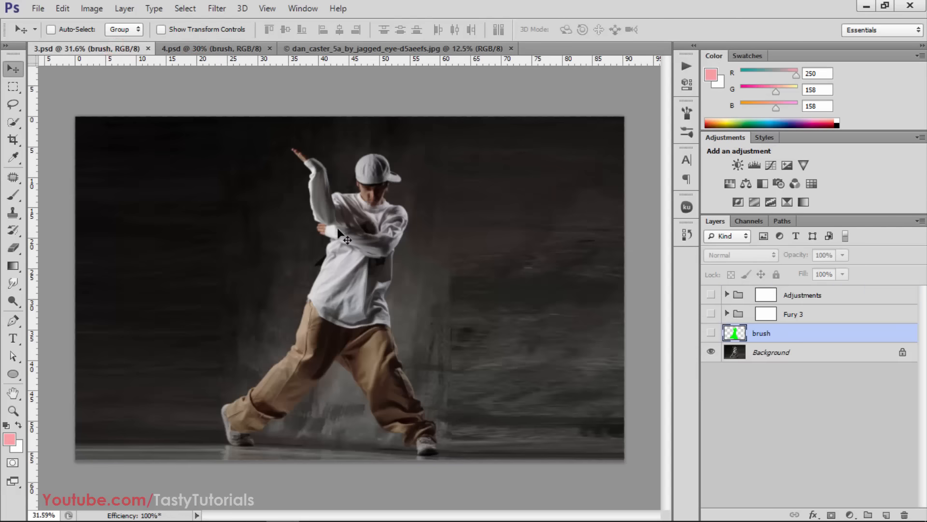
Show the green brush layer over the dancer photo in 3.psd
left_click(183, 48)
left_click(128, 49)
left_click(711, 333)
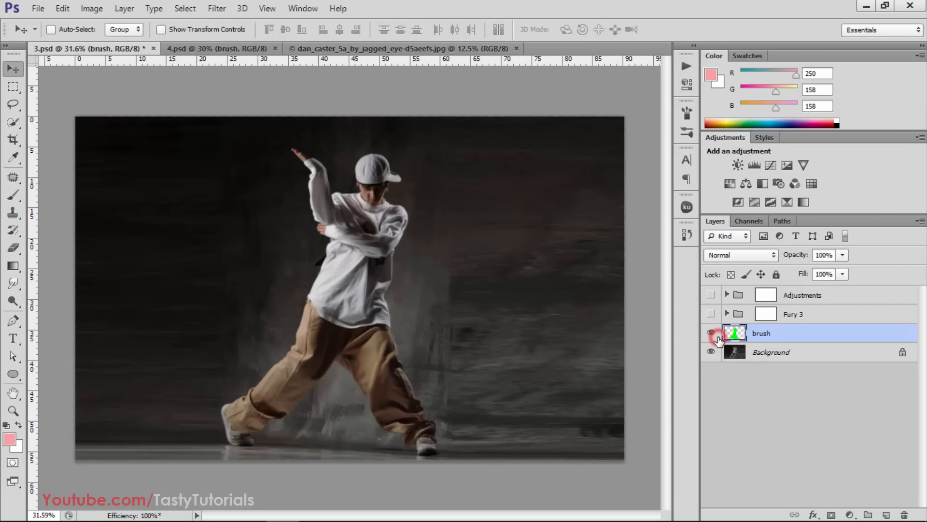
Show the Fury 3 and Adjustments groups over the dancer photo, and save and close 3.psd
left_click(710, 314)
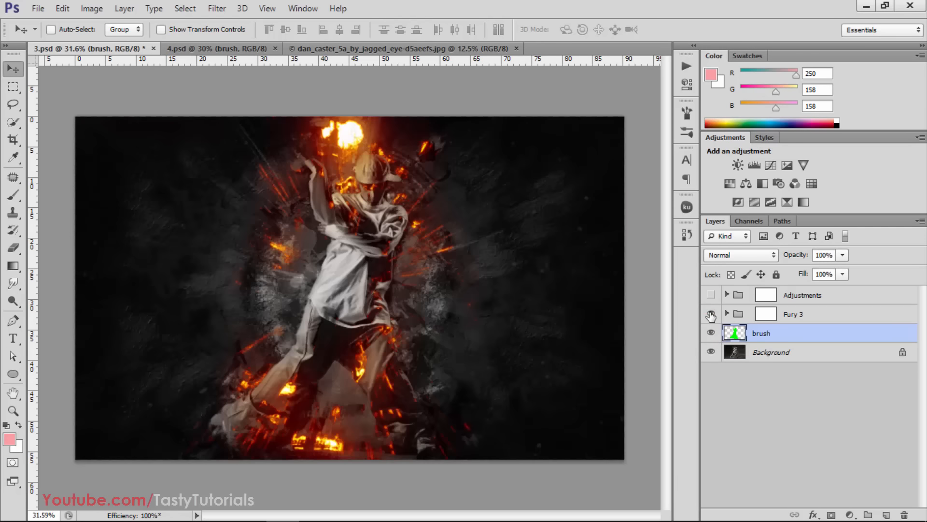
left_click(711, 295)
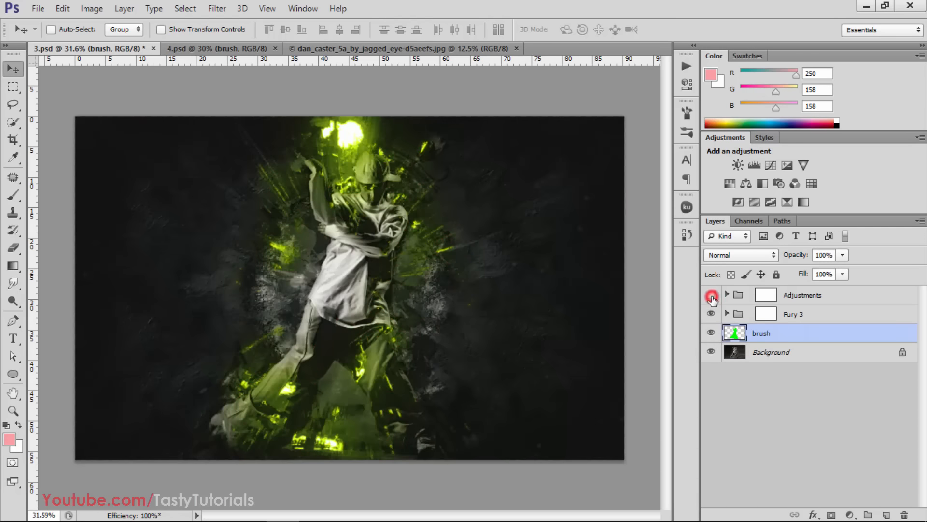
left_click(711, 296)
left_click(712, 295)
scroll(327, 307, "up", 3)
scroll(327, 307, "down", 3)
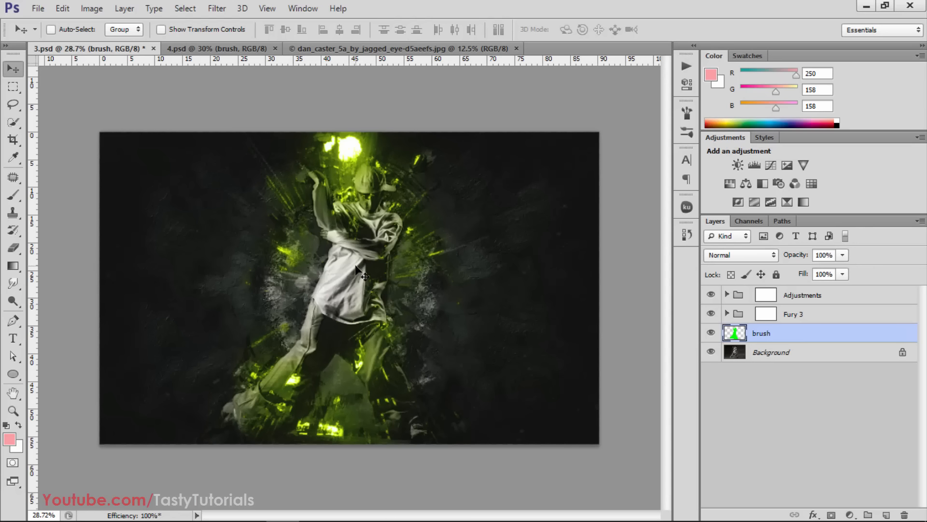
key("ctrl+s")
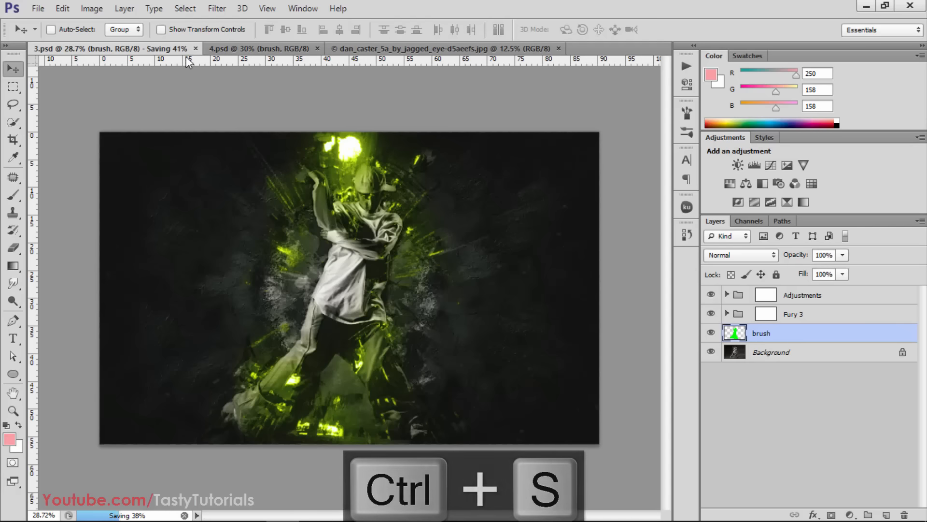
left_click(151, 49)
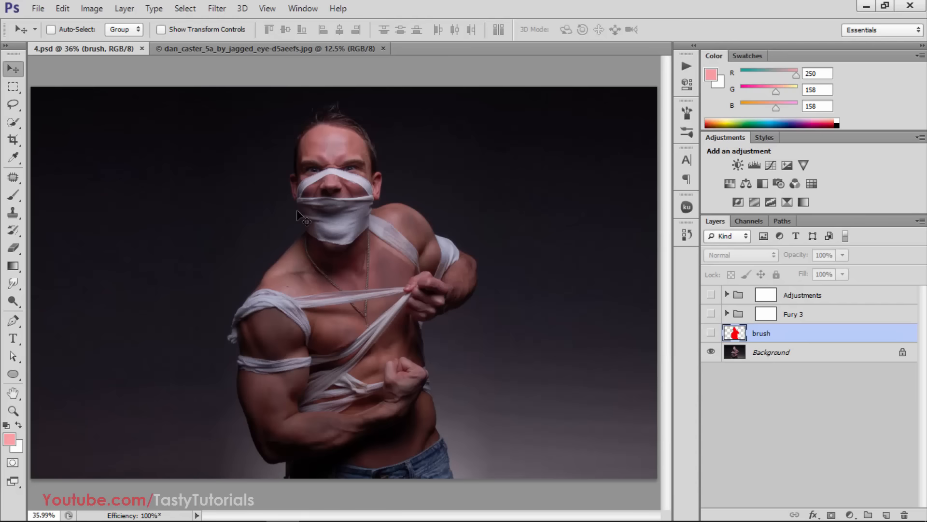
Show the brush layer, the Fury 3 group and the Adjustments group in 4.psd and examine the artwork
left_click(711, 333)
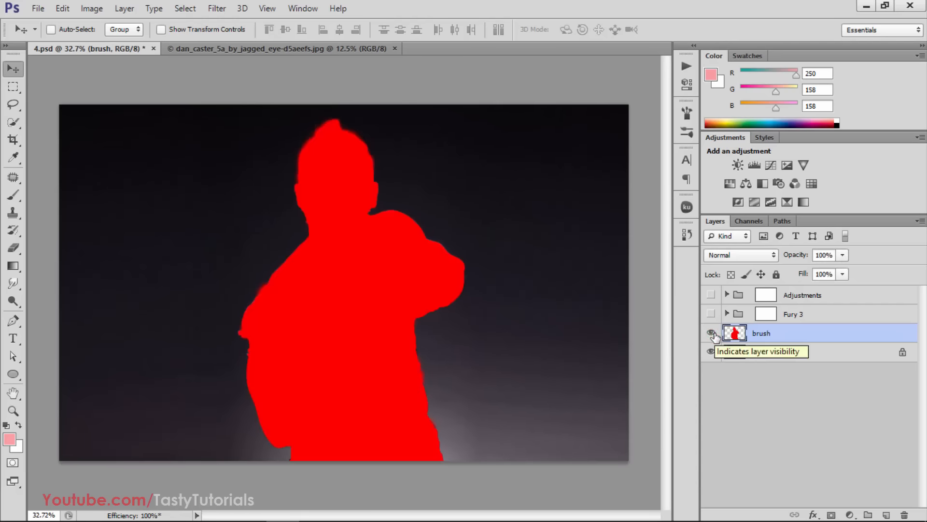
left_click(711, 314)
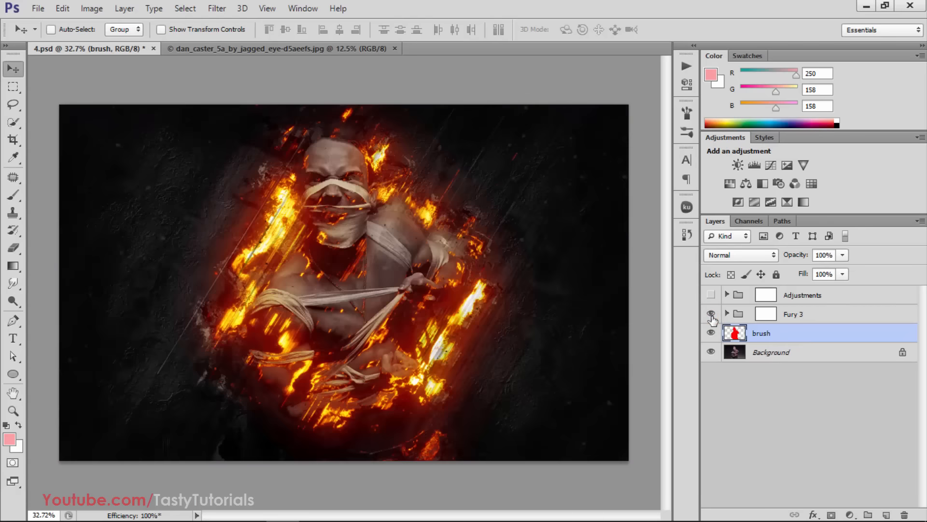
left_click(712, 296)
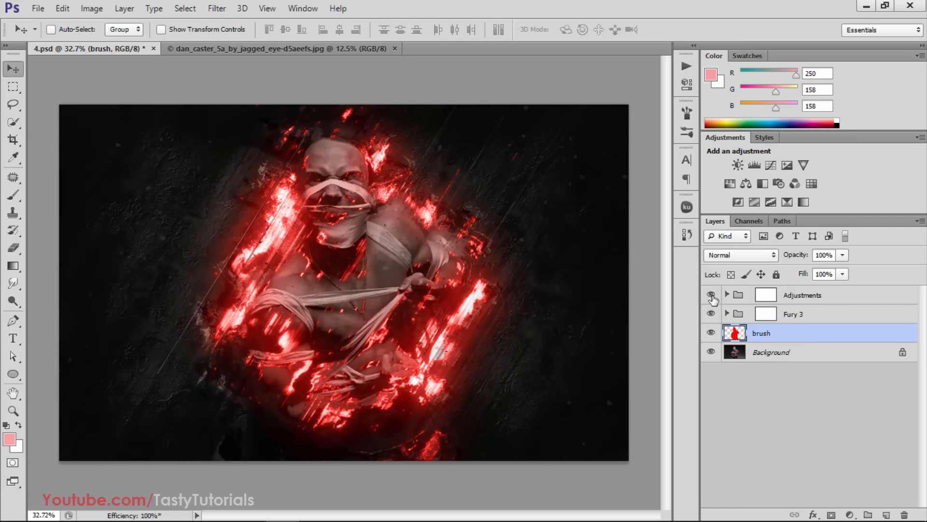
key("ctrl+minus")
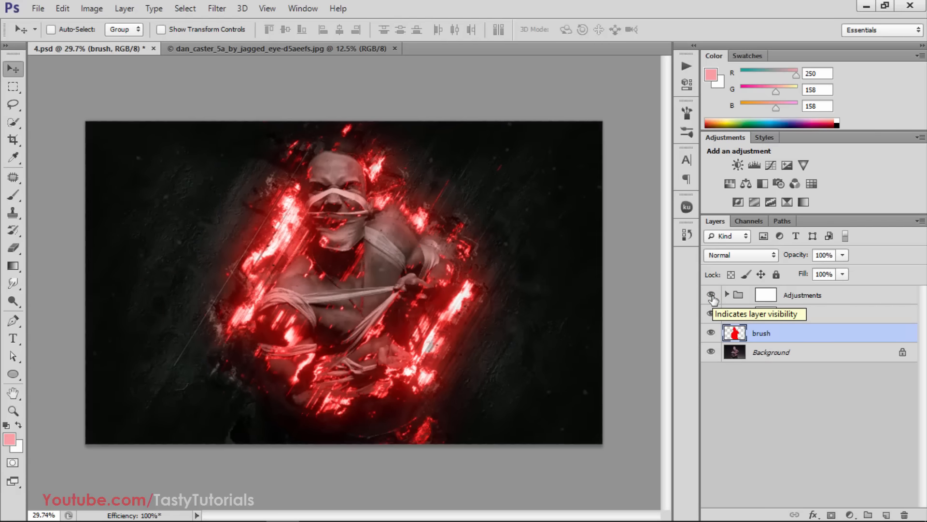
scroll(275, 302, "up", 1)
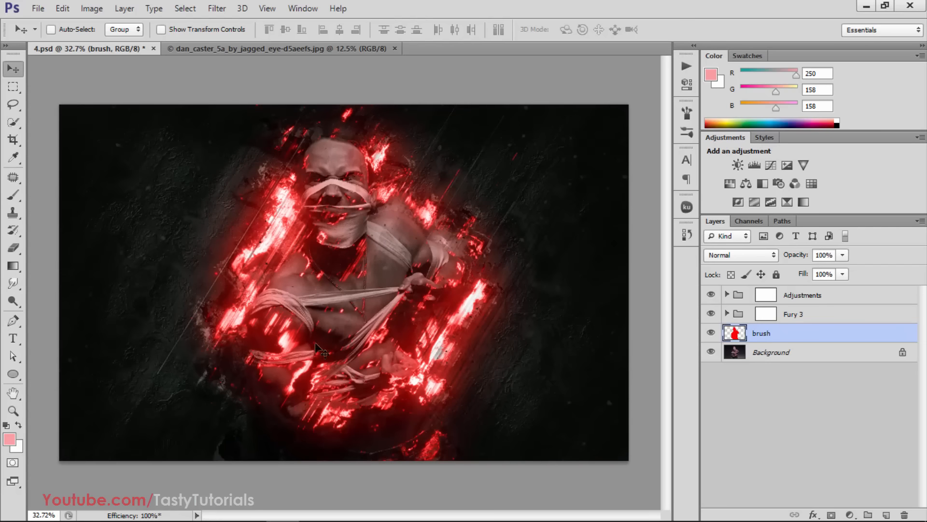
scroll(315, 342, "down", 1)
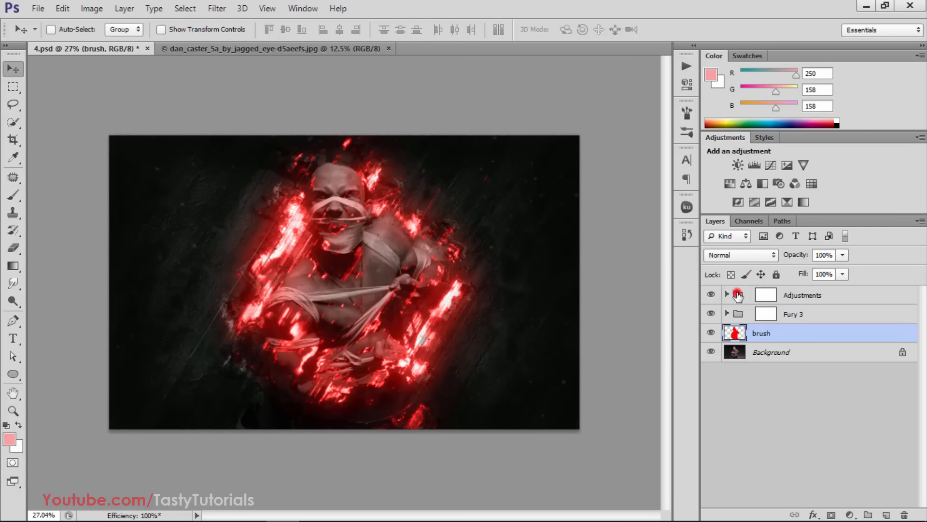
Expand the Adjustments group, look through Color Option 1 to 10 and Quick Color Changer, and collapse the group
left_click(738, 295)
left_click(727, 294)
scroll(744, 358, "down", 3)
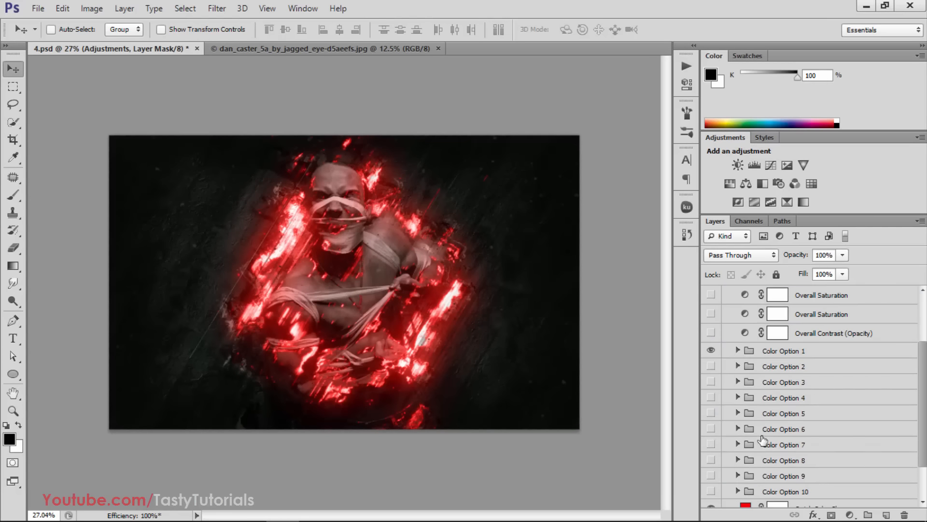
scroll(763, 440, "down", 2)
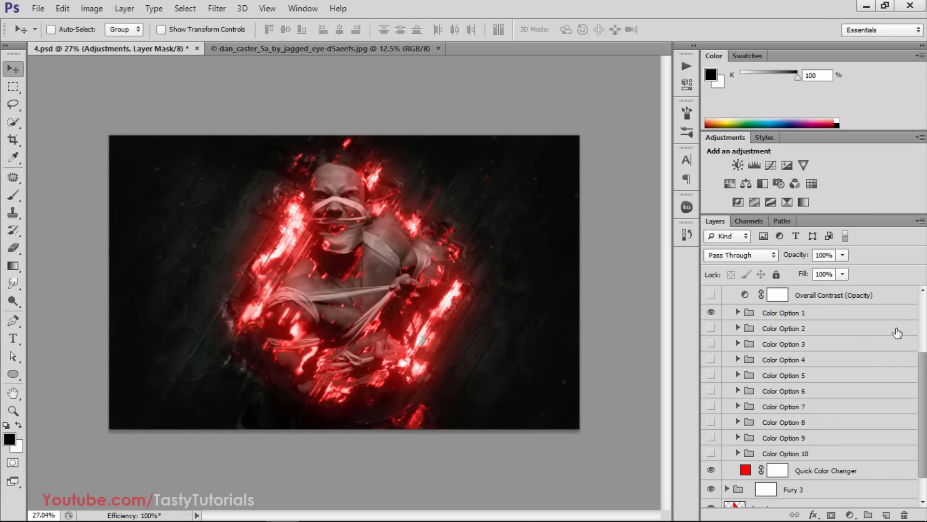
left_click_drag(925, 370, 919, 422)
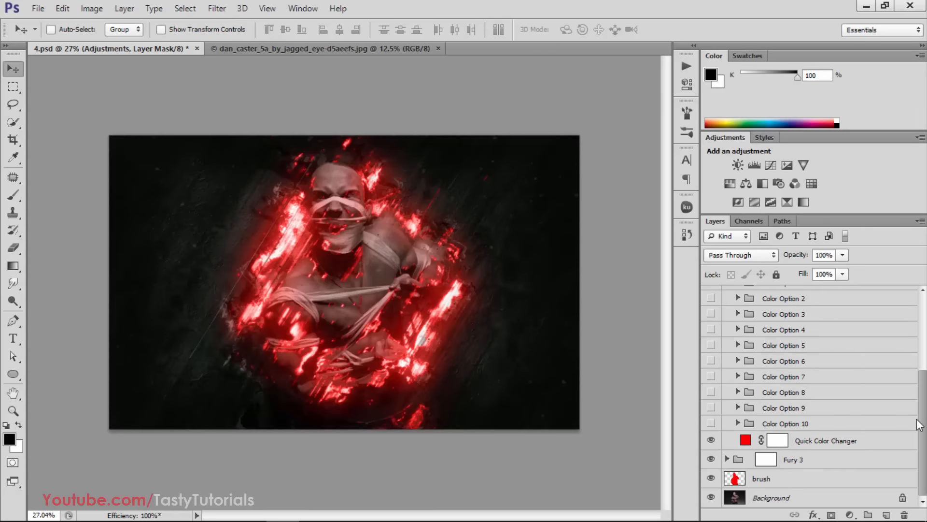
scroll(733, 349, "up", 2)
scroll(734, 351, "up", 3)
left_click(727, 295)
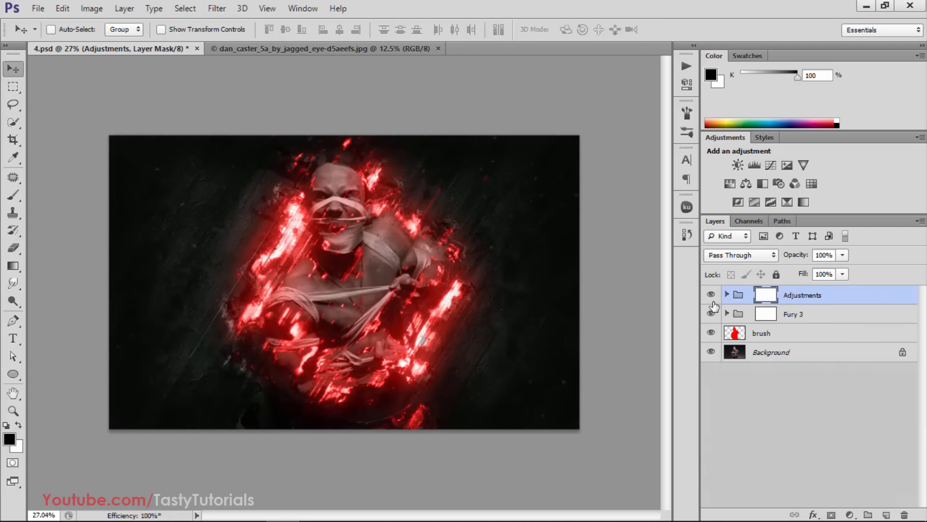
Save and close 4.psd, bringing the hooded figure photo to the front
key("ctrl+s")
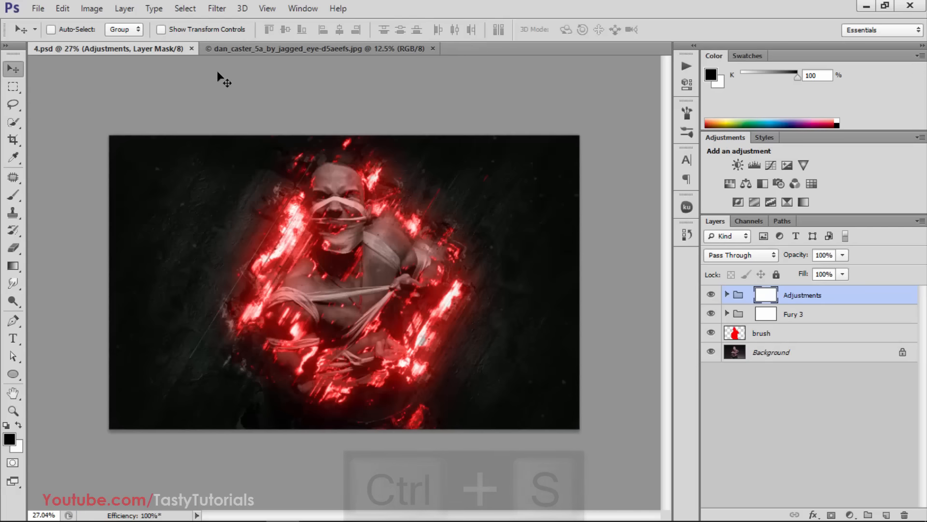
left_click(192, 49)
scroll(367, 329, "up", 1)
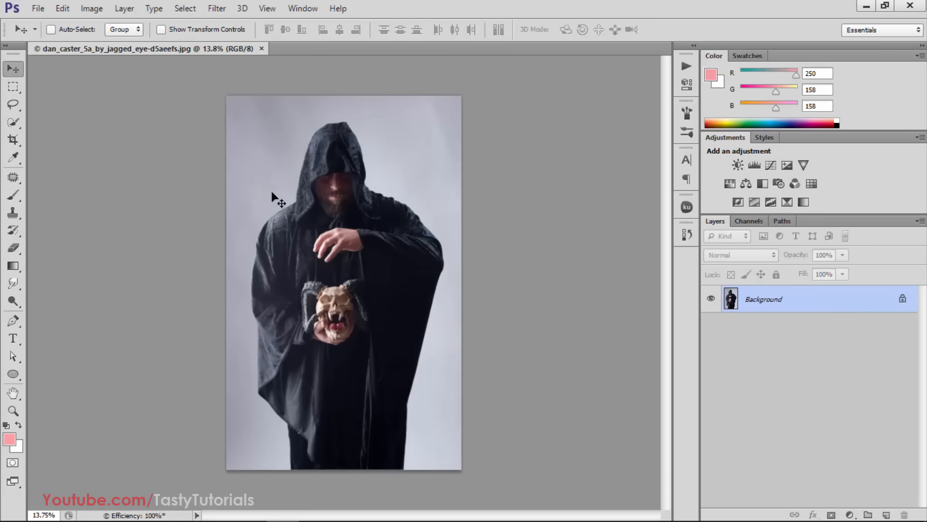
Check the hooded figure photo's pixel dimensions in Image Size and leave them unmodified
left_click(93, 8)
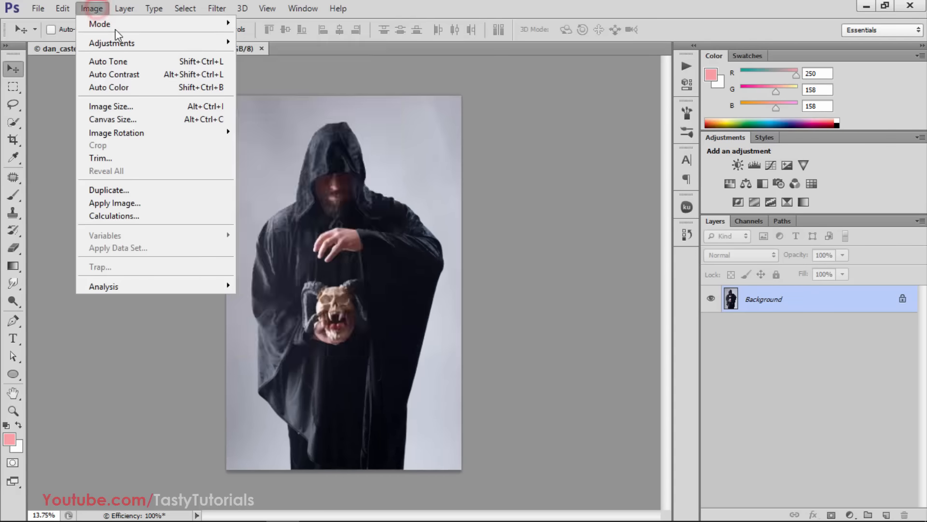
left_click(121, 108)
left_click_drag(167, 93, 259, 104)
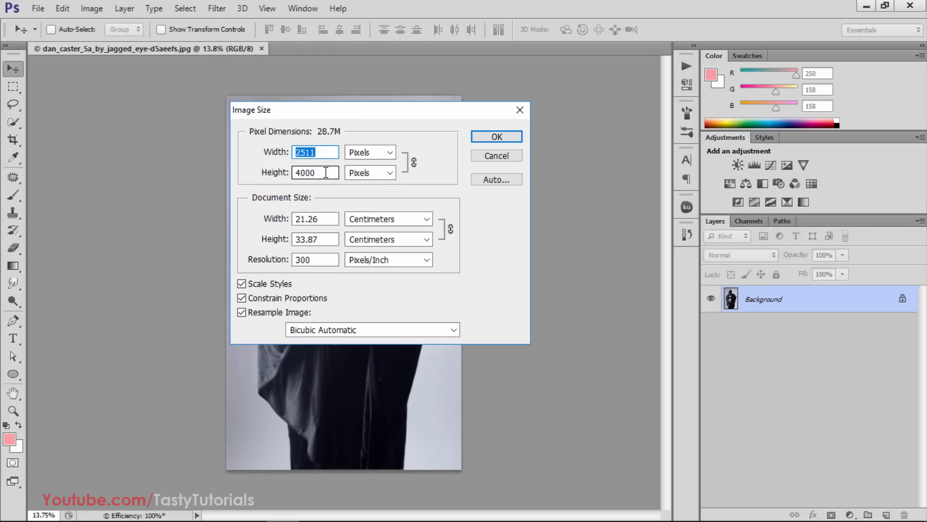
left_click(489, 156)
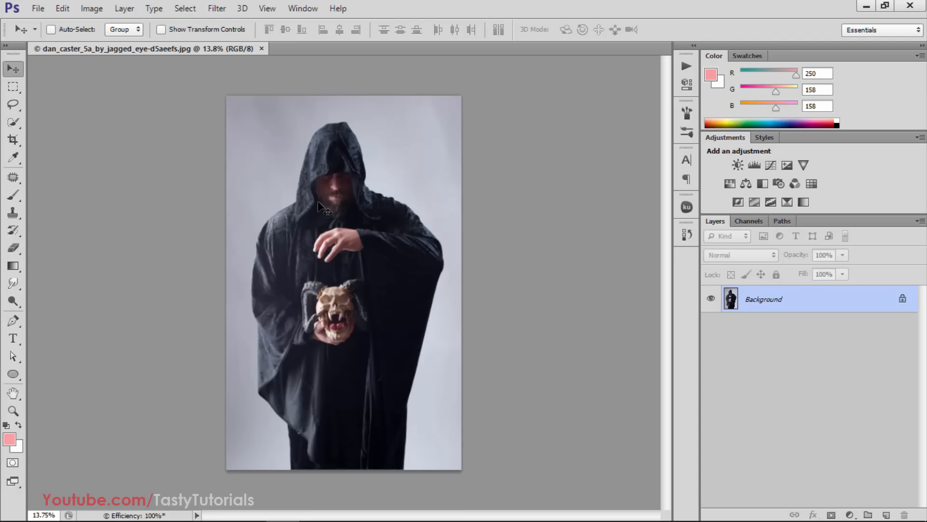
Create a 1629 x 1056 pixel document with White background contents, and close it
left_click(38, 8)
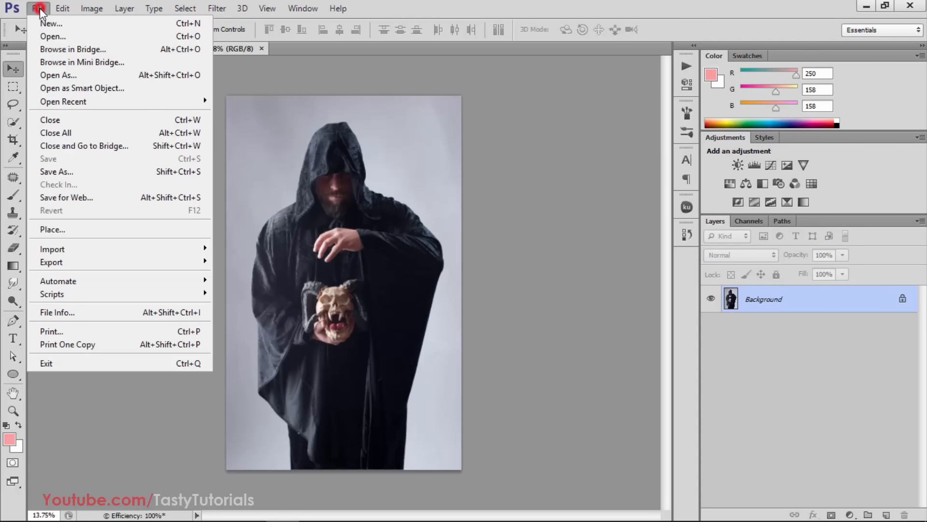
left_click(40, 24)
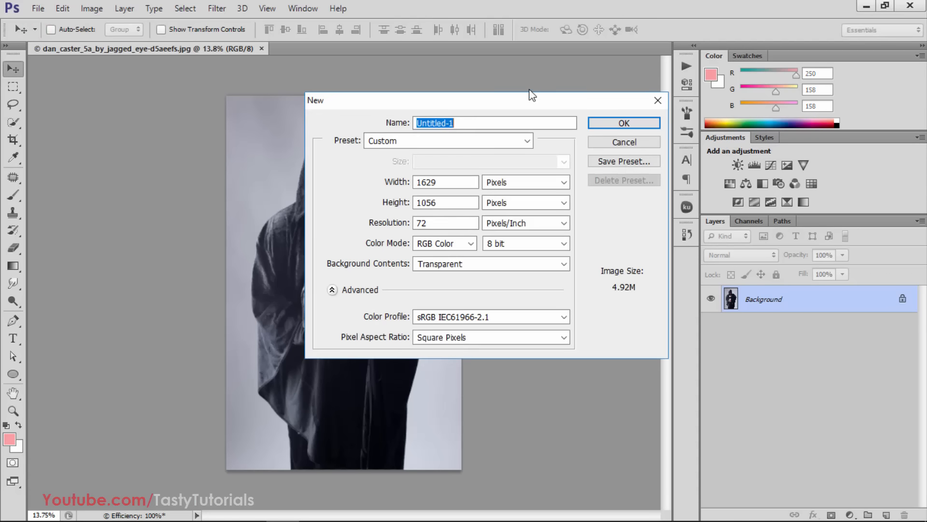
left_click_drag(530, 94, 452, 77)
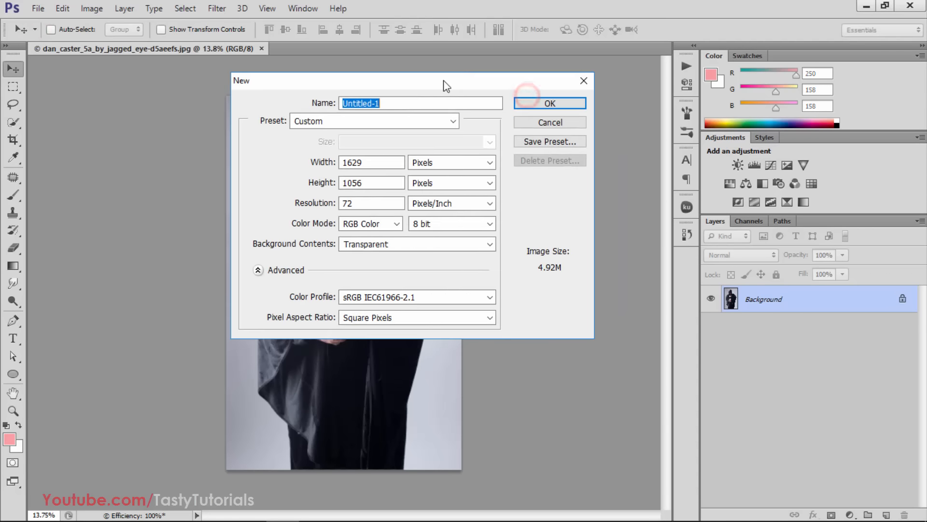
left_click(379, 245)
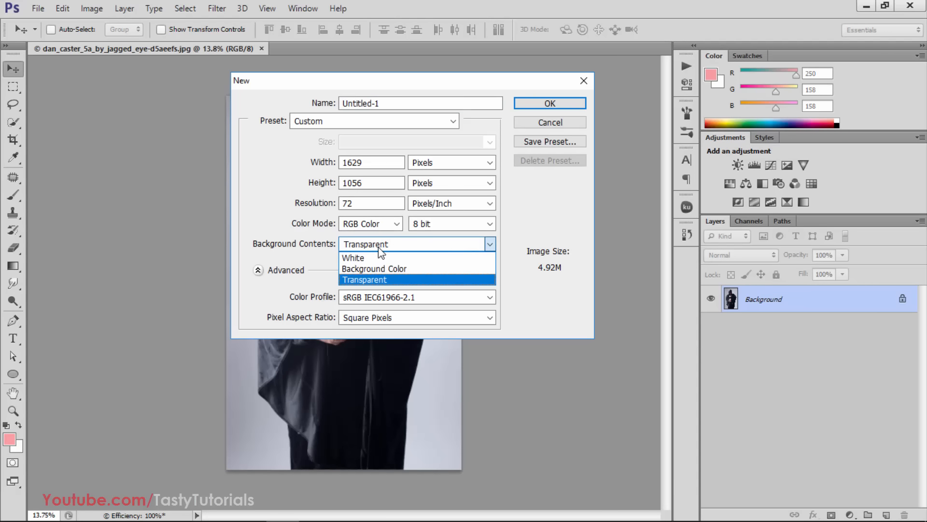
left_click(379, 261)
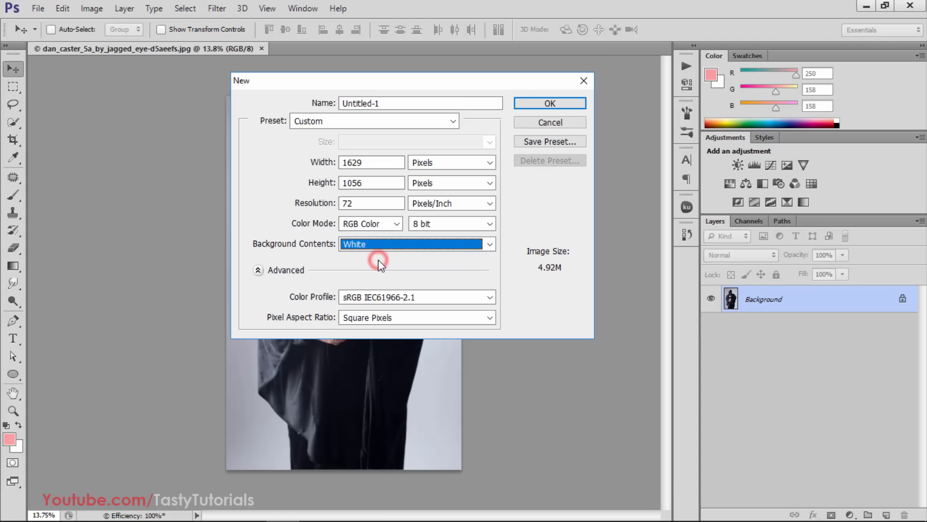
left_click(565, 103)
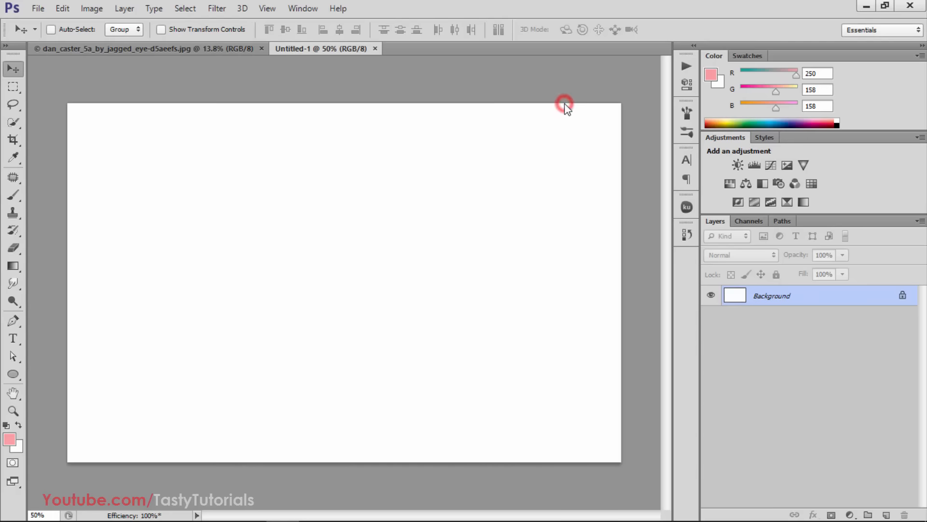
left_click(376, 49)
Start another new document and set its background contents to Transparent
left_click(37, 9)
left_click(46, 23)
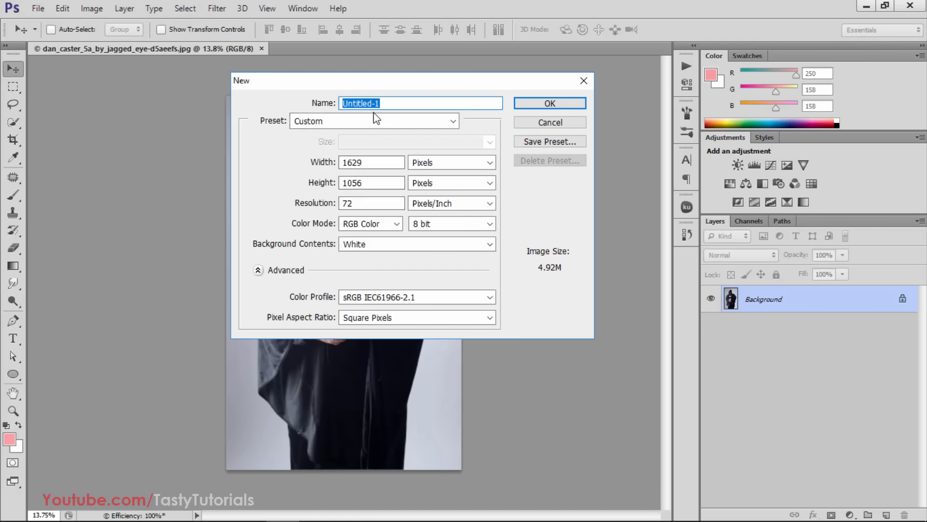
left_click(377, 244)
left_click(367, 280)
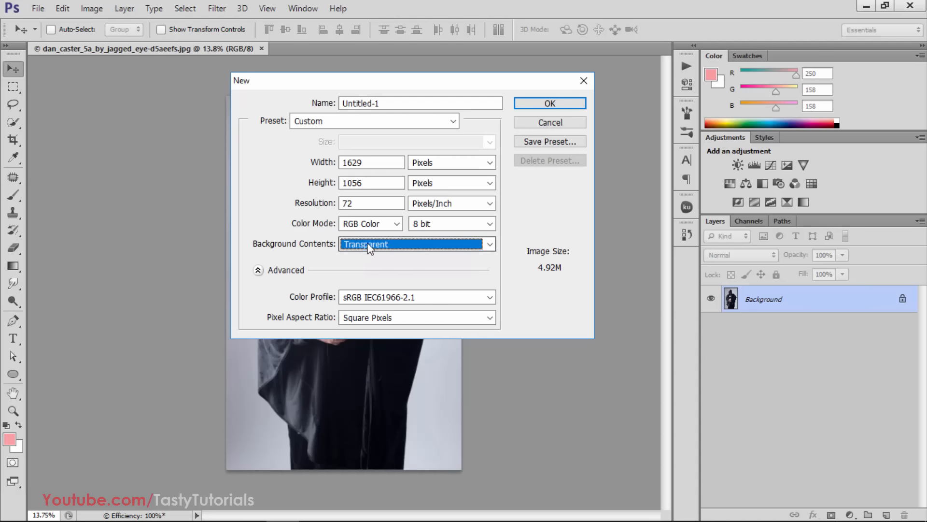
Set the new document's width to 2560 pixels and height to 1600 pixels, and create it
double_click(364, 162)
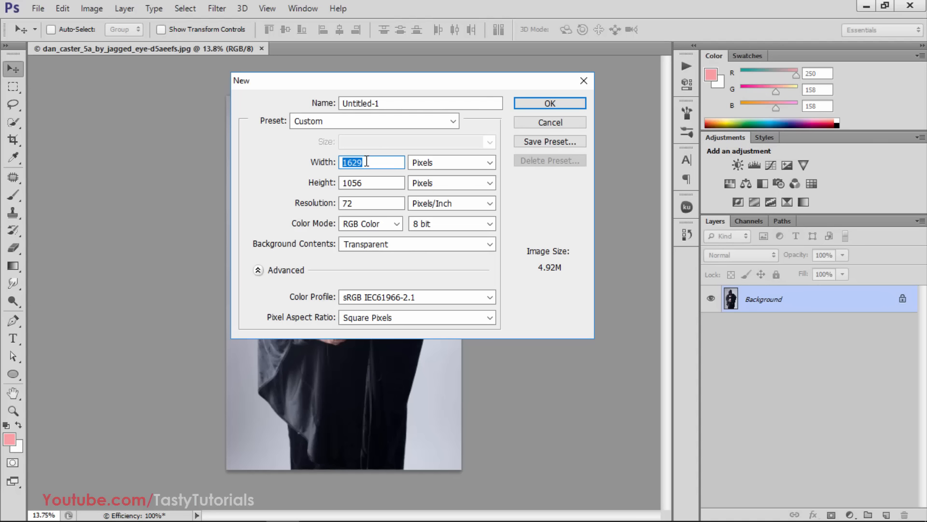
type("2560")
key("Tab")
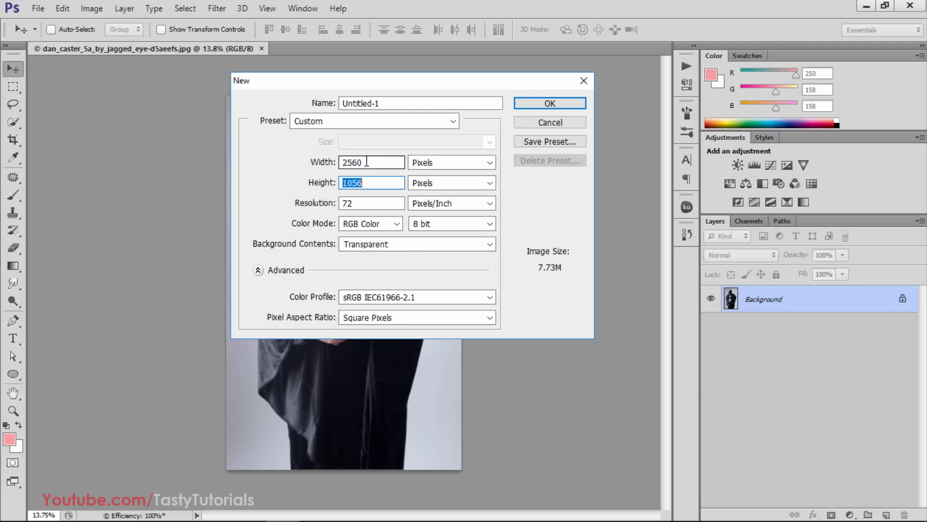
type("1")
double_click(372, 183)
left_click(376, 165)
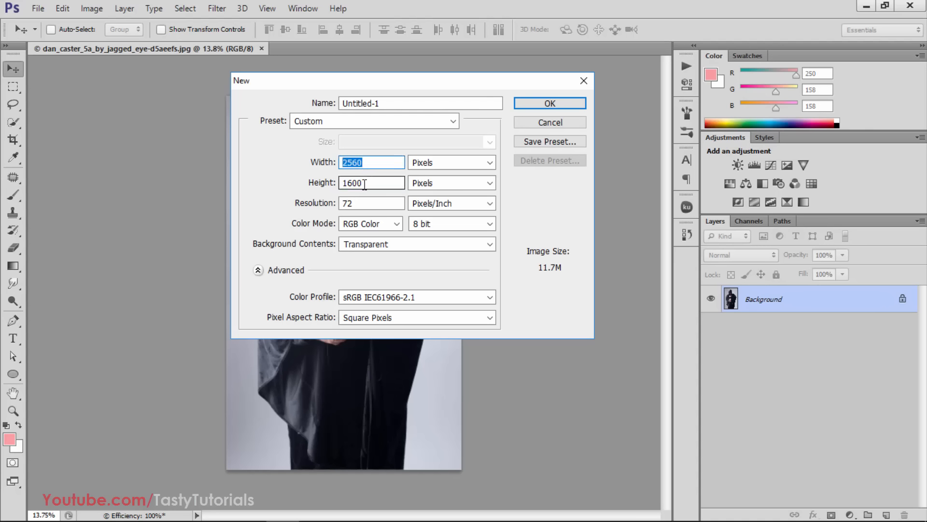
left_click(372, 184)
left_click(368, 183)
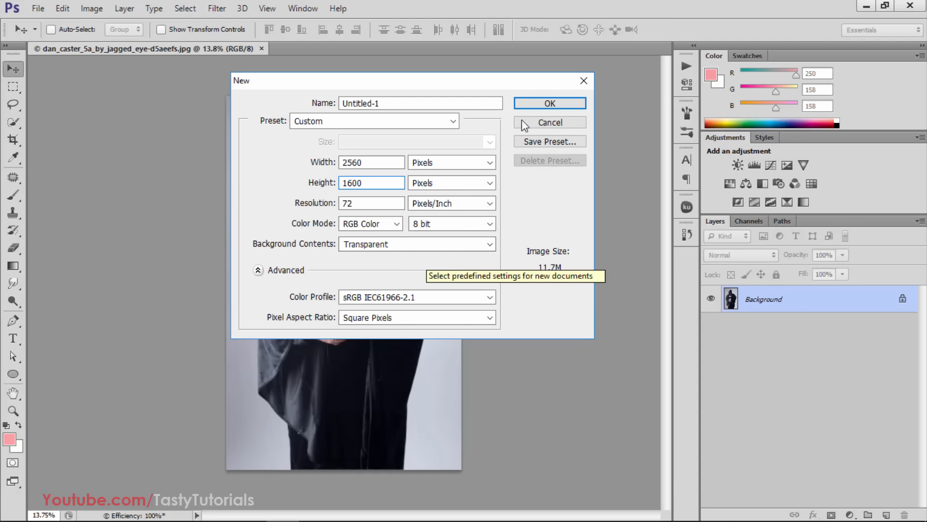
left_click(550, 103)
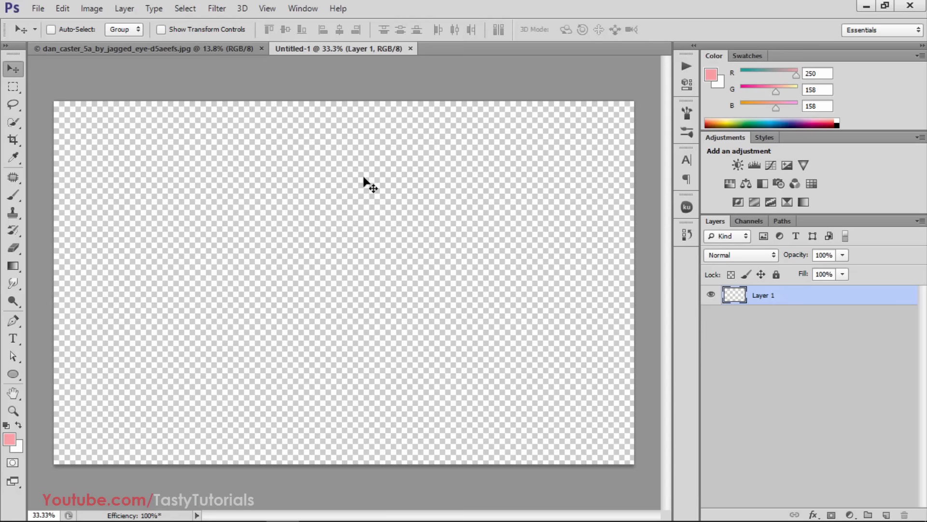
Copy the hooded figure photo into Untitled-1 as a new layer and reposition it on the canvas
left_click(191, 49)
left_click_drag(321, 130, 312, 211)
left_click_drag(297, 263, 322, 297)
Scale the hooded figure photo proportionally to about 48% and move it to the middle of the canvas
key("ctrl+t")
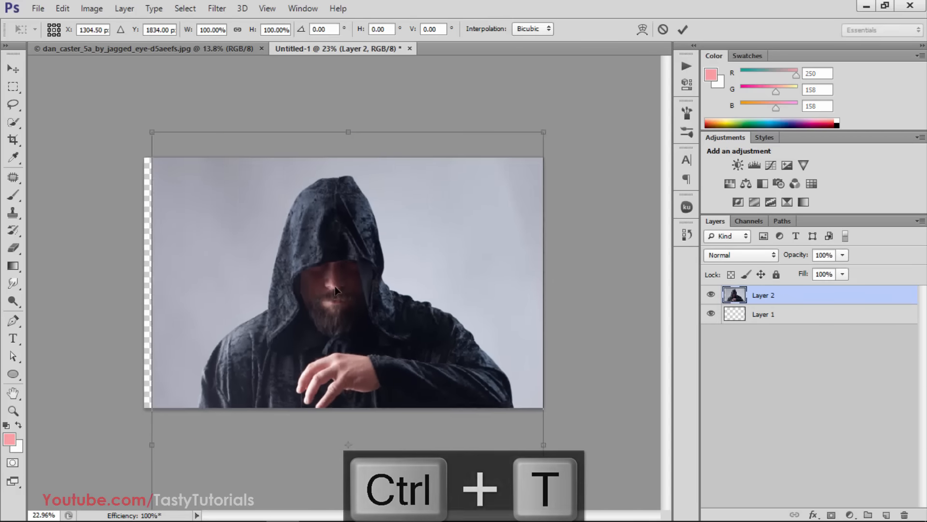
left_click_drag(351, 261, 346, 278)
scroll(390, 356, "down", 6)
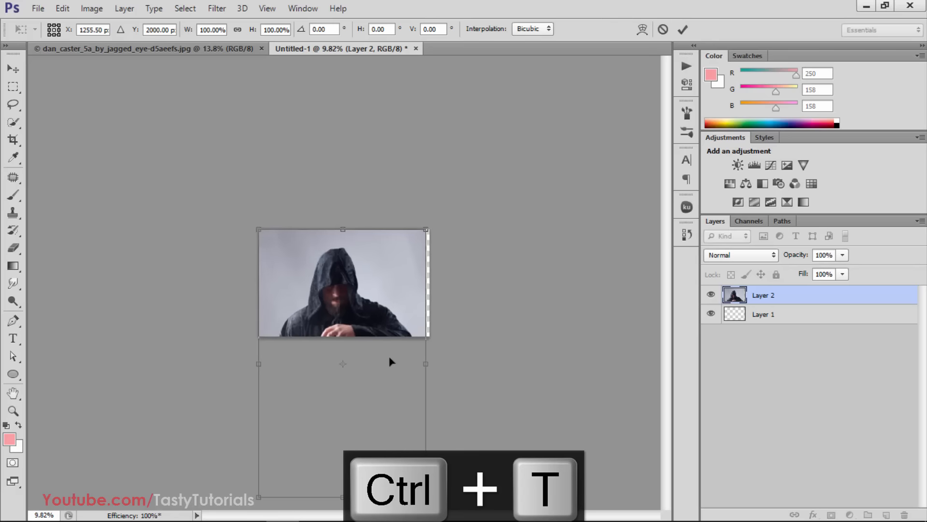
left_click_drag(416, 478, 326, 360)
scroll(296, 377, "up", 5)
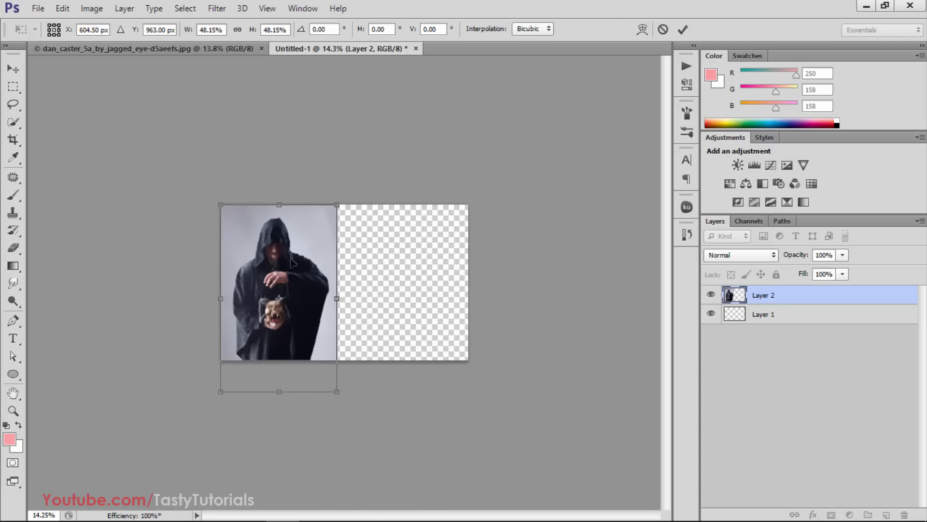
left_click_drag(294, 261, 356, 260)
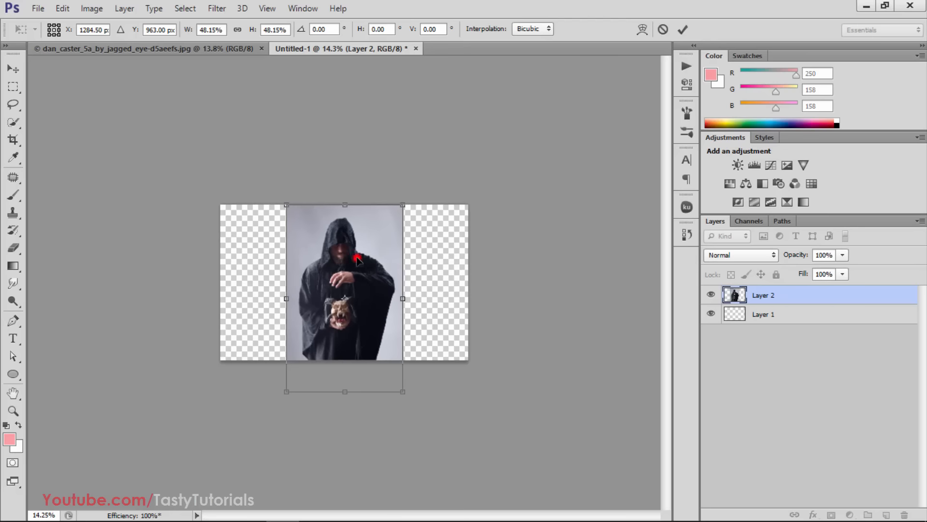
double_click(321, 378)
scroll(323, 380, "up", 5)
scroll(328, 384, "up", 1)
Center the photo layer horizontally on the whole canvas, and clear the selection
key("ctrl+a")
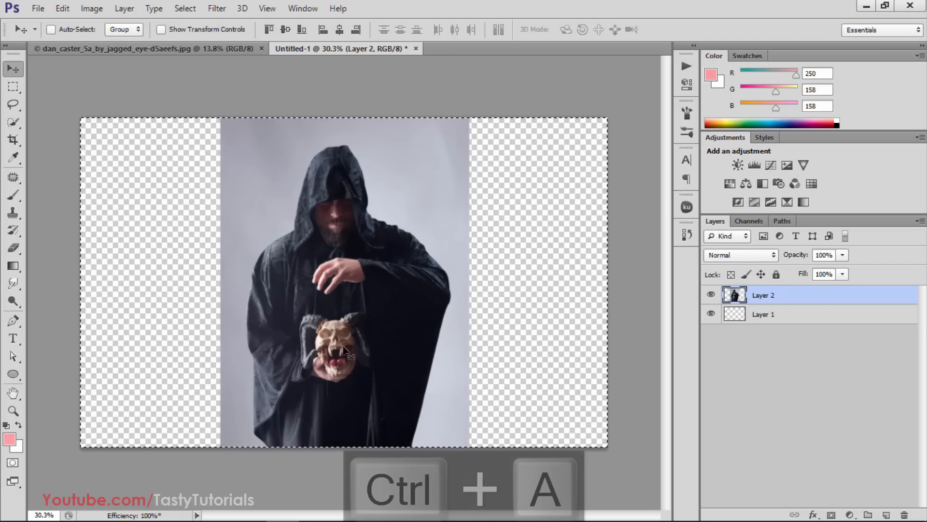
left_click(340, 29)
key("ctrl+d")
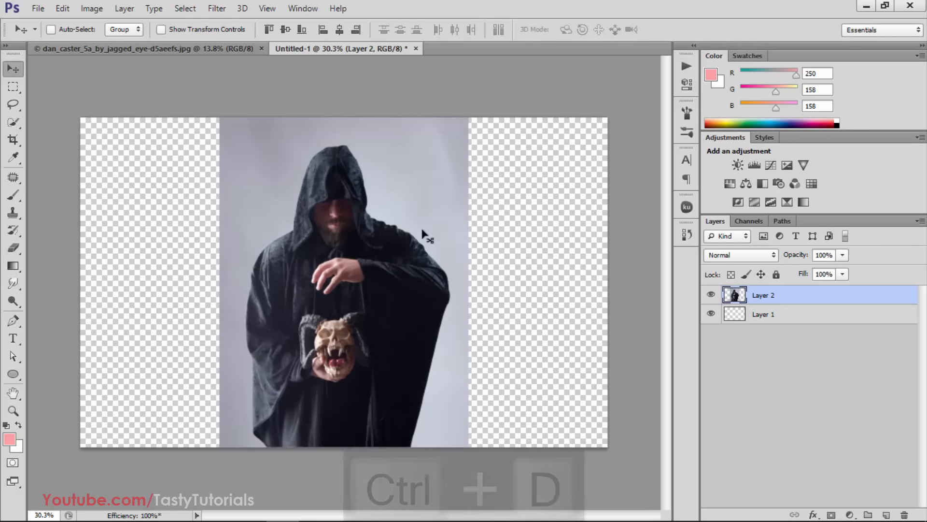
Nudge the photo layer slightly upward so the hood sits closer to the canvas's upper edge
scroll(413, 319, "down", 1)
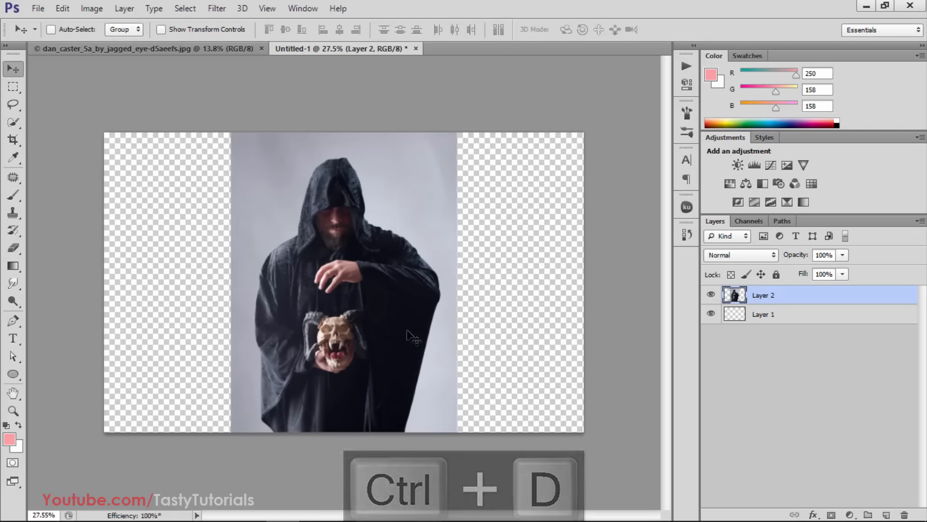
key("Up")
key("Up")
key("Up")
key("Up")
key("Up")
key("Up")
key("Up")
key("Up")
key("Up")
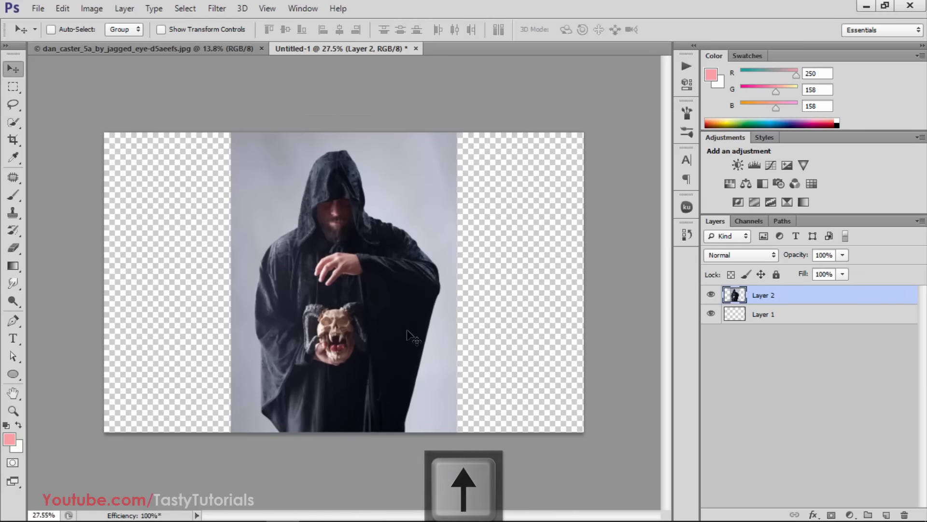
key("Down")
key("Down")
key("Down")
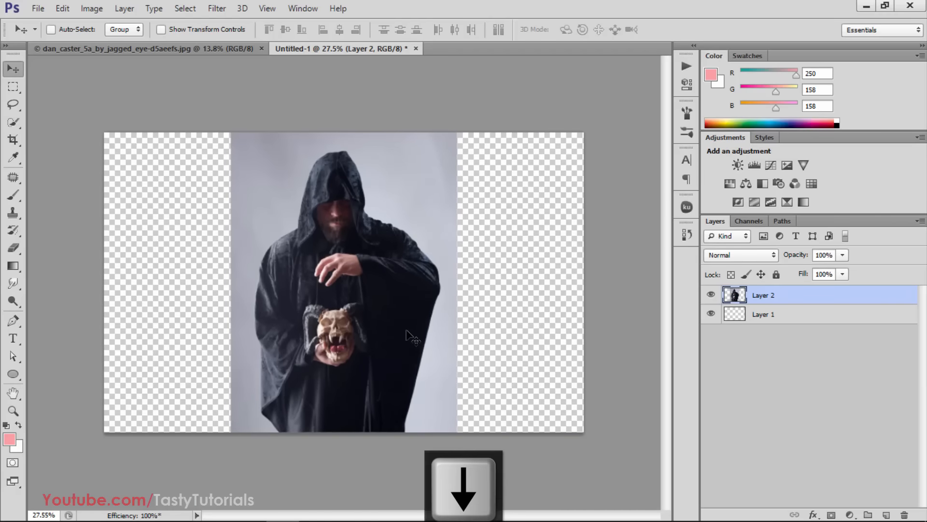
Copy a full-height background strip from the photo's left side to a new layer and stretch it to the canvas's left edge
left_click(13, 86)
left_click_drag(197, 132, 251, 451)
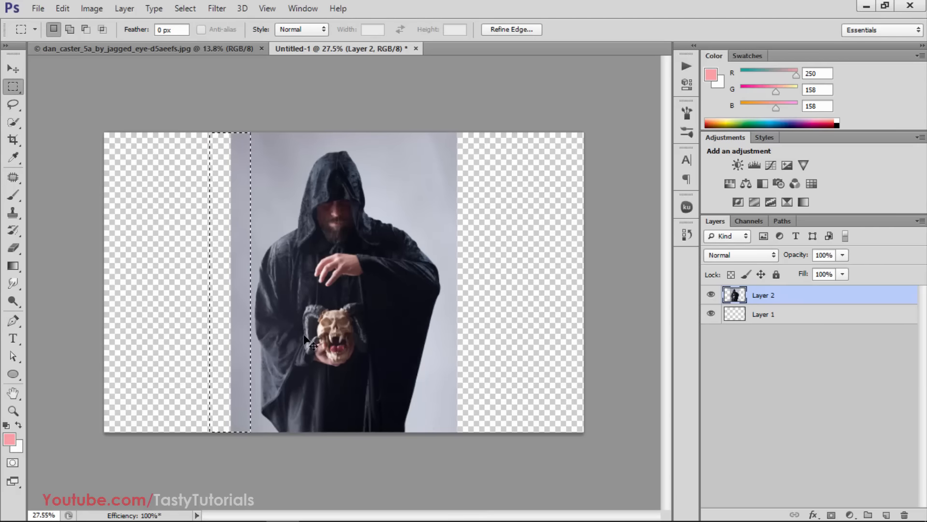
key("ctrl+j")
key("ctrl+t")
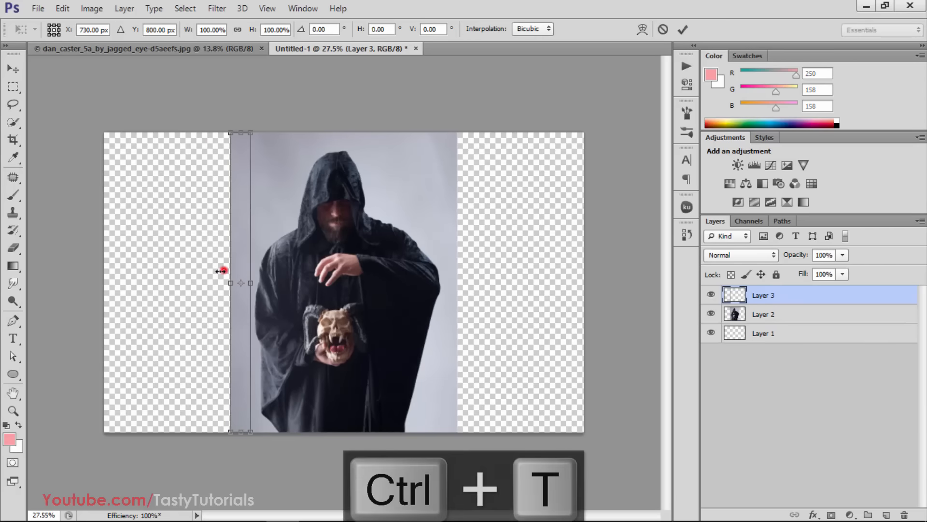
left_click_drag(222, 265, 103, 275)
double_click(132, 261)
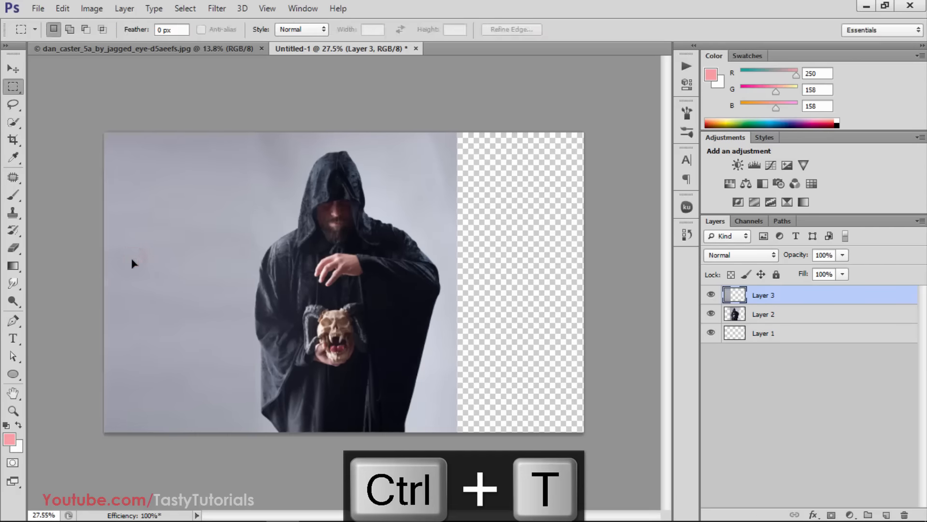
Copy a strip of Layer 2's right-hand background to a new layer and stretch it to the canvas's right edge
left_click_drag(443, 128, 659, 486)
left_click(763, 314)
key("ctrl+j")
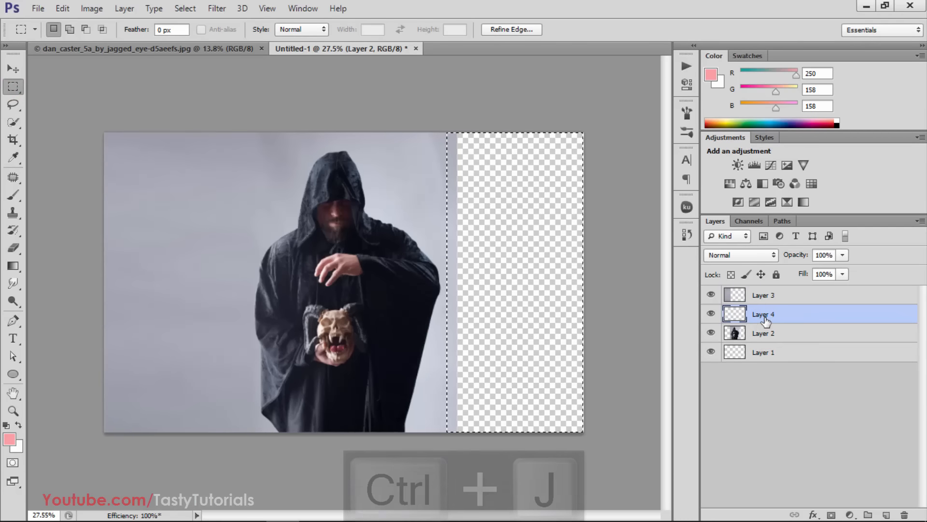
key("ctrl+t")
left_click_drag(457, 283, 584, 283)
double_click(546, 244)
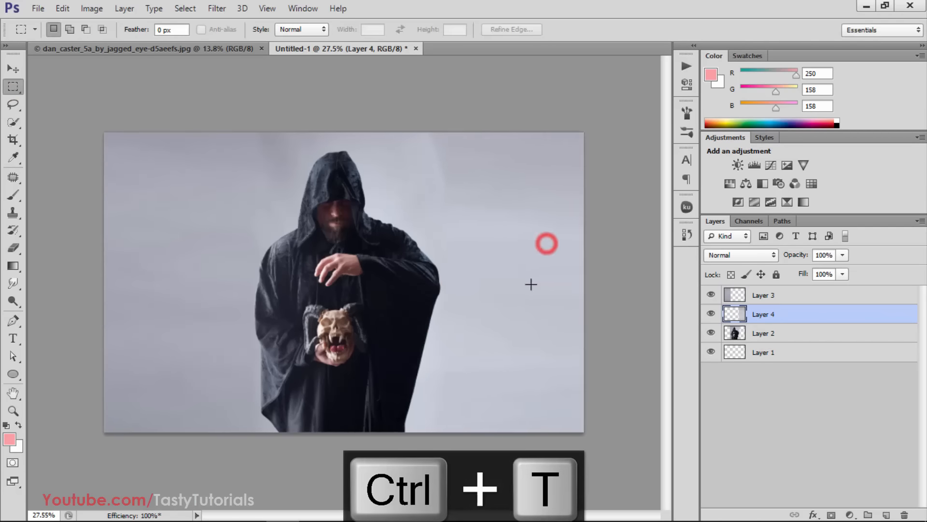
Merge Layer 2, Layer 4 and Layer 3 into a single layer
left_click(772, 335)
left_click(778, 297, "shift")
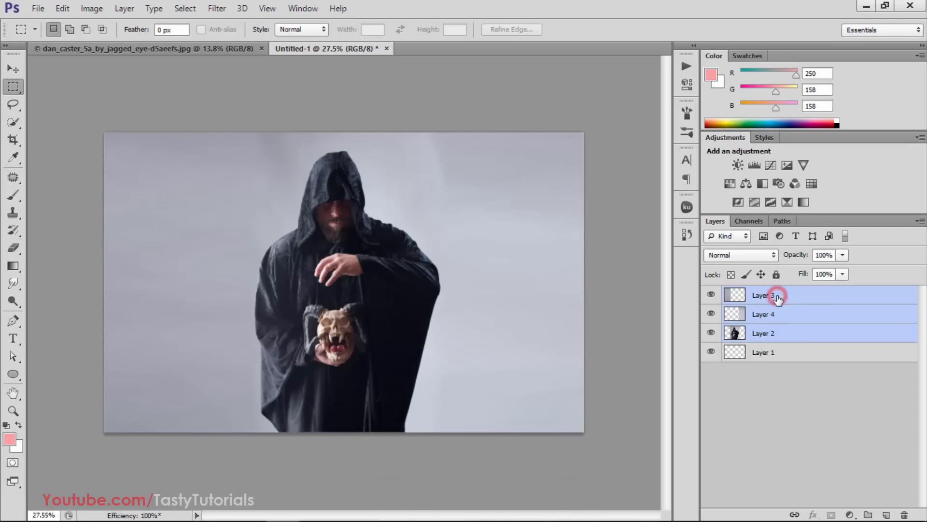
key("ctrl+e")
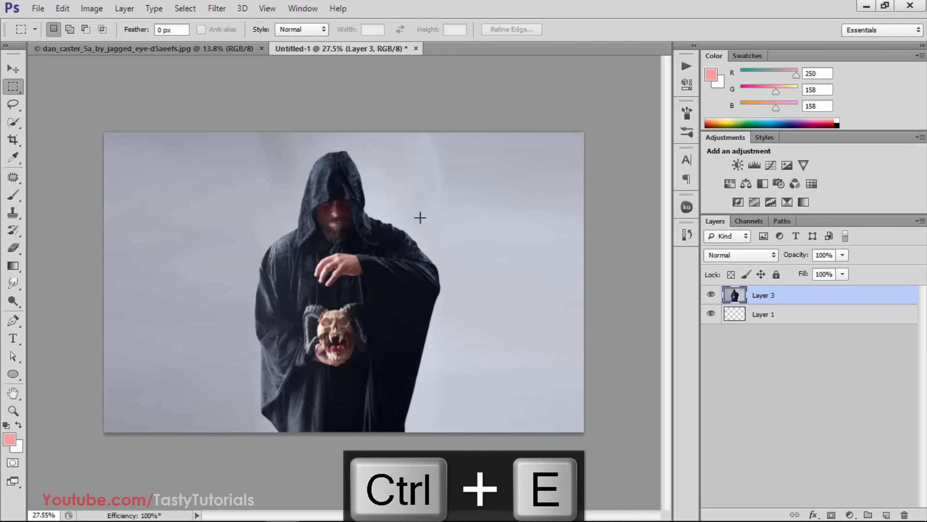
Select the whole hooded figure, including the hand and skull, with the Quick Selection tool
key("v")
scroll(329, 236, "up", 2)
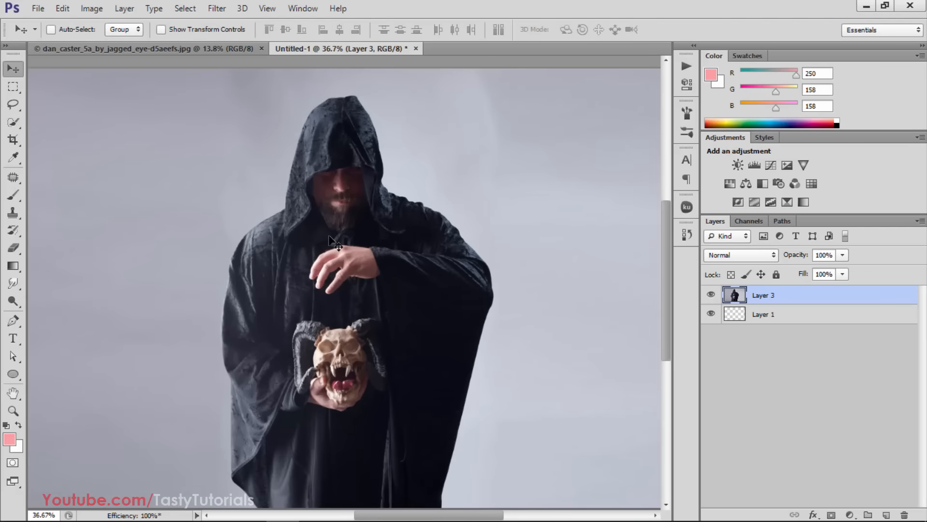
scroll(329, 237, "down", 1)
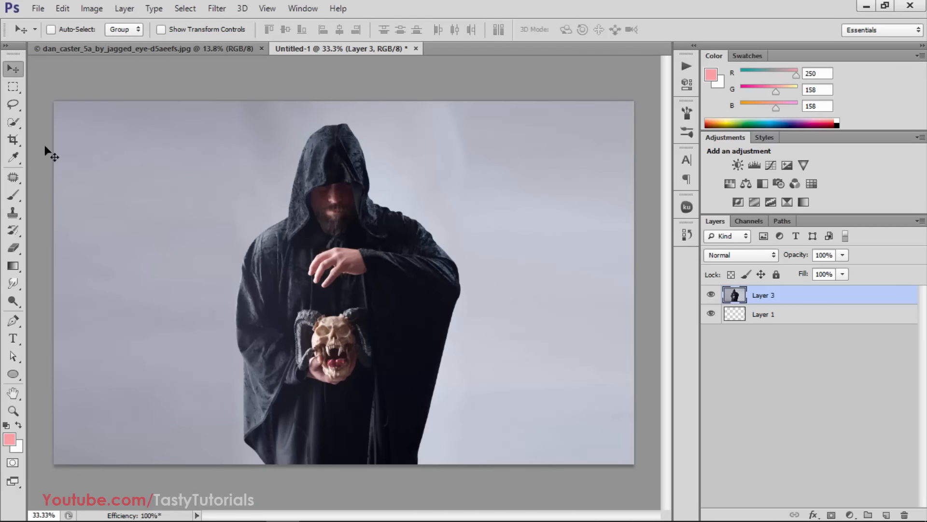
left_click(13, 122)
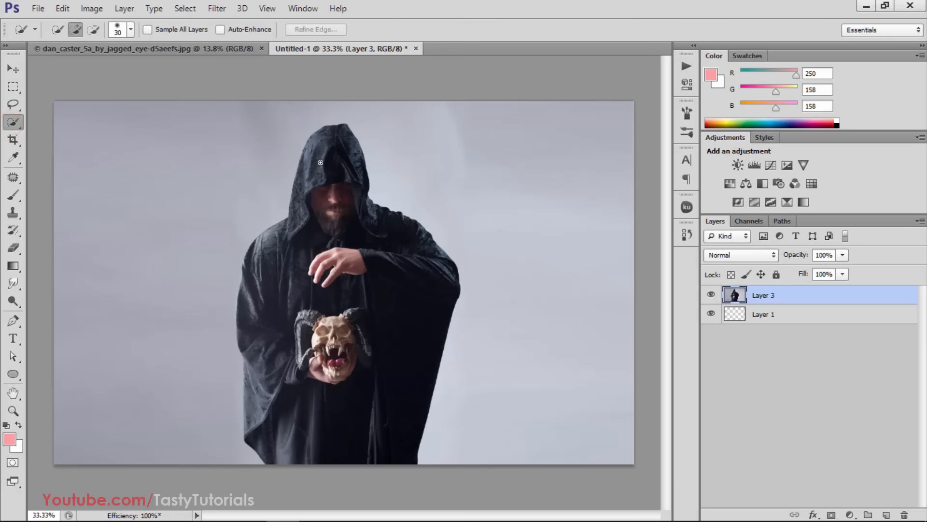
mouse_move(327, 165)
left_mouse_down()
mouse_move(316, 275)
mouse_move(297, 338)
mouse_move(291, 258)
mouse_move(268, 366)
mouse_move(298, 430)
mouse_move(273, 416)
mouse_move(319, 437)
mouse_move(409, 353)
left_mouse_up()
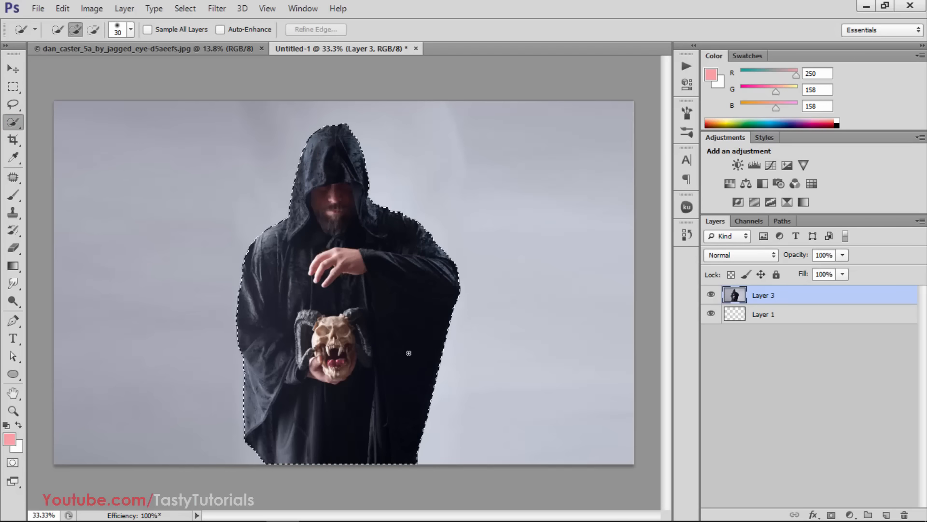
scroll(335, 363, "up", 4)
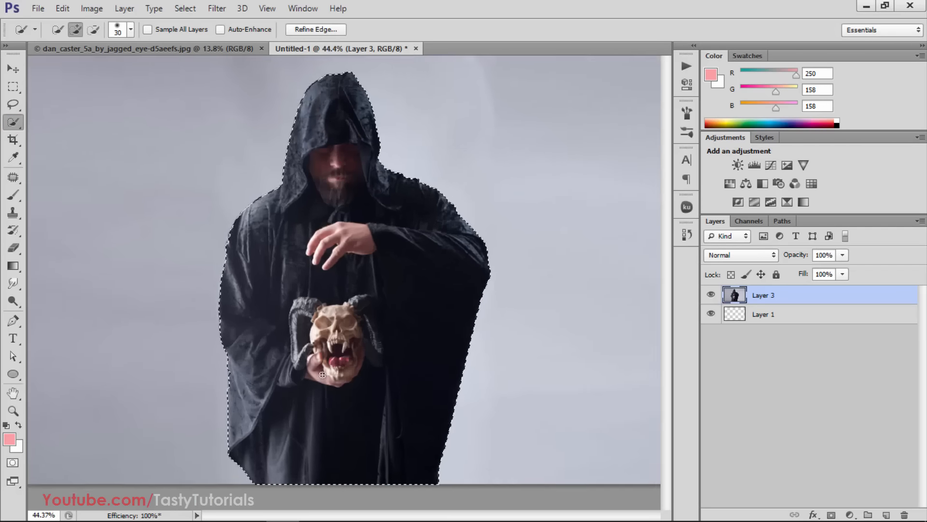
scroll(340, 318, "down", 2)
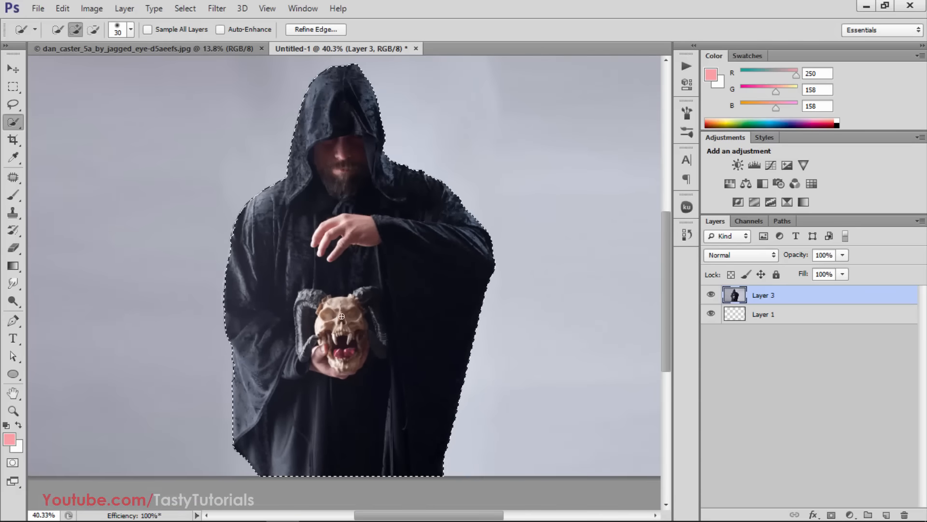
Extend the selection to include the missed edge of the cloak's left sleeve
scroll(275, 449, "up", 3)
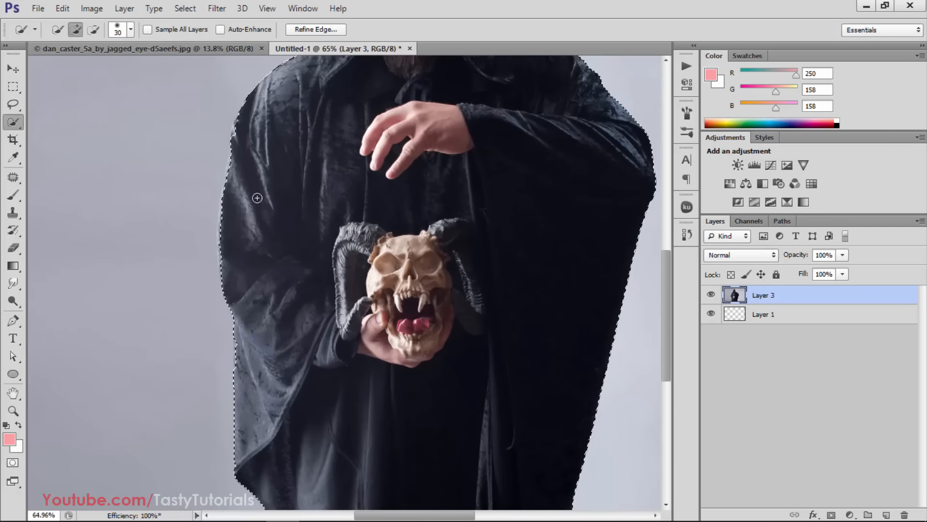
scroll(253, 193, "up", 3)
scroll(226, 145, "up", 2)
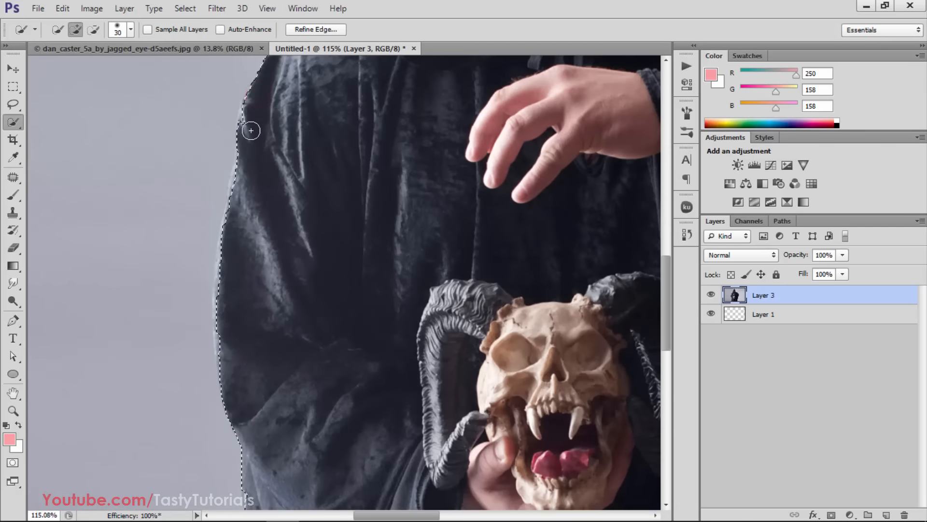
left_click_drag(252, 122, 235, 241)
mouse_move(229, 276)
left_mouse_down()
mouse_move(230, 372)
mouse_move(248, 378)
left_mouse_up()
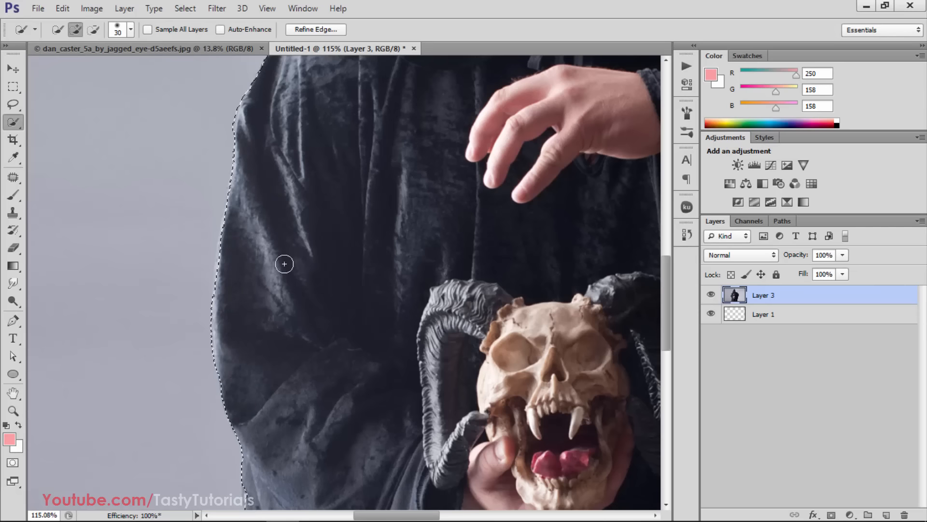
scroll(284, 263, "down", 2)
scroll(283, 263, "down", 1)
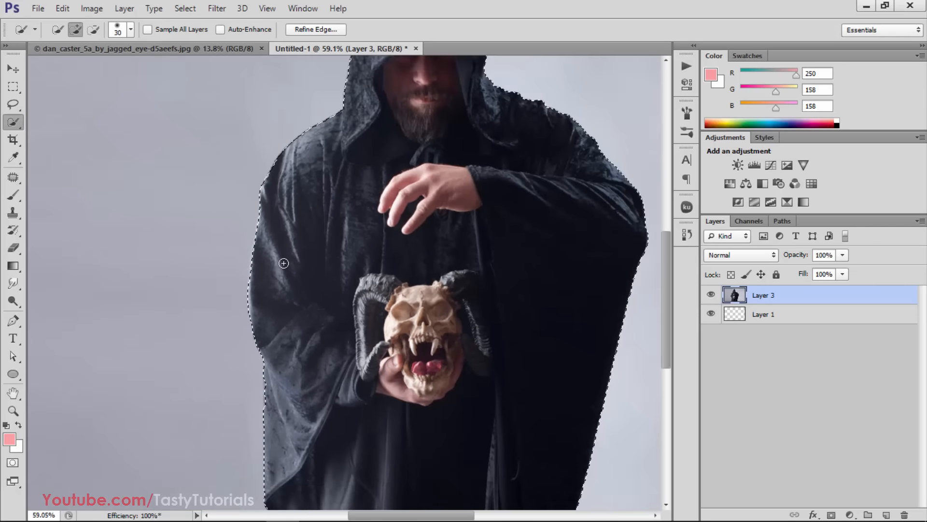
scroll(283, 263, "down", 3)
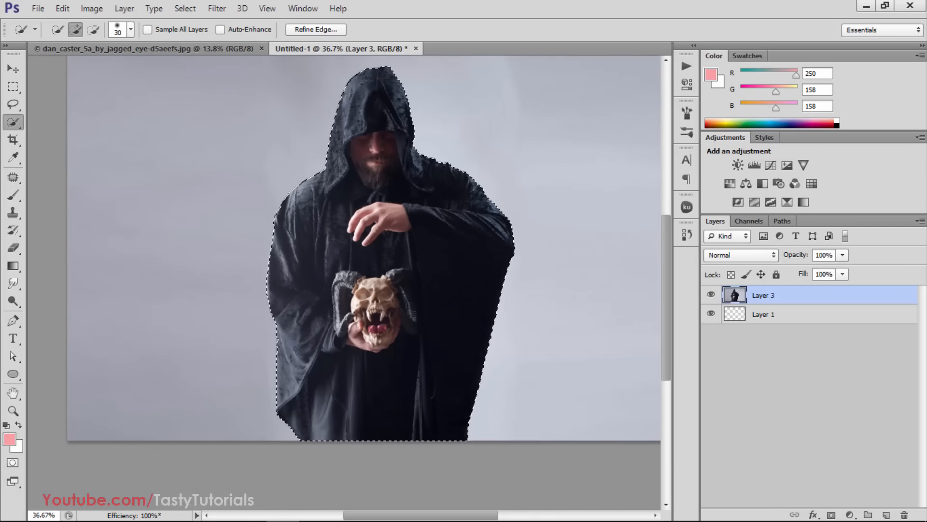
Move the empty Layer 1 above Layer 3 and rename it "brush"
left_click_drag(796, 314, 735, 293)
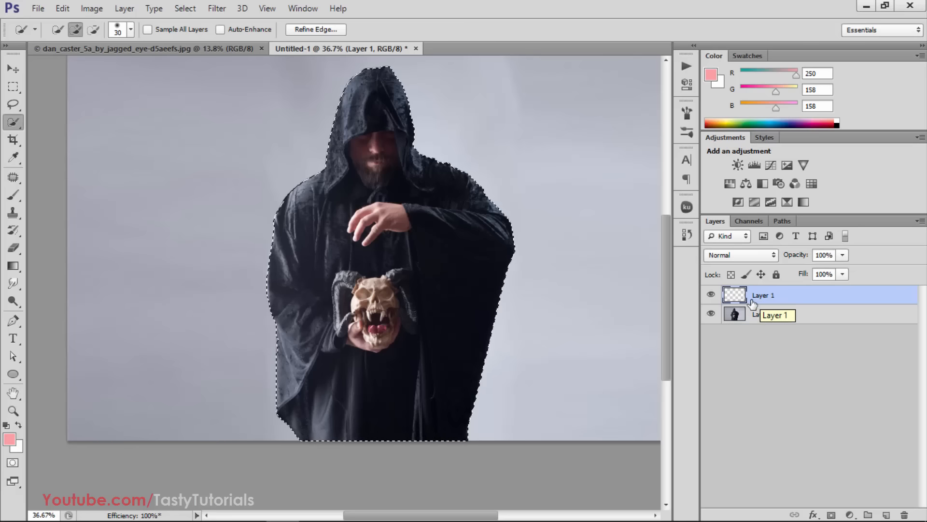
double_click(761, 296)
type("brush")
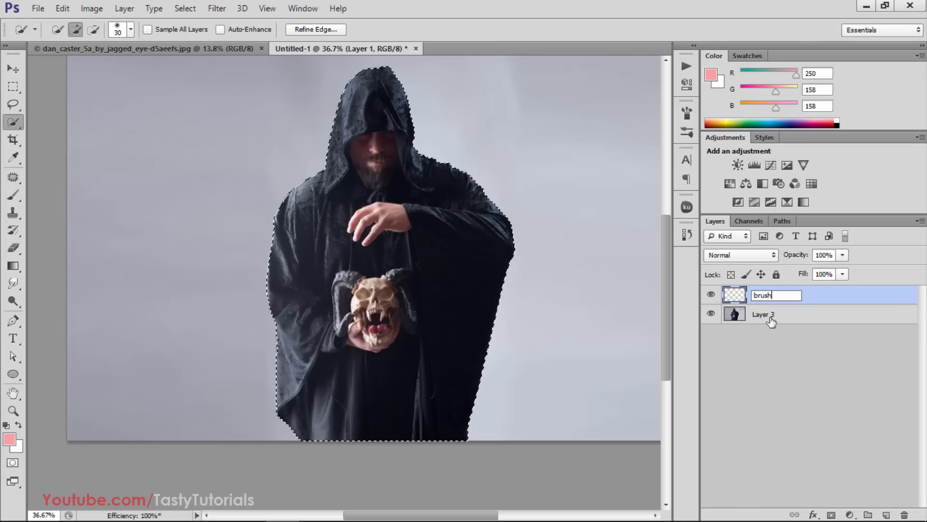
key("Return")
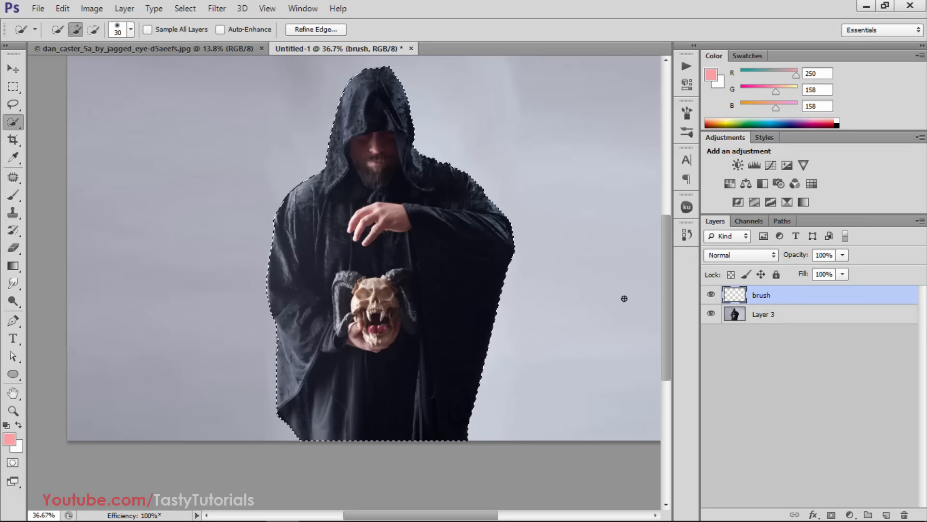
Set the foreground color to pure red (R 255, G 0, B 0), fill the figure selection on the brush layer with it, and deselect
key("d")
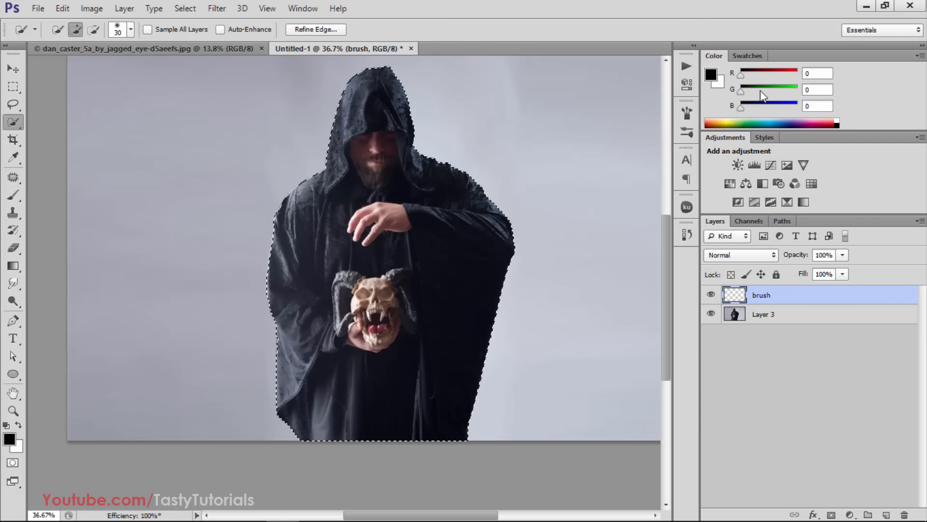
left_click_drag(760, 91, 798, 90)
mouse_move(741, 74)
left_mouse_down()
mouse_move(792, 74)
mouse_move(735, 84)
left_mouse_up()
left_click(795, 88)
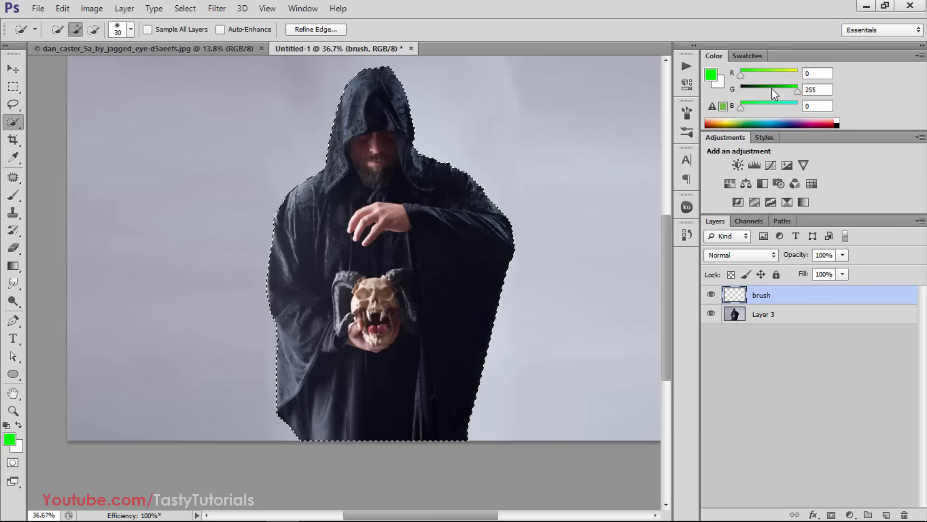
left_click(797, 88)
mouse_move(796, 89)
left_mouse_down()
mouse_move(739, 91)
mouse_move(764, 73)
mouse_move(797, 74)
left_mouse_up()
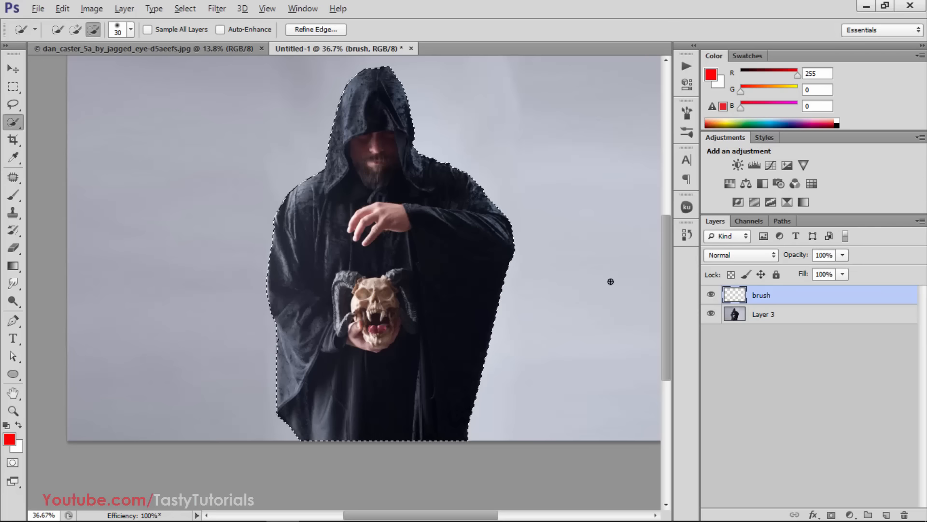
key("alt+BackSpace")
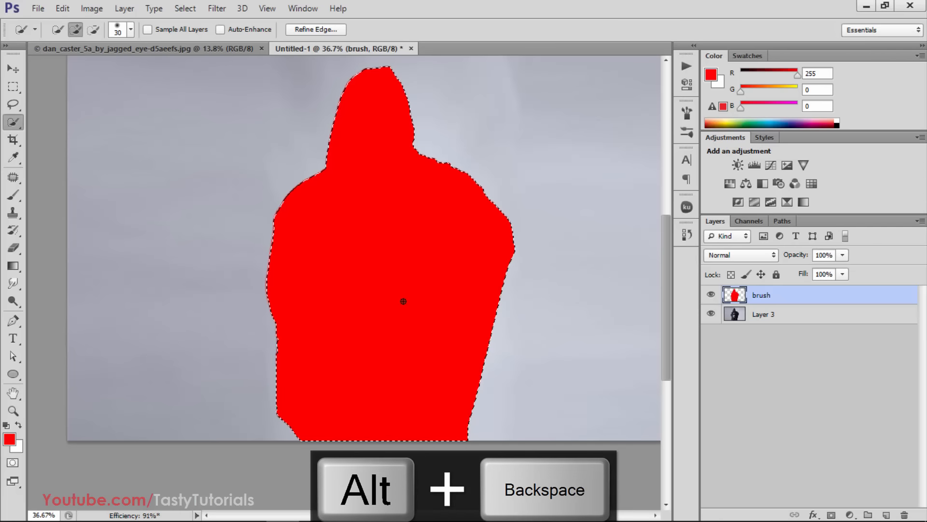
key("ctrl+d")
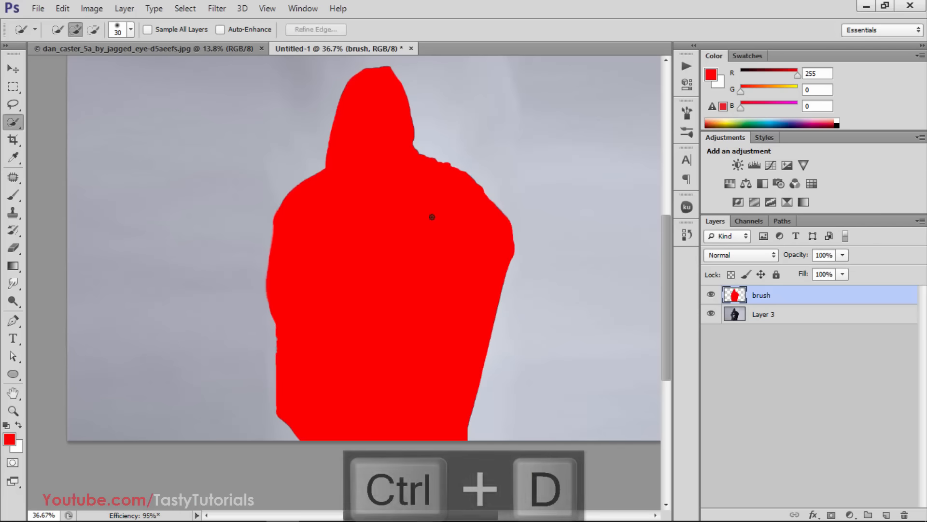
Hide the brush layer and convert Layer 3 into the document's Background layer
scroll(432, 216, "down", 2)
key("v")
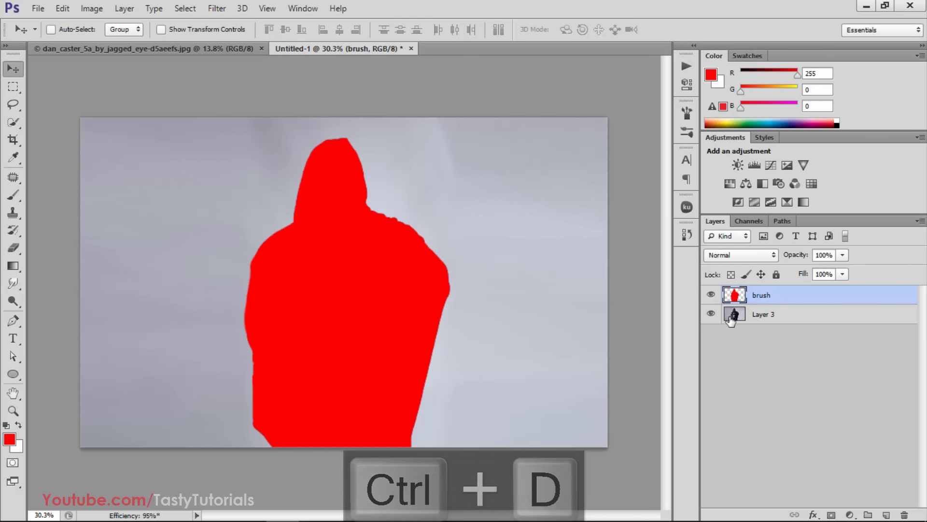
left_click(771, 314)
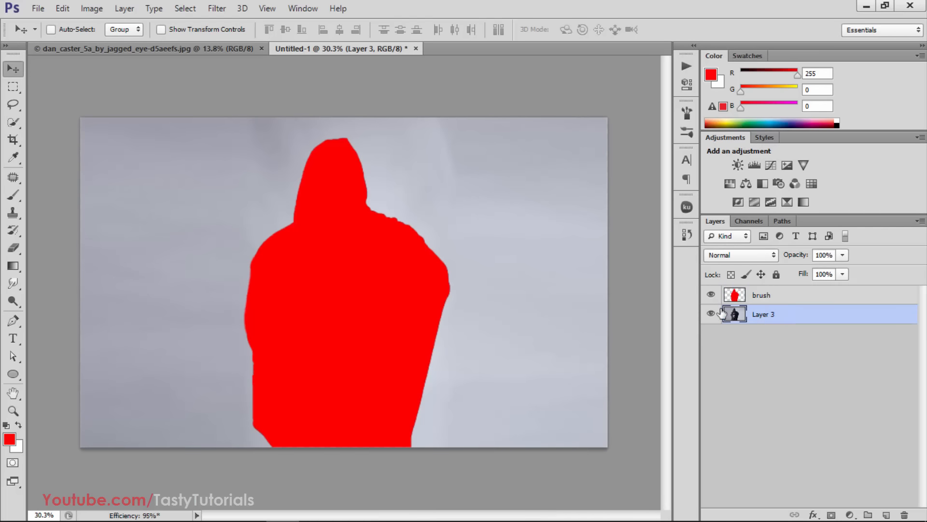
left_click(711, 294)
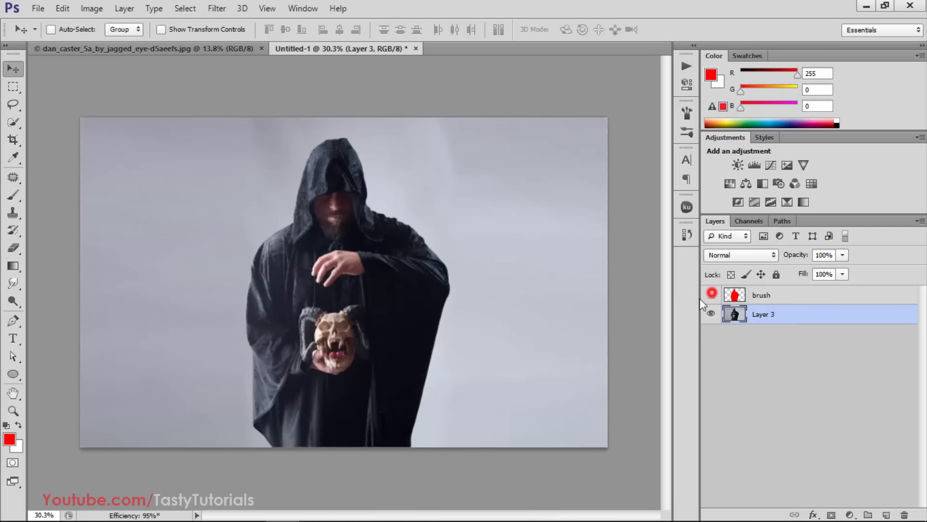
left_click(129, 10)
mouse_move(199, 25)
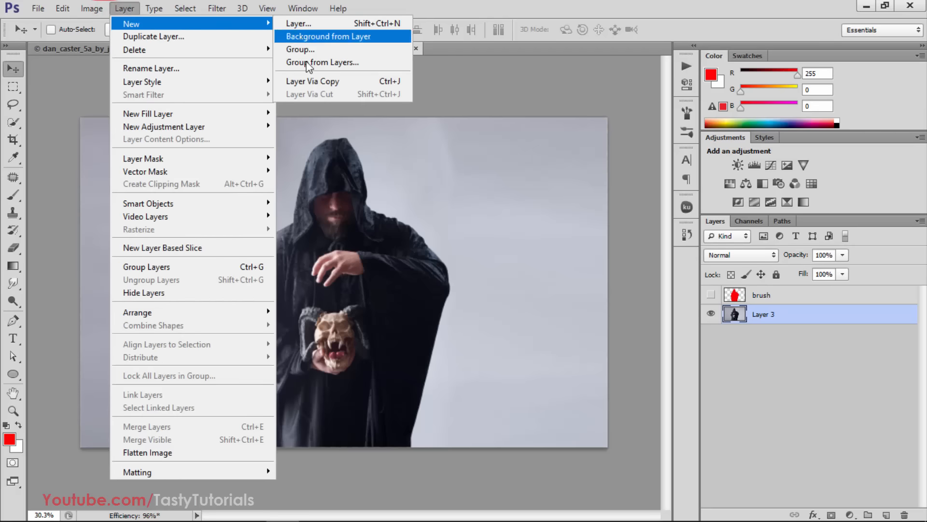
left_click(319, 37)
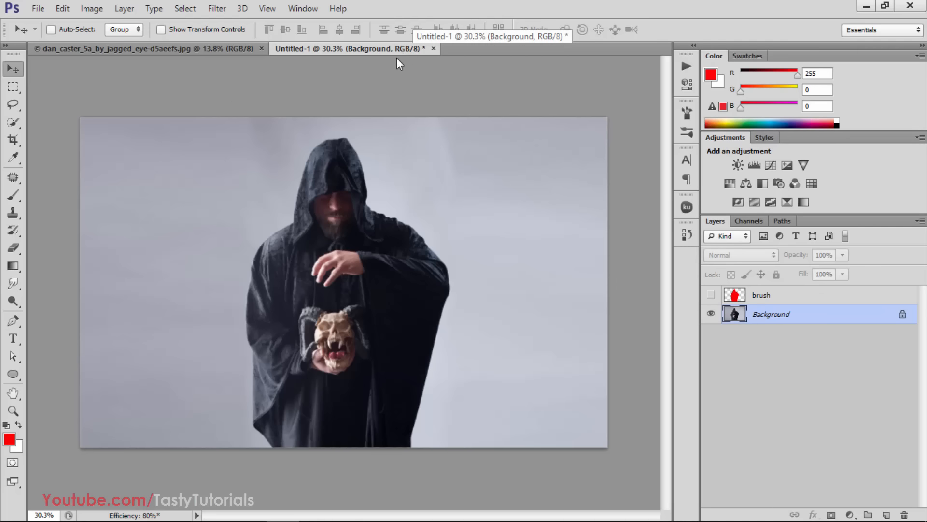
Check the document's color mode and bit depth
left_click(98, 10)
mouse_move(141, 24)
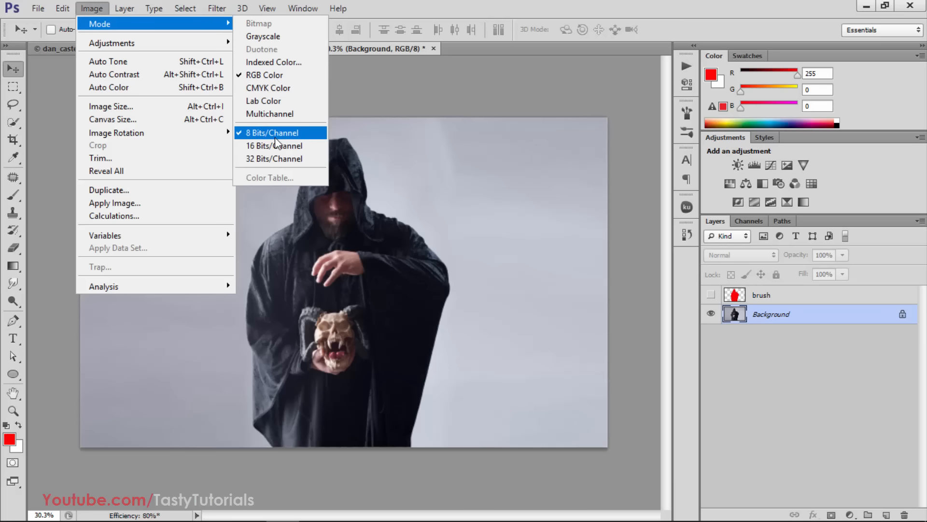
left_click(413, 1)
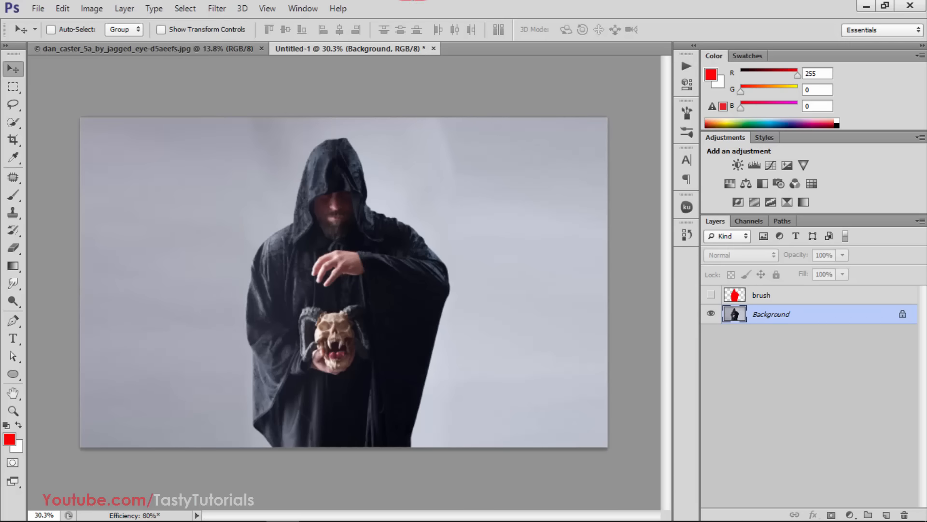
Review the Layers Panel Options for fill-layer masks, new effects and copied-layer naming, and accept them as set
left_click(917, 221)
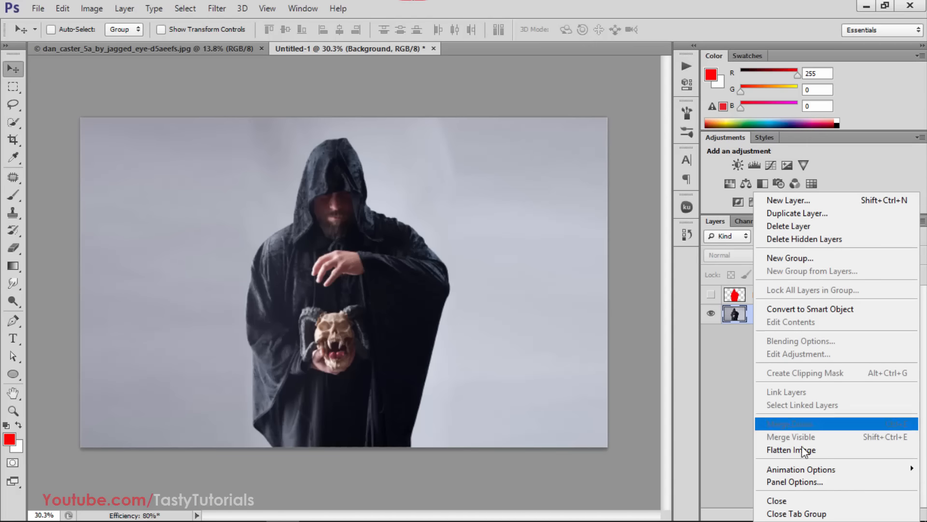
left_click(795, 481)
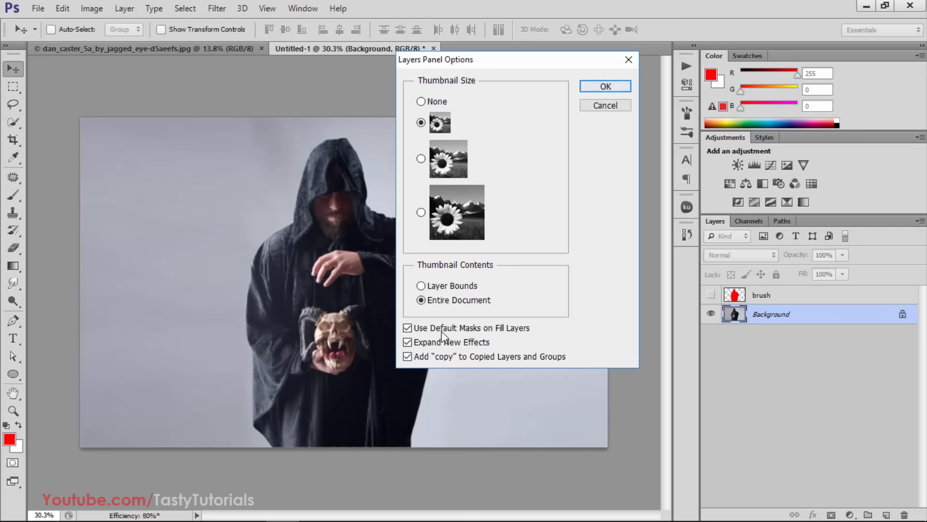
left_click(599, 87)
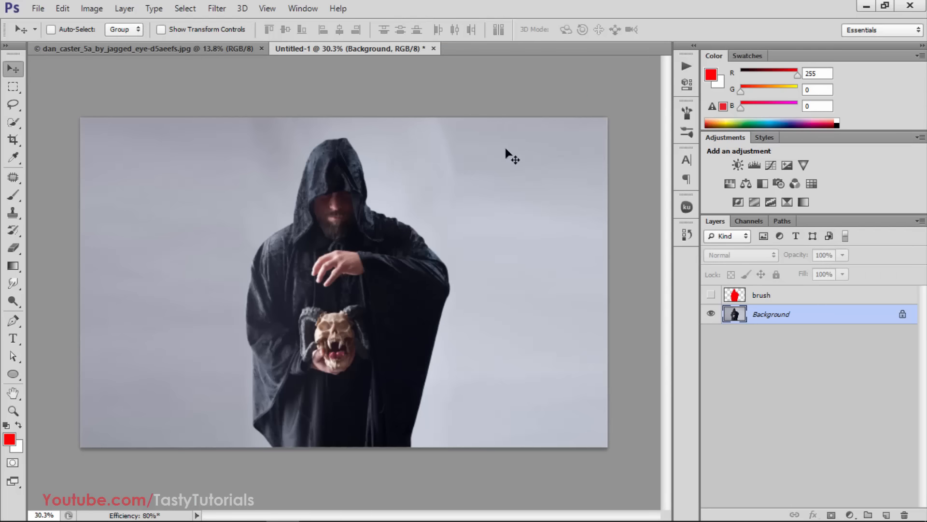
Load the Fury 3 action file from the 11101924-fury-3-photoshop-action folder and delete the older duplicate Fury 3 set
left_click(685, 68)
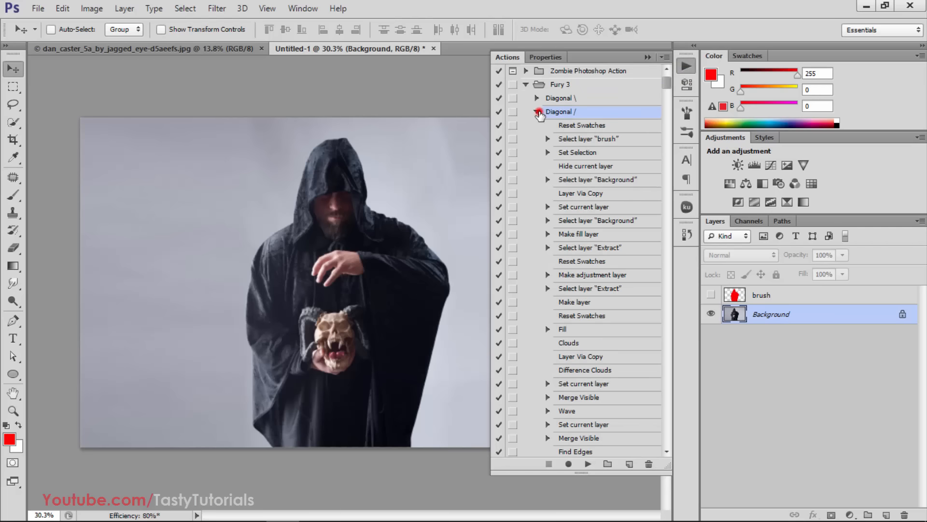
left_click(538, 112)
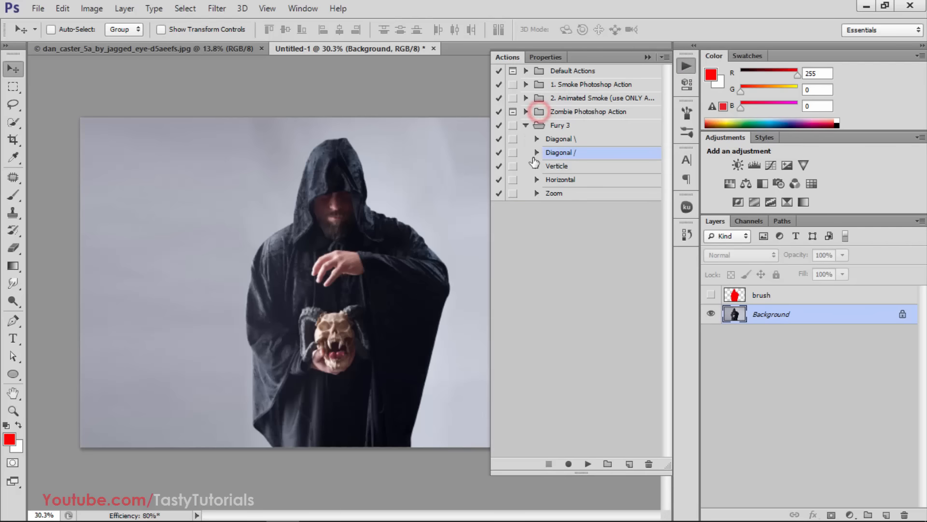
left_click(526, 125)
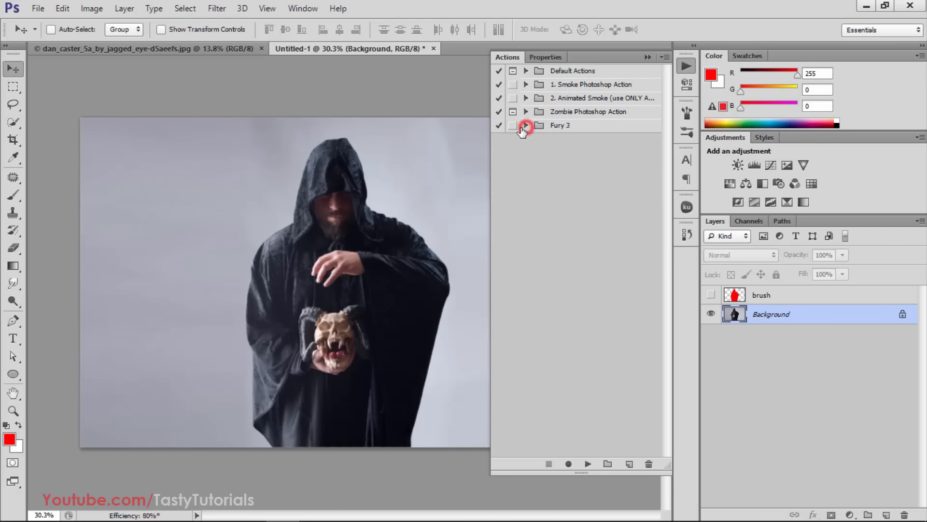
left_click(665, 58)
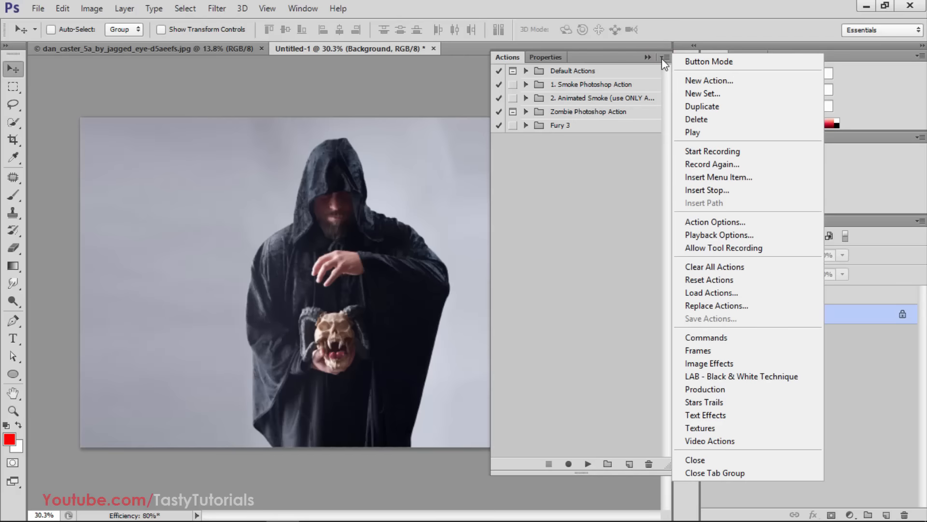
left_click(711, 293)
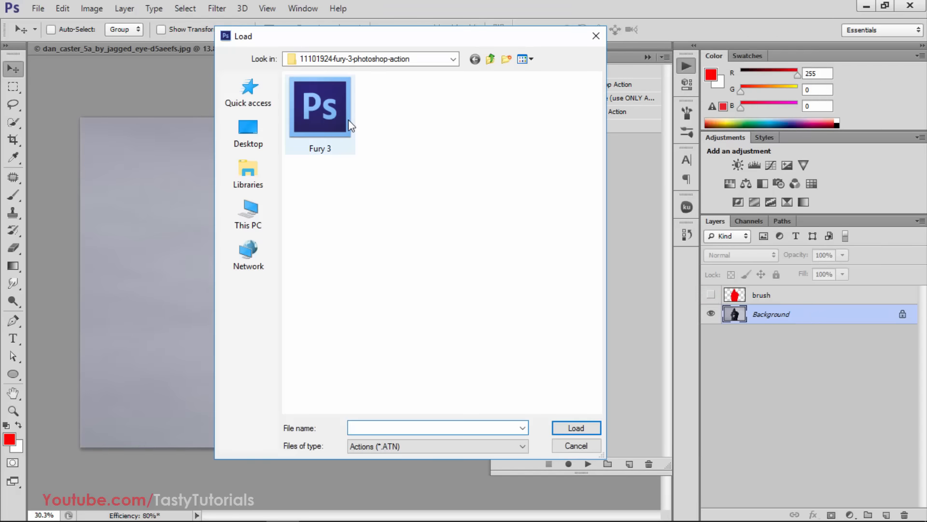
left_click(319, 112)
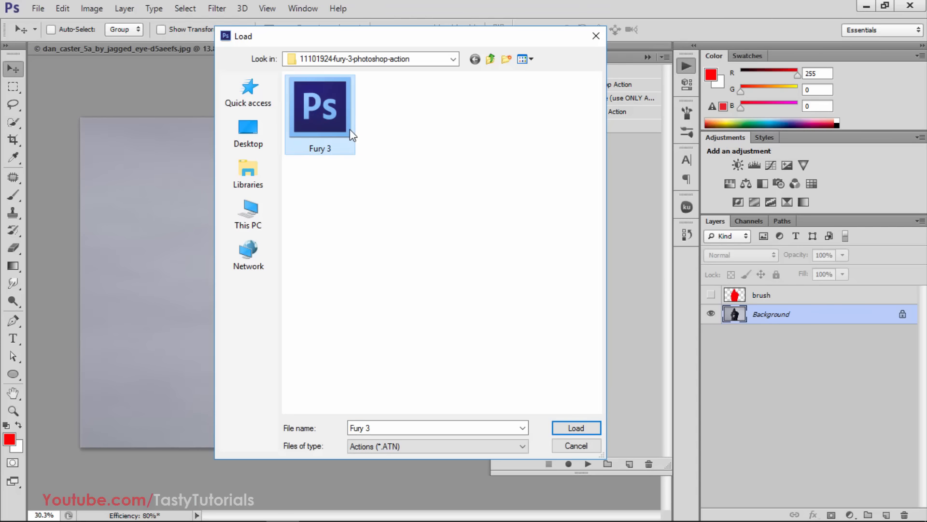
left_click(364, 131)
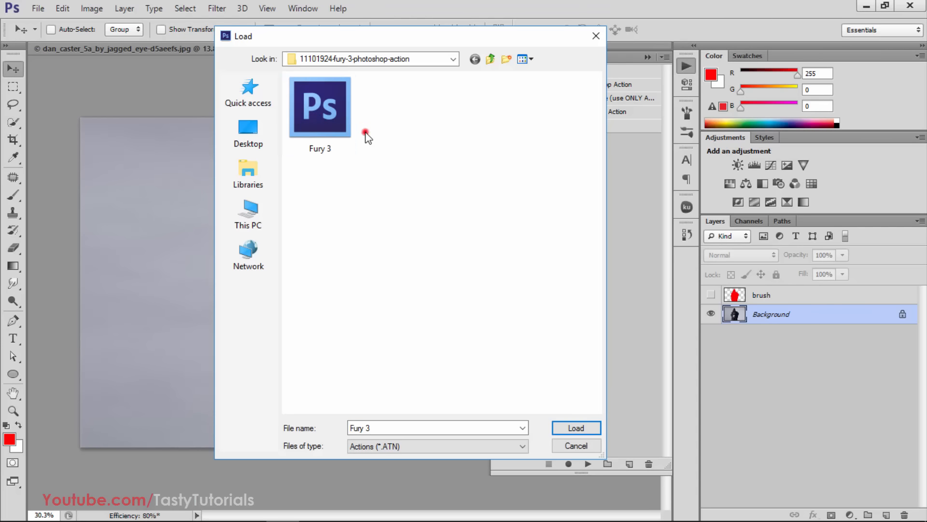
left_click(333, 113)
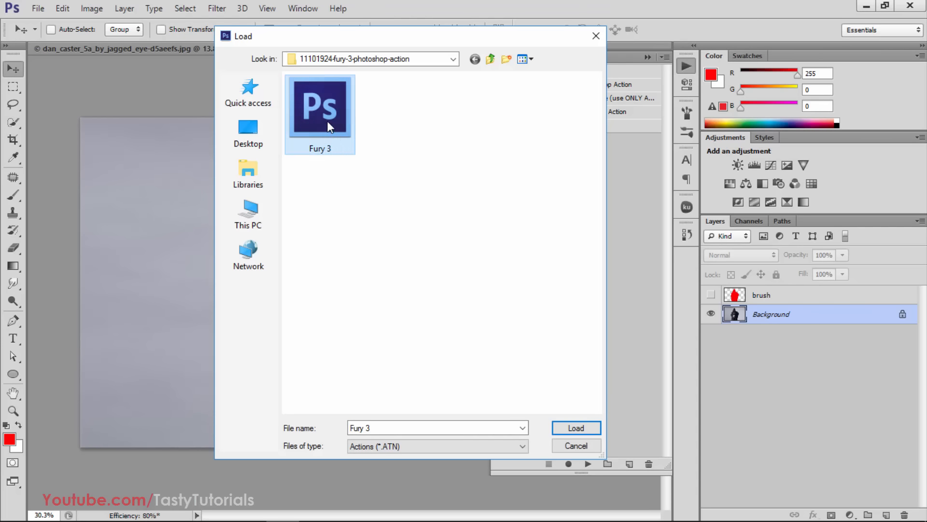
left_click(358, 223)
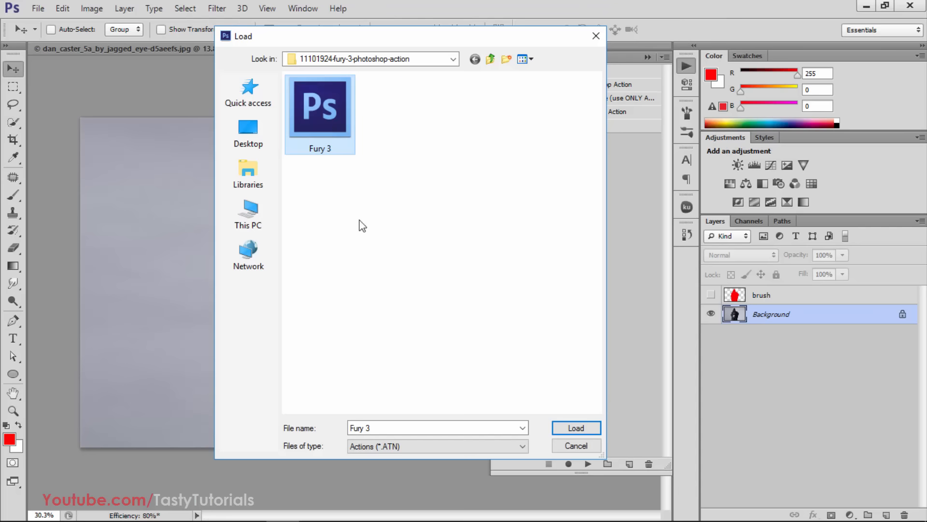
left_click(576, 428)
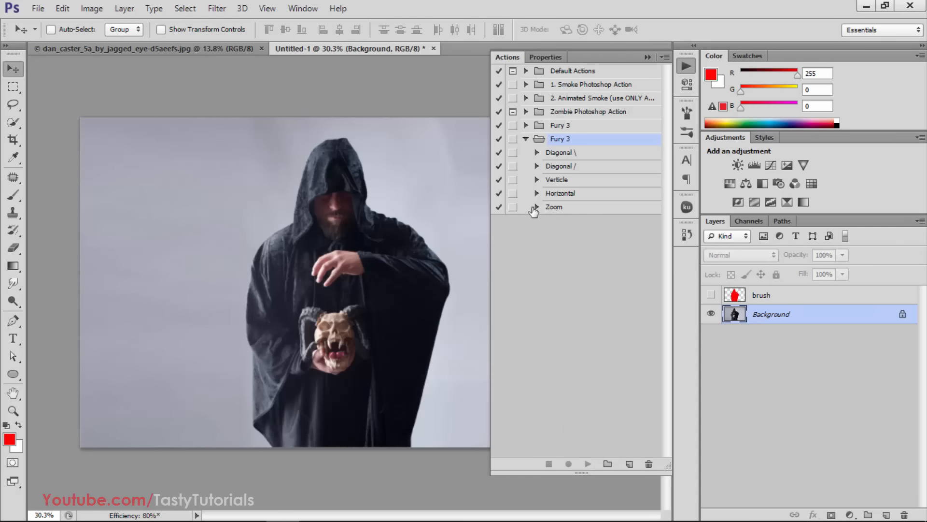
left_click(563, 127)
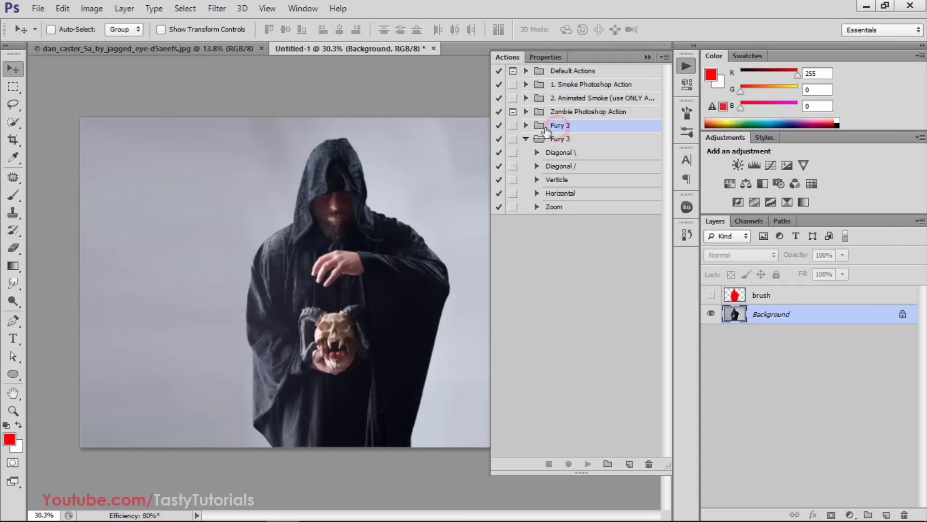
left_click_drag(550, 131, 649, 463)
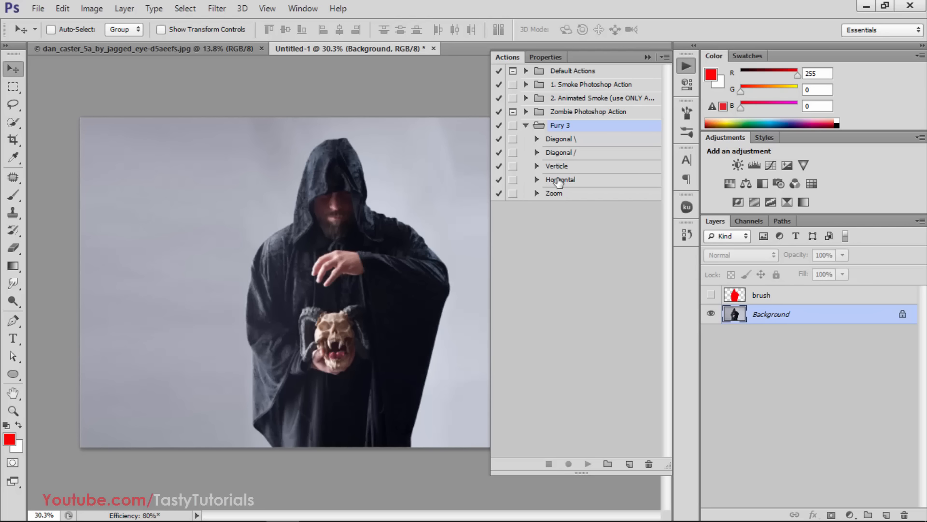
Look through the Fury 3 actions: Diagonal \, Diagonal /, Verticle, Horizontal and Zoom
left_click(564, 141)
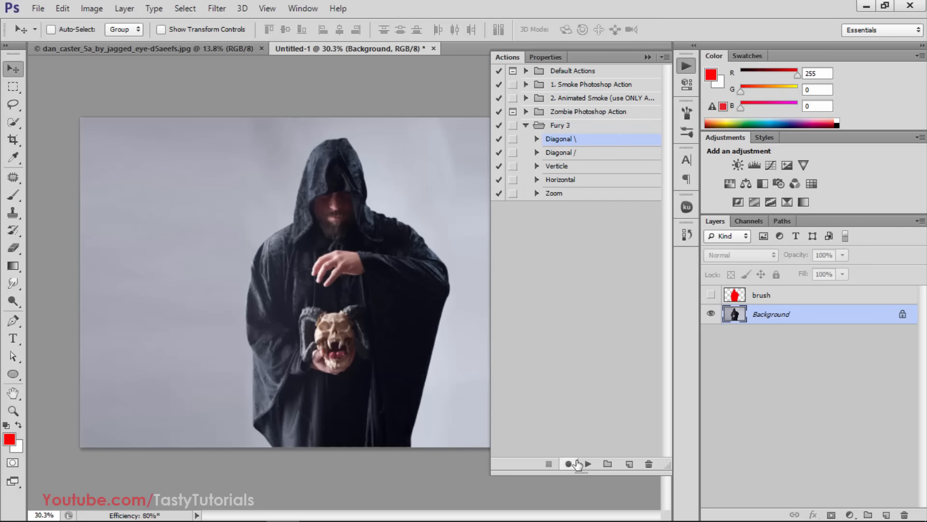
left_click(575, 153)
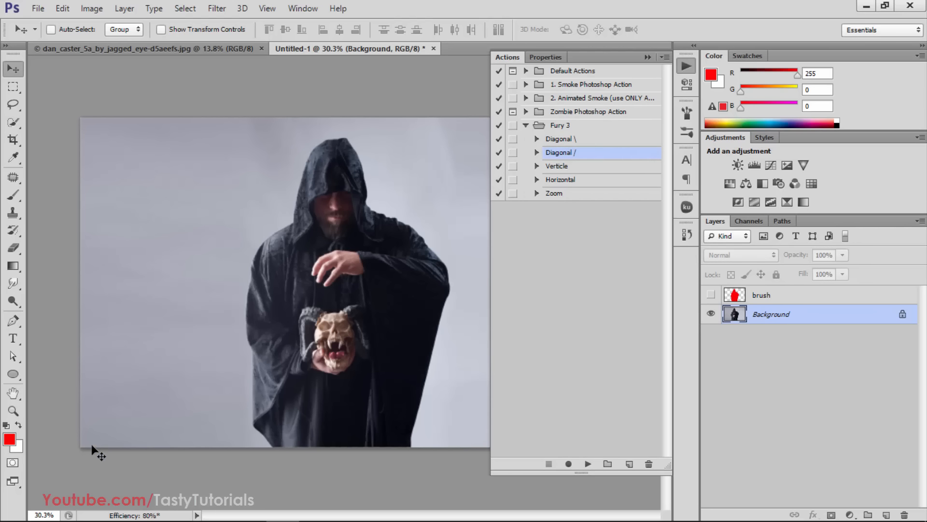
left_click(560, 167)
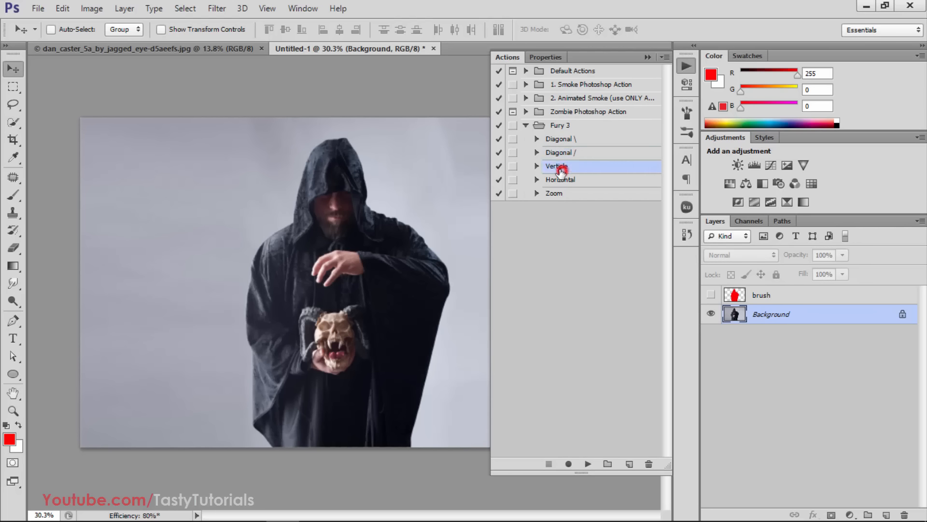
left_click(537, 166)
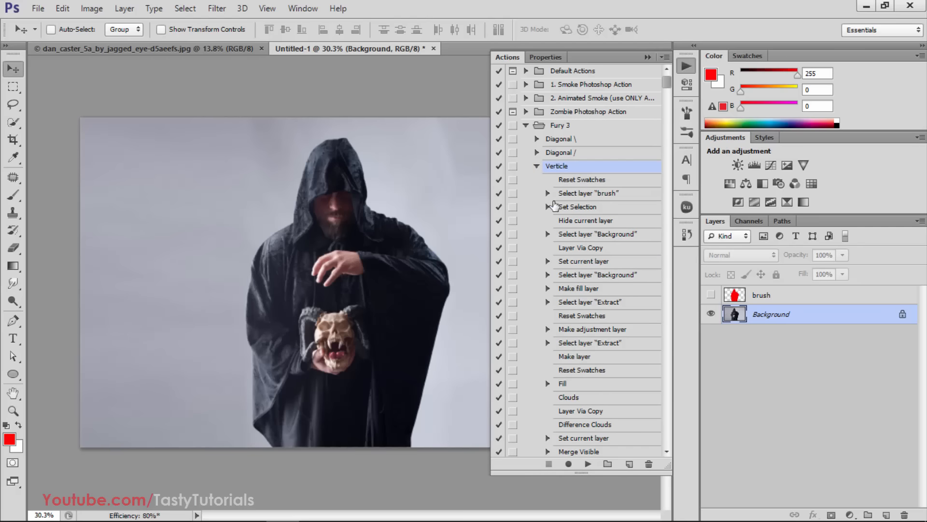
left_click(537, 166)
left_click(583, 179)
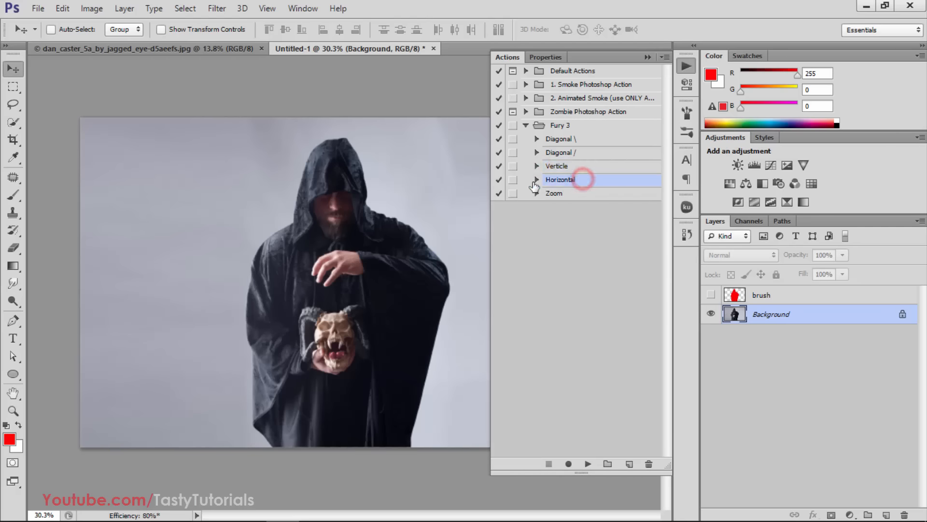
left_click(564, 195)
left_click(537, 193)
left_click(536, 194)
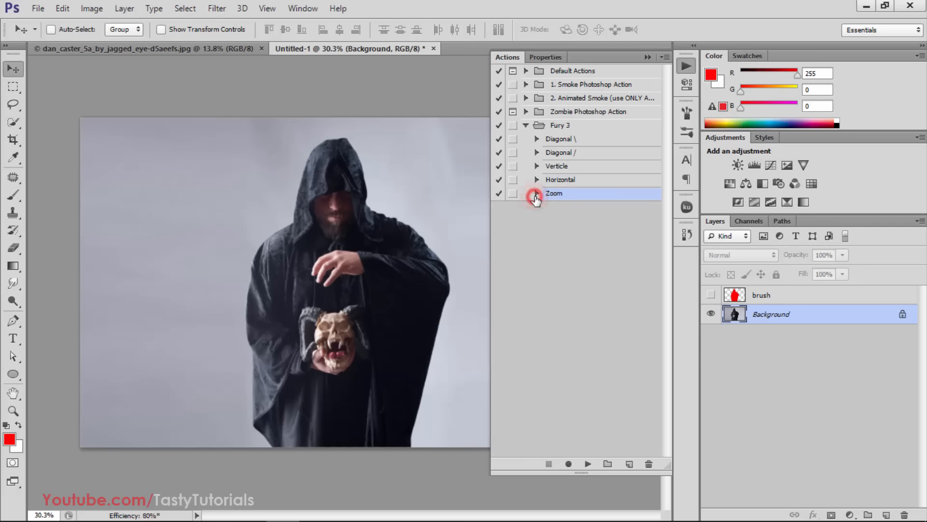
left_click(536, 194)
left_click(536, 194)
Choose the Verticle action in the Fury 3 set and expand its list of commands
left_click(572, 166)
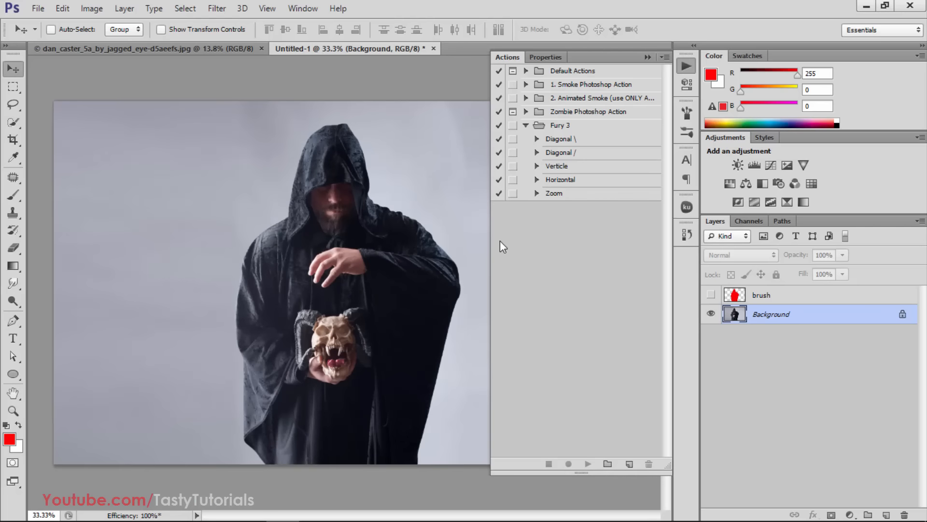
left_click(562, 169)
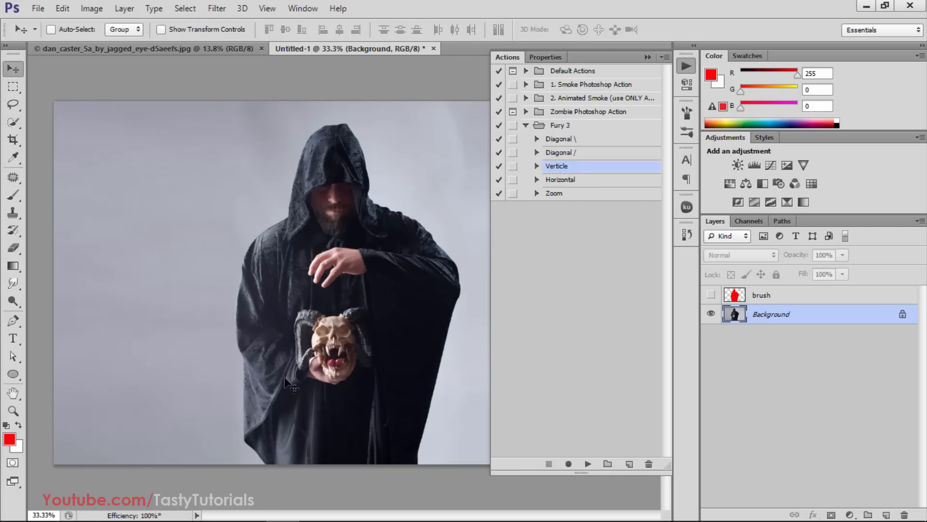
left_click(536, 166)
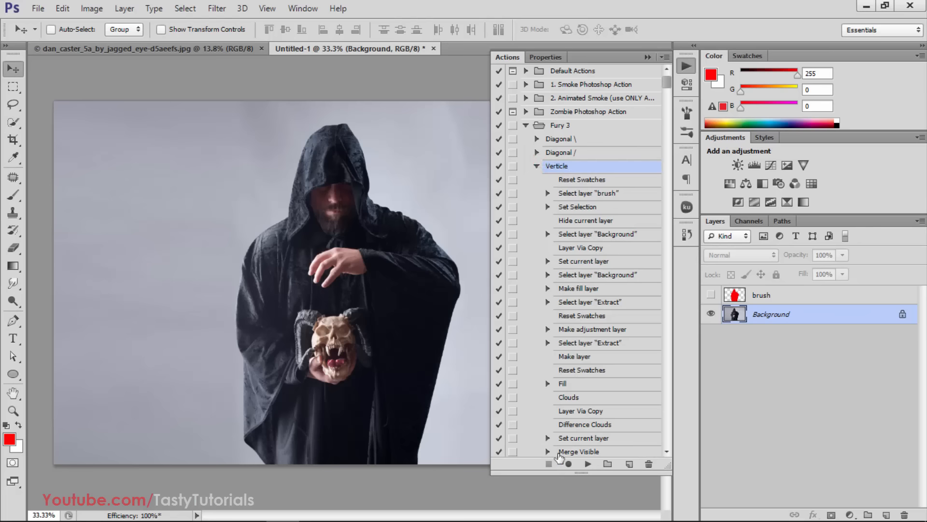
Purge all cached editing data to free memory, accepting that this cannot be undone
left_click(65, 8)
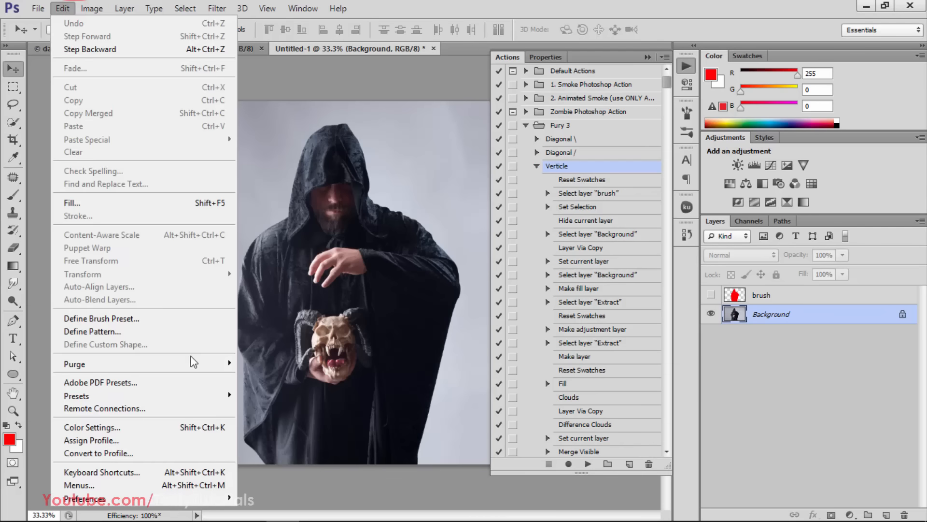
mouse_move(194, 363)
left_click(253, 402)
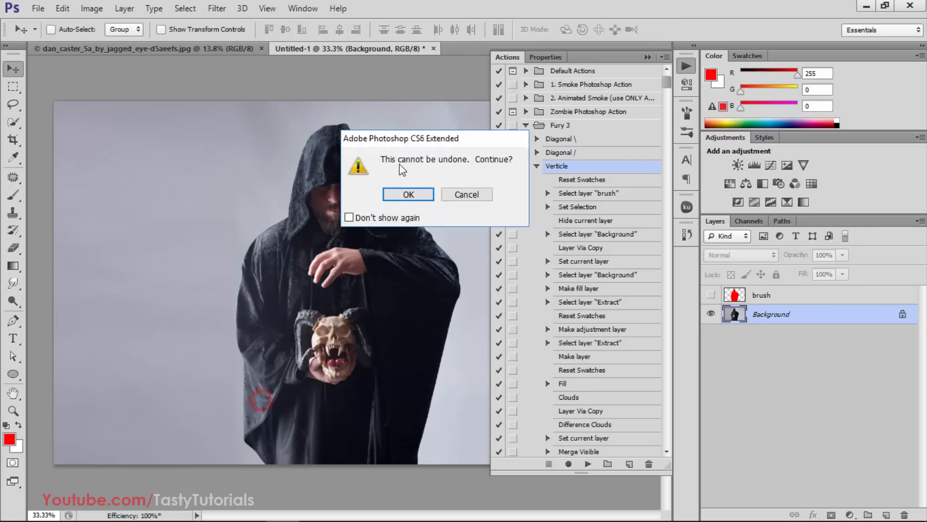
left_click(406, 194)
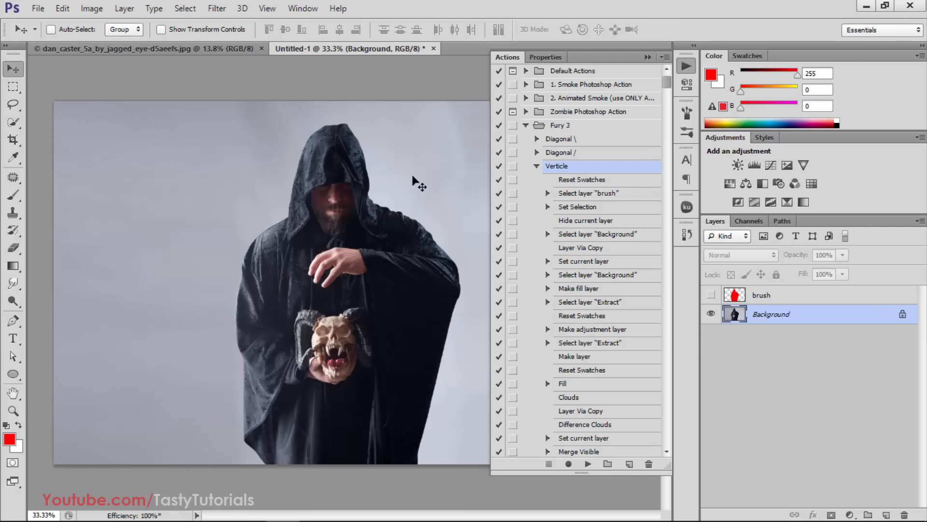
Show the red brush layer again and make it the active layer
left_click(711, 294)
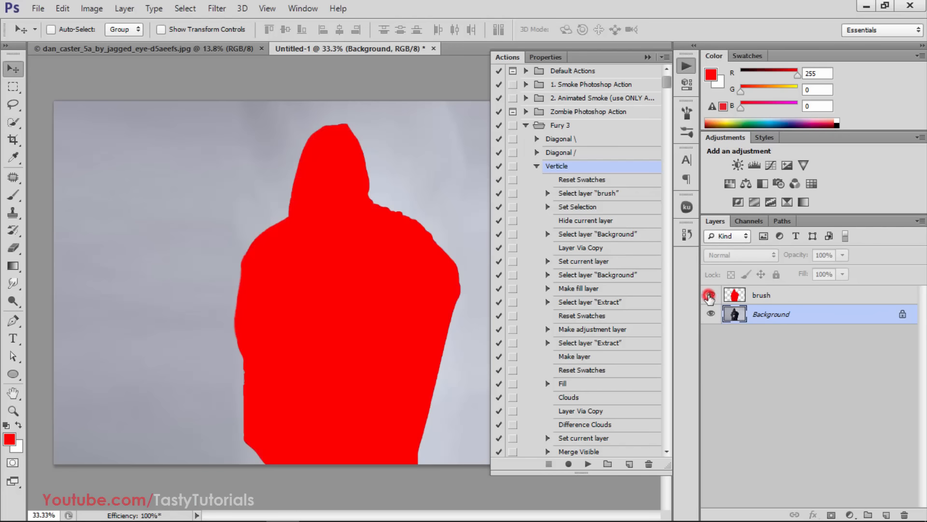
left_click(767, 298)
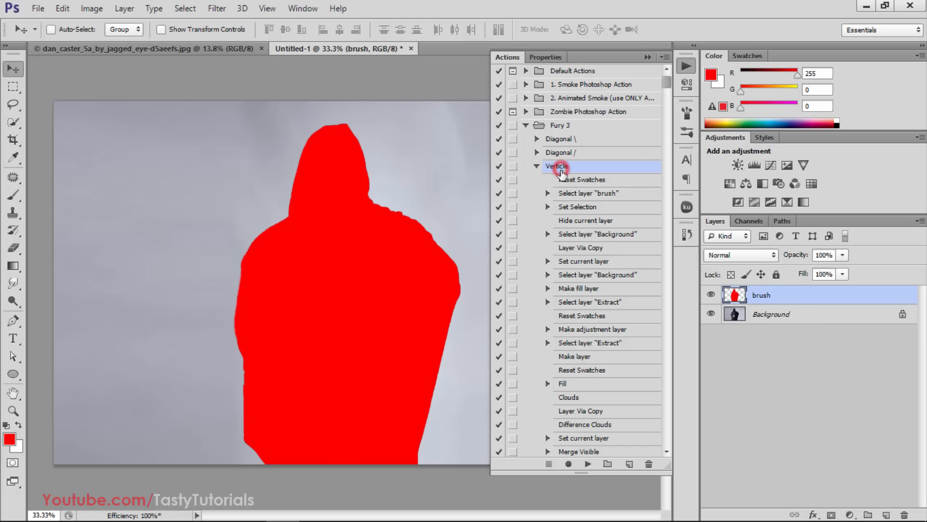
Run the Verticle action on the photo and put away the list of actions
left_click(588, 464)
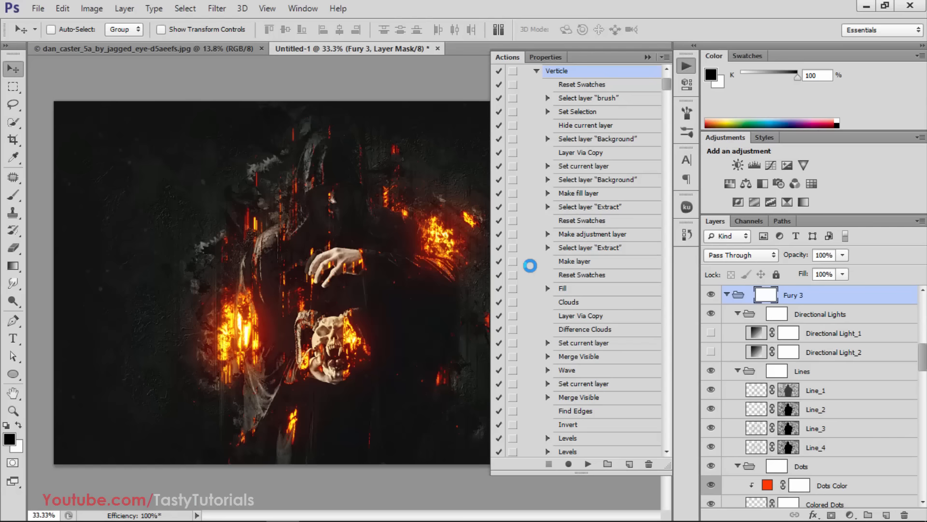
scroll(530, 266, "down", 1)
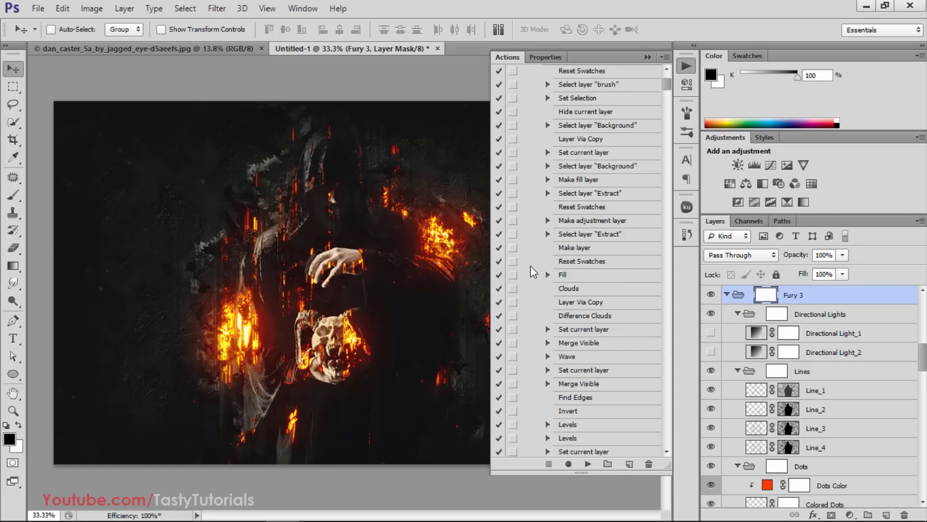
left_click(643, 56)
scroll(363, 322, "up", 1)
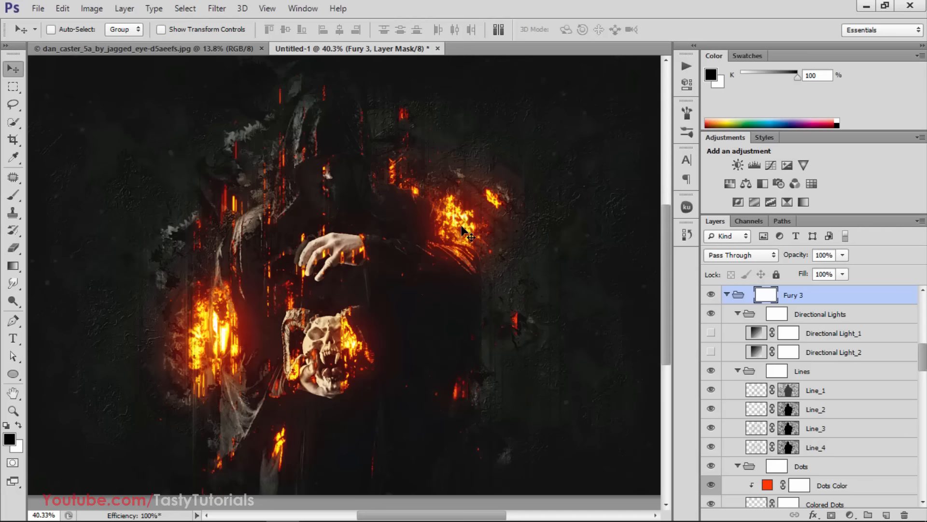
Collapse the Fury 3 and Adjustments layer groups
left_click(727, 294)
scroll(739, 449, "up", 5)
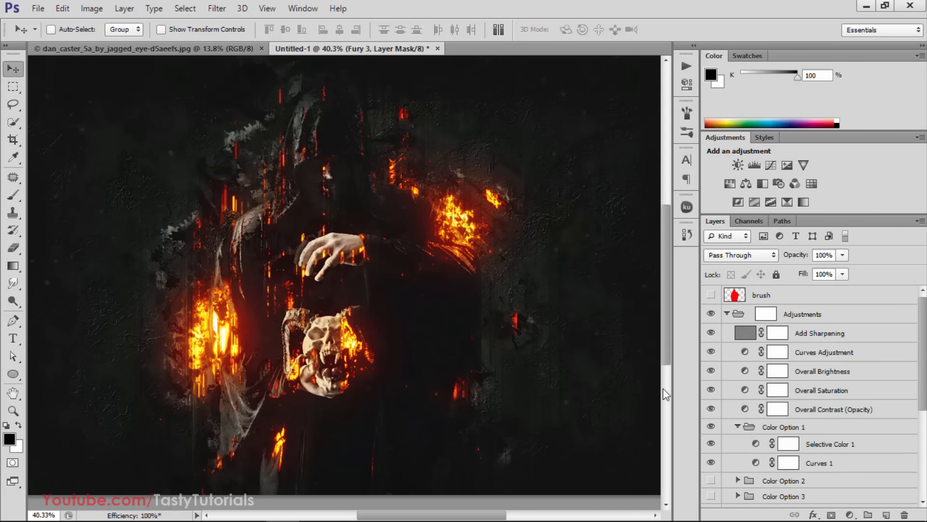
left_click(723, 314)
left_click(724, 313)
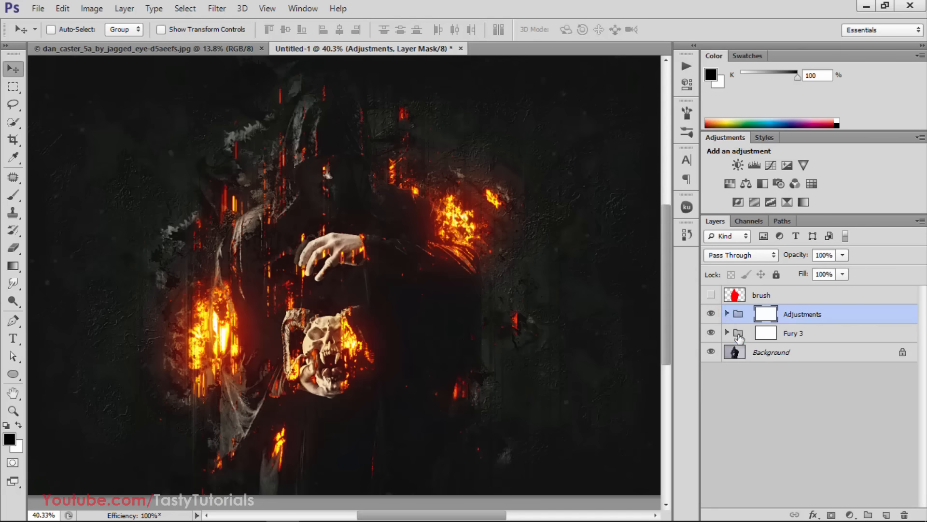
Expand the Fury 3 group so that all of its subgroups, such as Lines and Dots, are collapsed
left_click(817, 338)
left_click(727, 332)
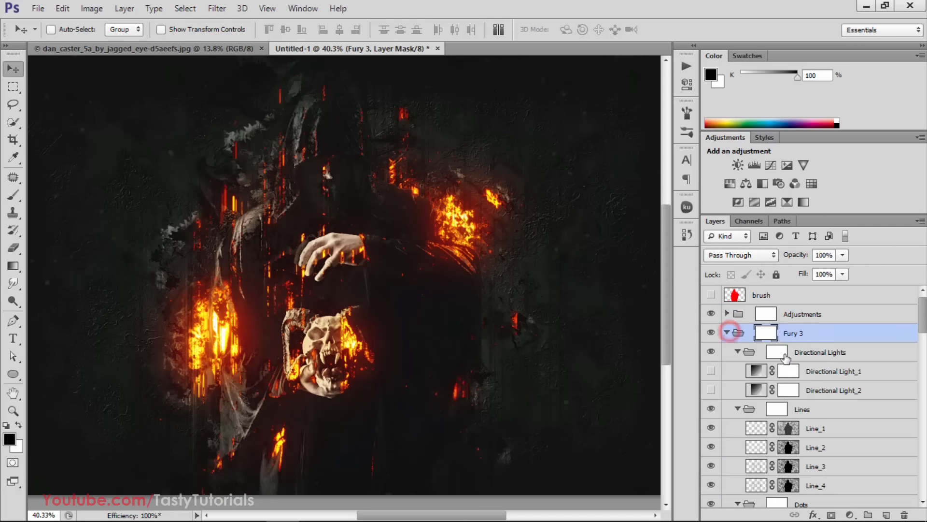
scroll(821, 372, "down", 2)
scroll(821, 374, "down", 1)
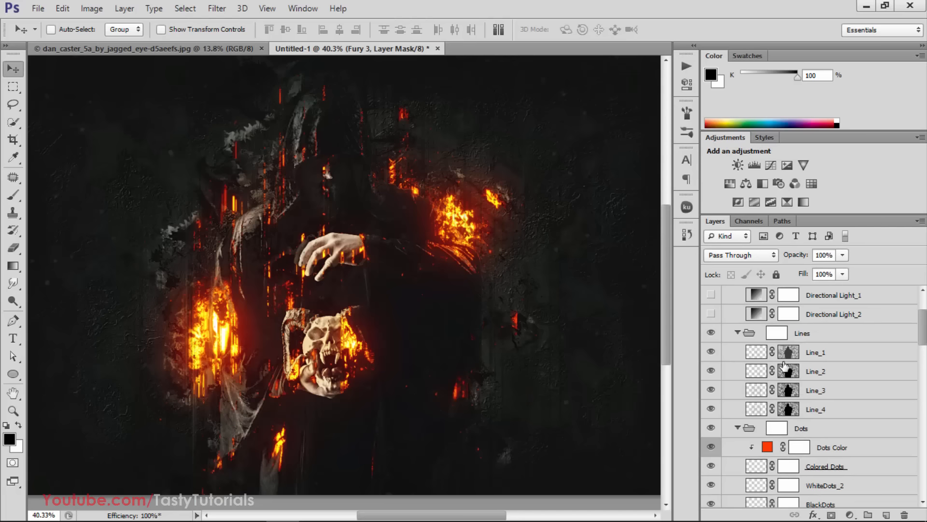
left_click(737, 333)
scroll(734, 338, "up", 4)
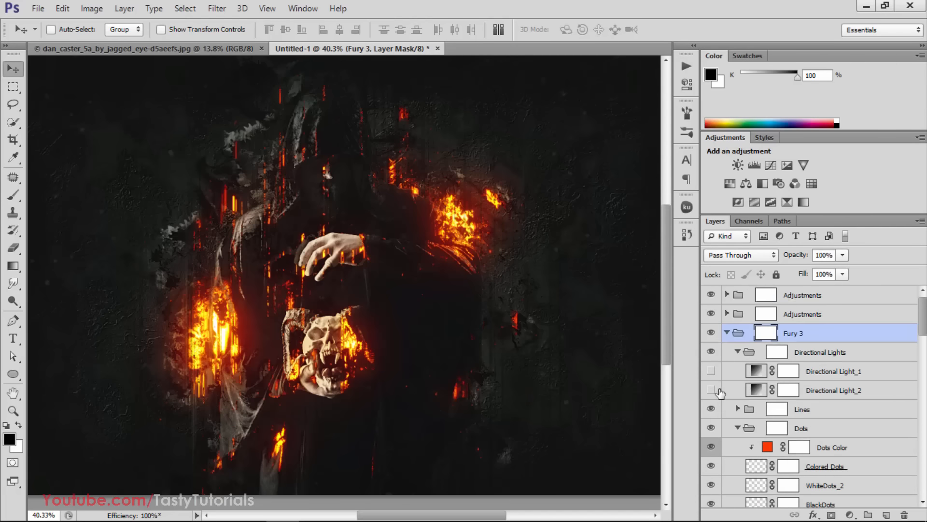
left_click(726, 333, "alt")
left_click(726, 333)
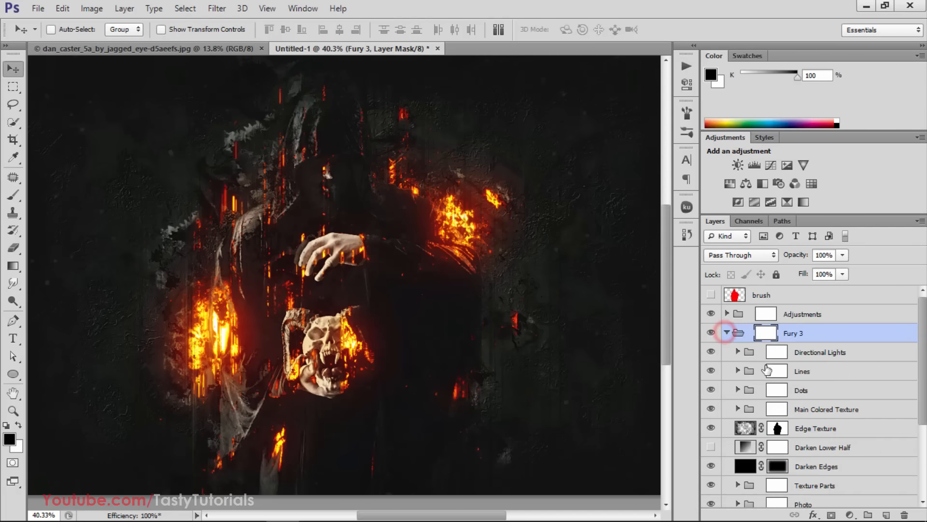
Duplicate the Lines group inside the Fury 3 group to strengthen the line effect
scroll(768, 369, "down", 3)
scroll(803, 427, "down", 3)
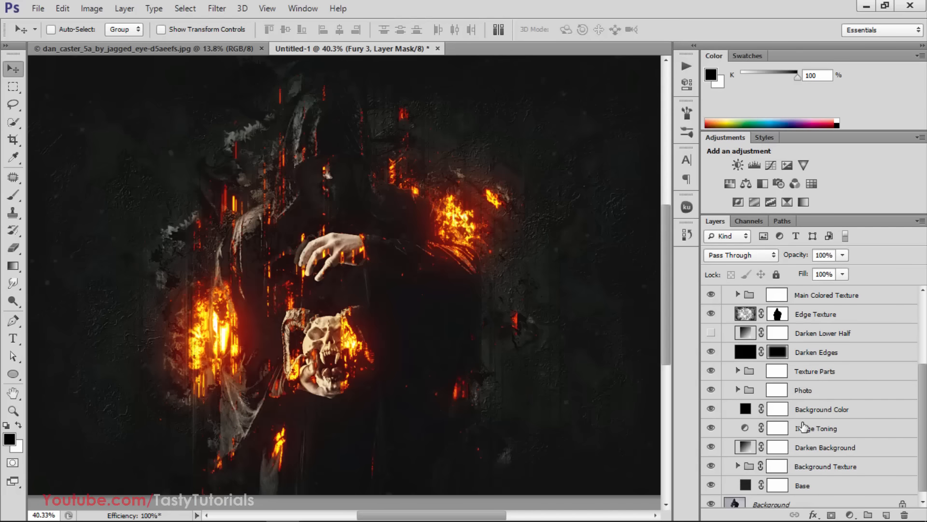
scroll(801, 427, "up", 6)
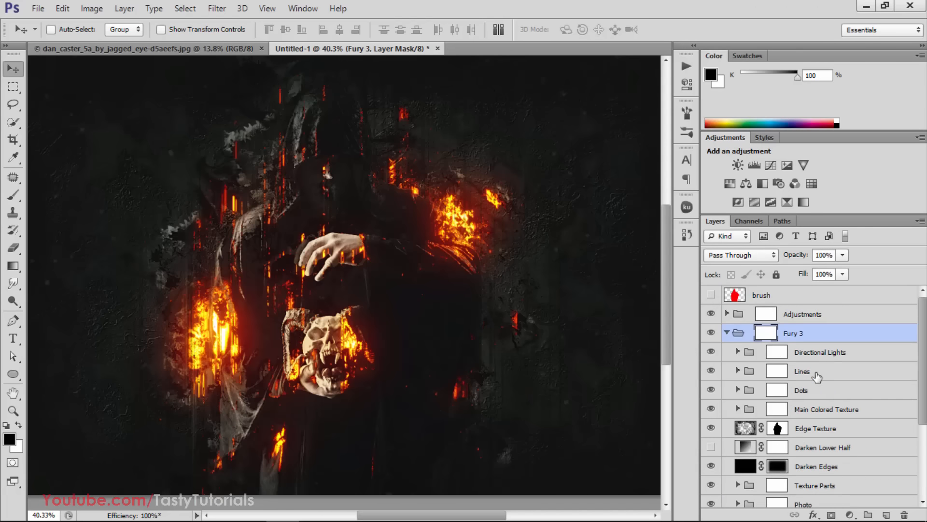
left_click(816, 373)
left_click(751, 373)
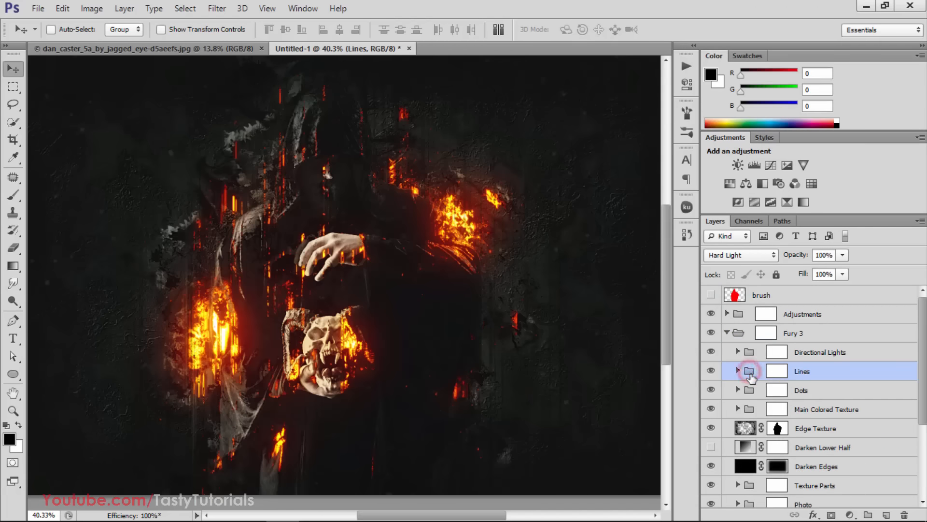
key("ctrl+j")
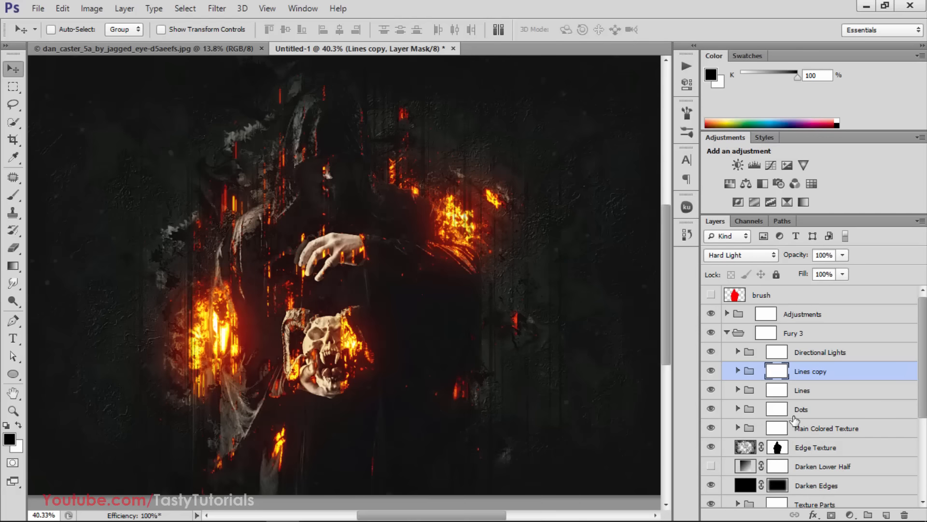
Try a second duplicate of the Lines group and delete that extra copy
key("ctrl+j")
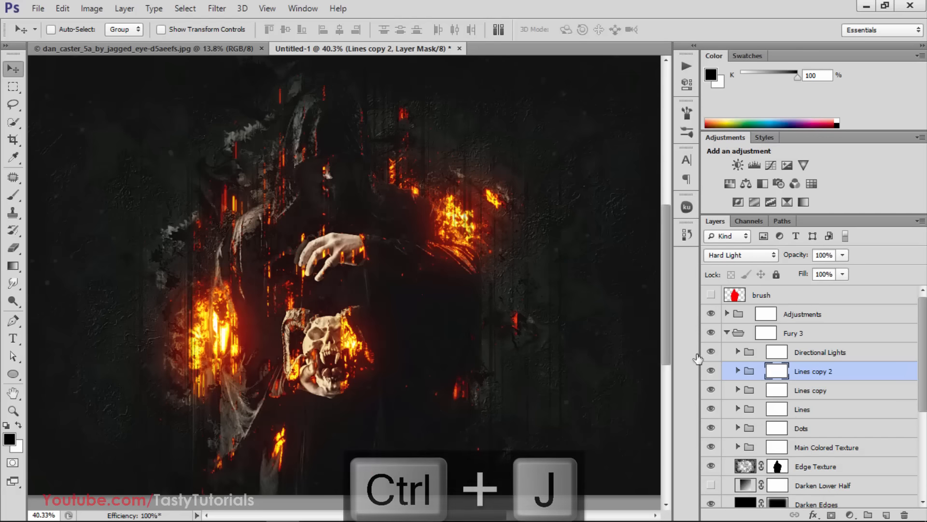
scroll(494, 304, "down", 3)
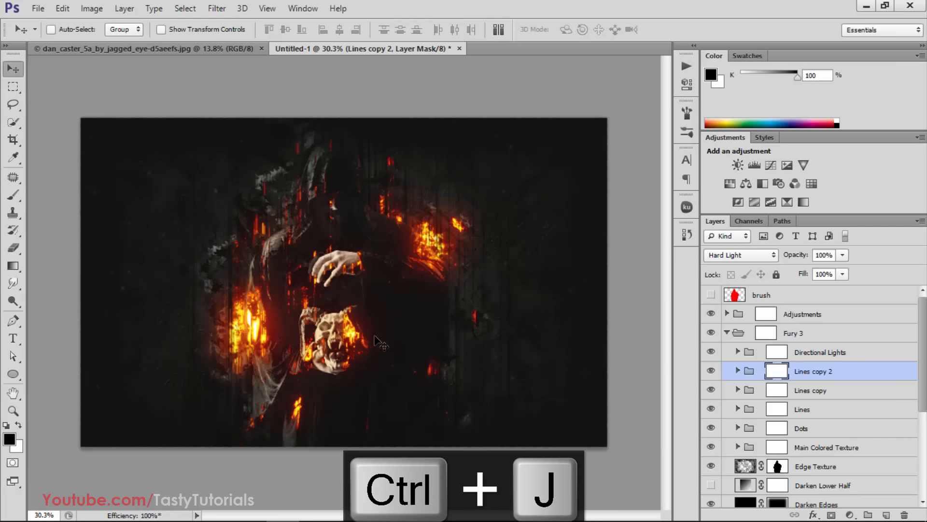
scroll(386, 336, "up", 5)
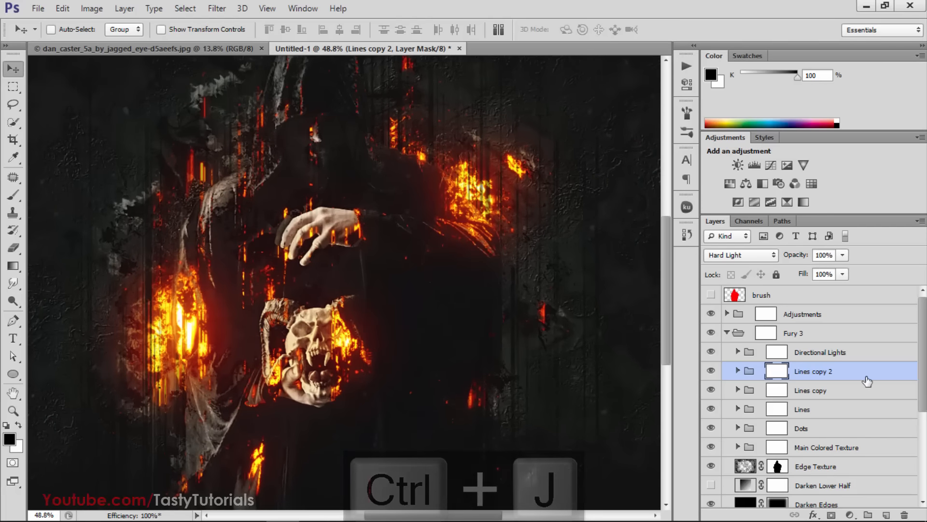
left_click_drag(845, 369, 904, 515)
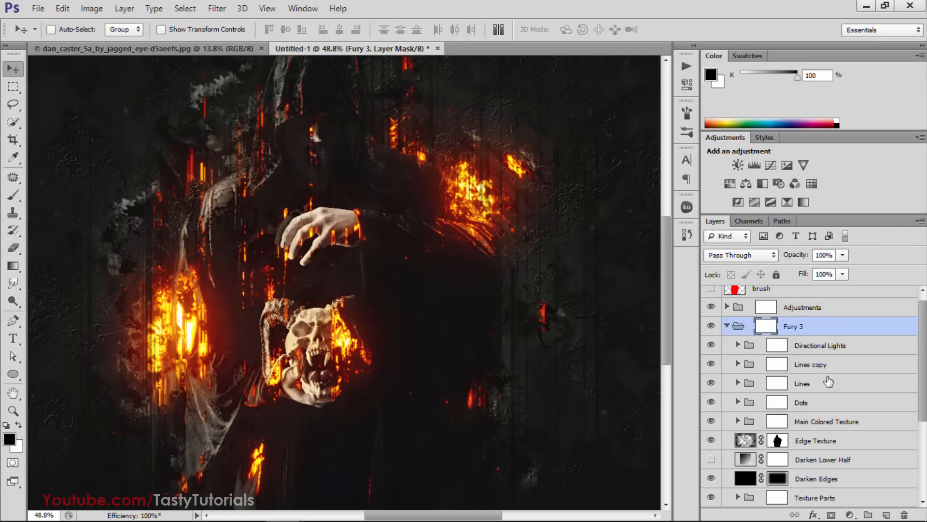
Preview the Dots group's effect by hiding and showing it, and duplicate the group
left_click(845, 365)
left_click(829, 399)
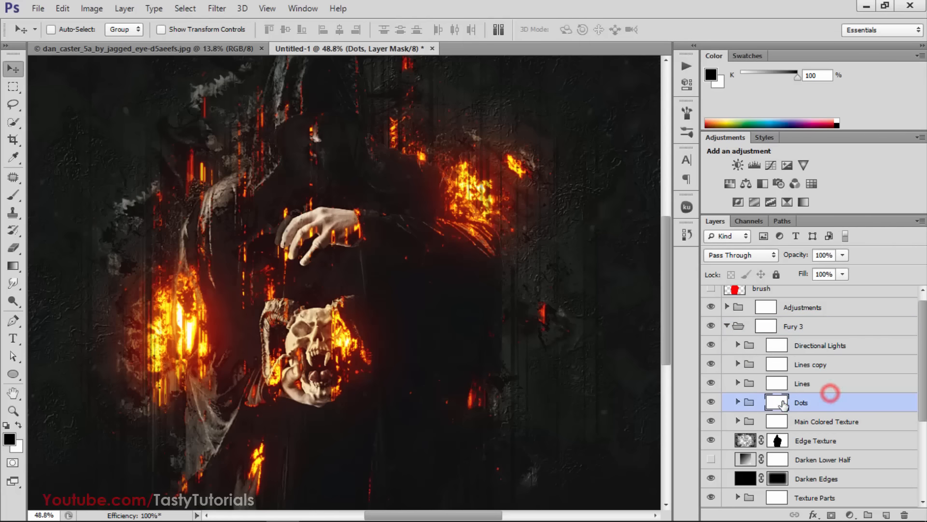
left_click(712, 402)
left_click(712, 402)
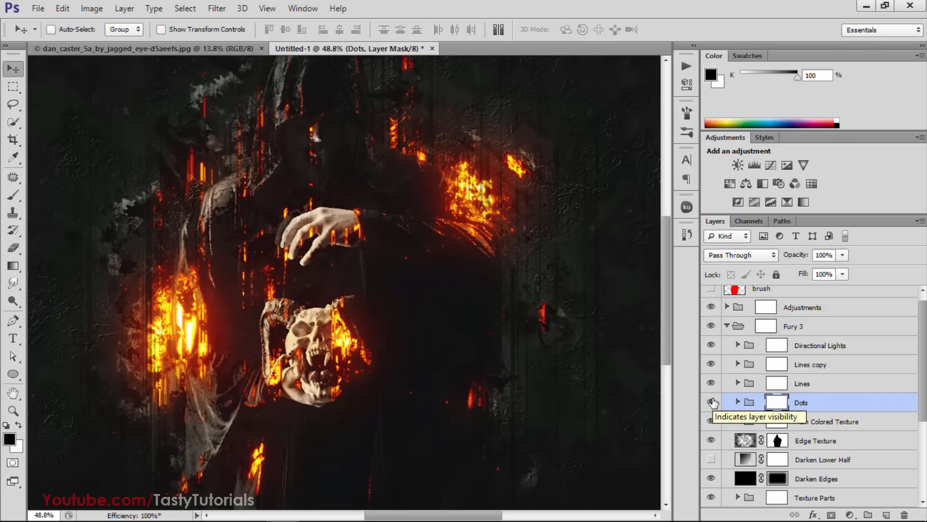
left_click(749, 403)
key("ctrl+j")
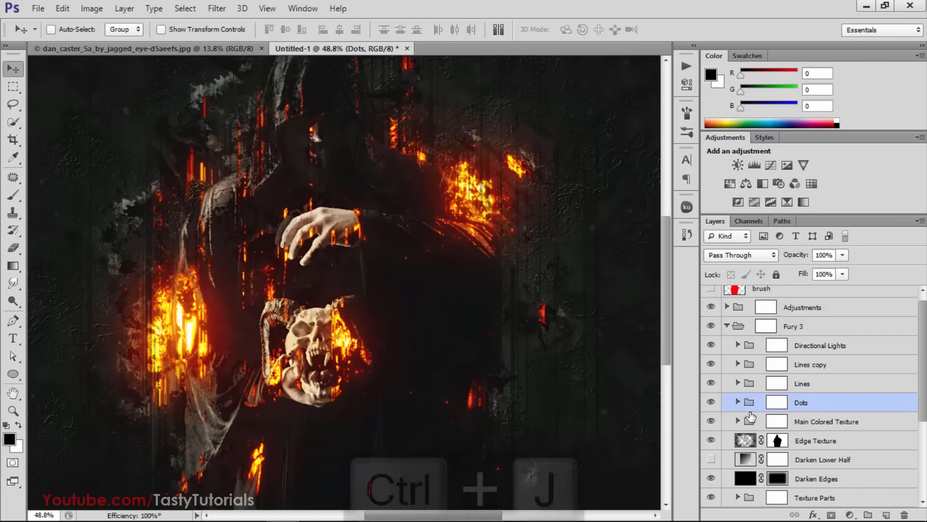
Compare the image with and without the duplicated Dots group by switching its visibility
scroll(487, 300, "down", 1)
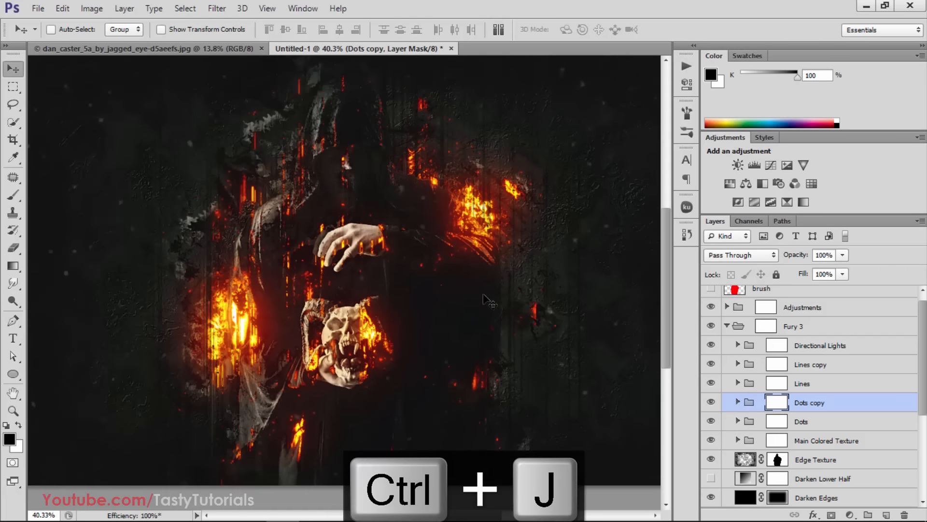
scroll(488, 300, "down", 1)
left_click(710, 403)
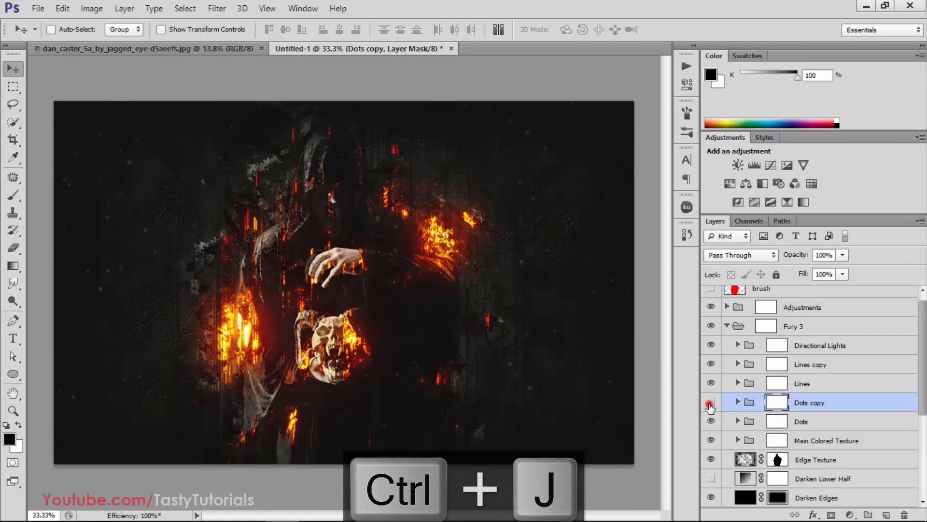
left_click(710, 403)
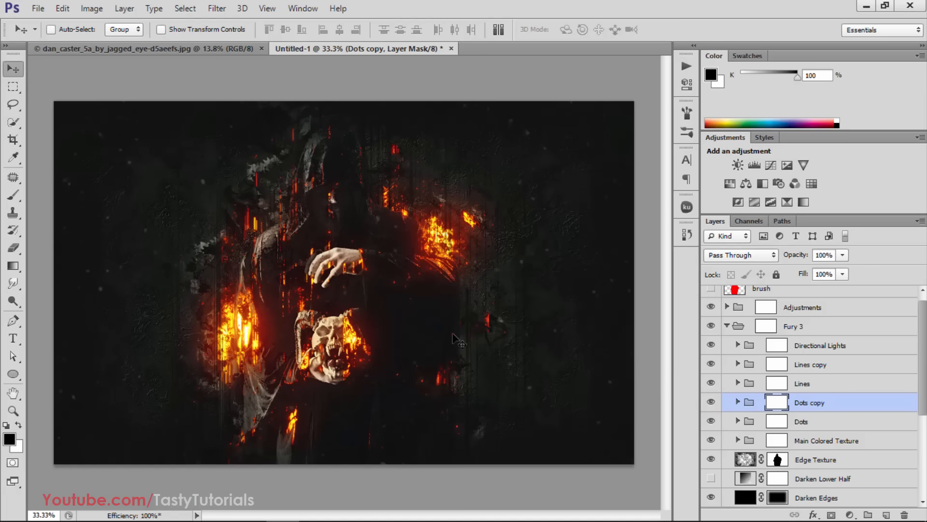
scroll(382, 333, "up", 1)
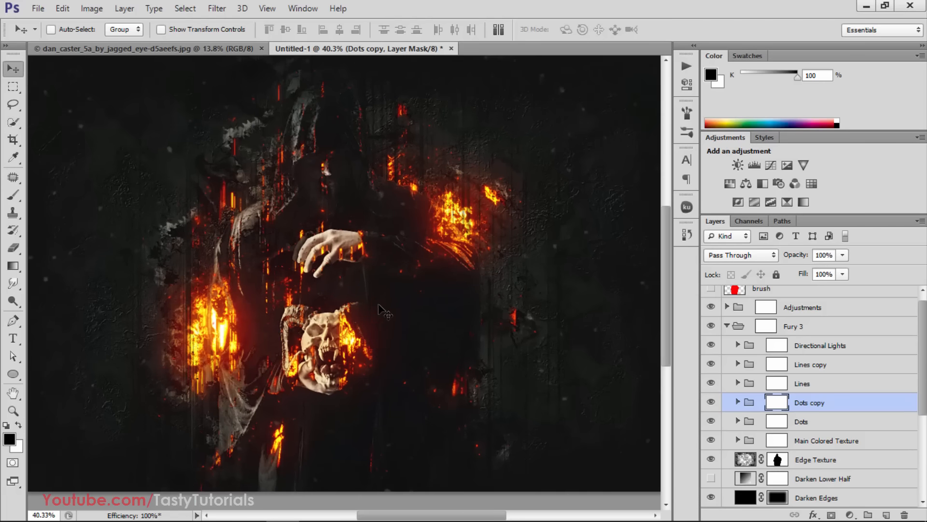
left_click(711, 402)
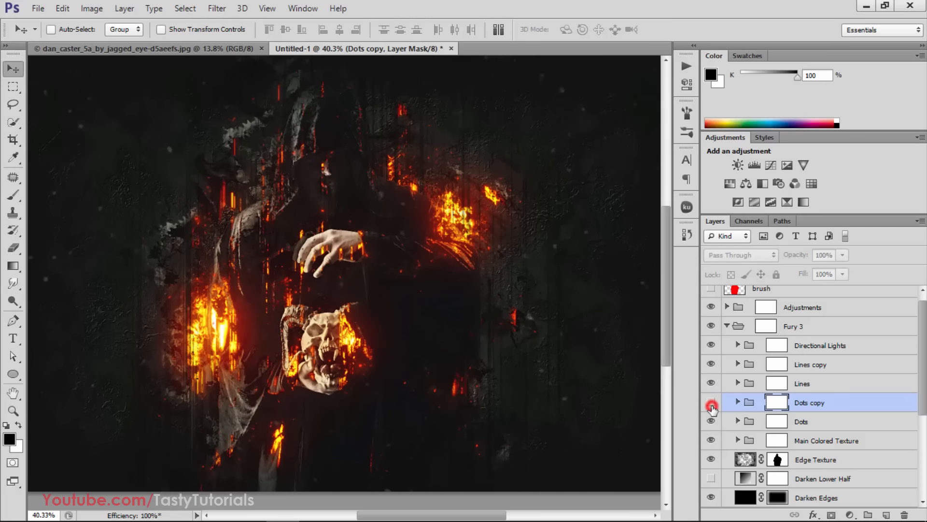
left_click(711, 403)
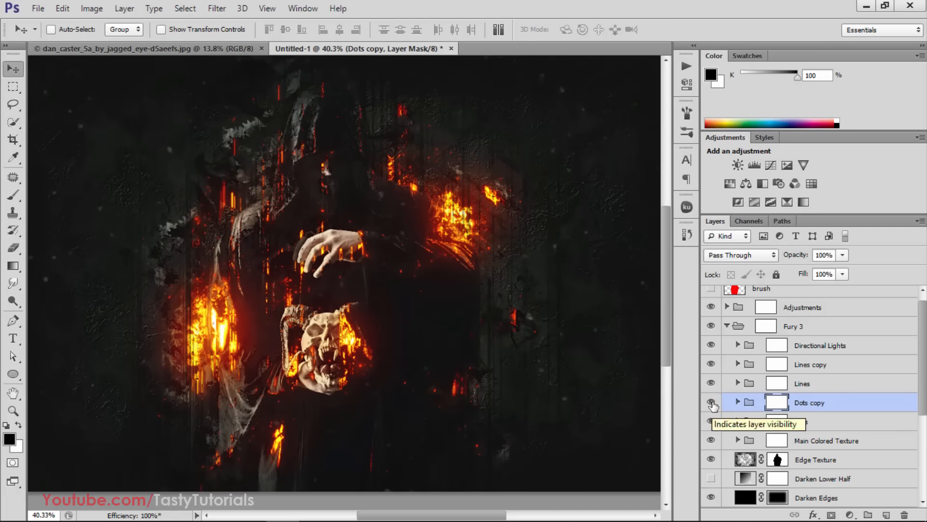
Select the Main Colored Texture group and compare the image with it hidden and shown
scroll(732, 370, "down", 3)
left_click(763, 363)
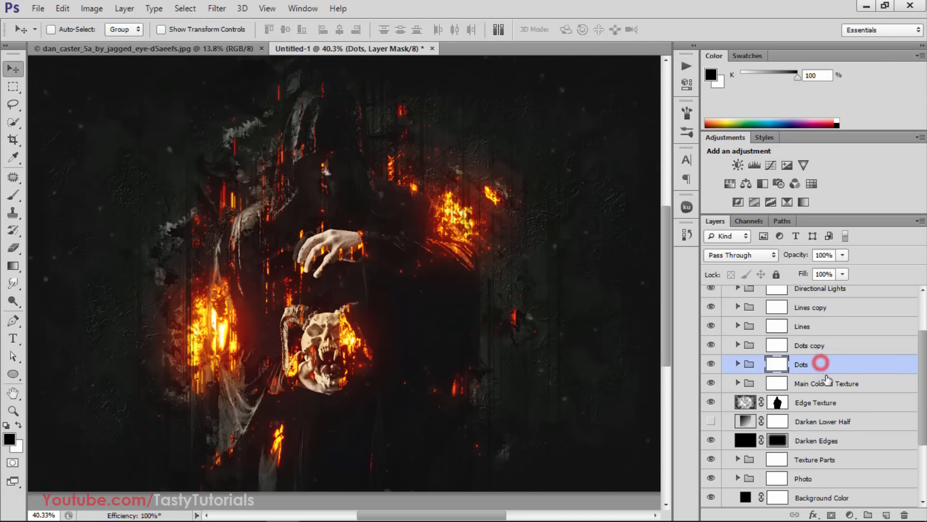
left_click(772, 381)
left_click(712, 383)
left_click(712, 383)
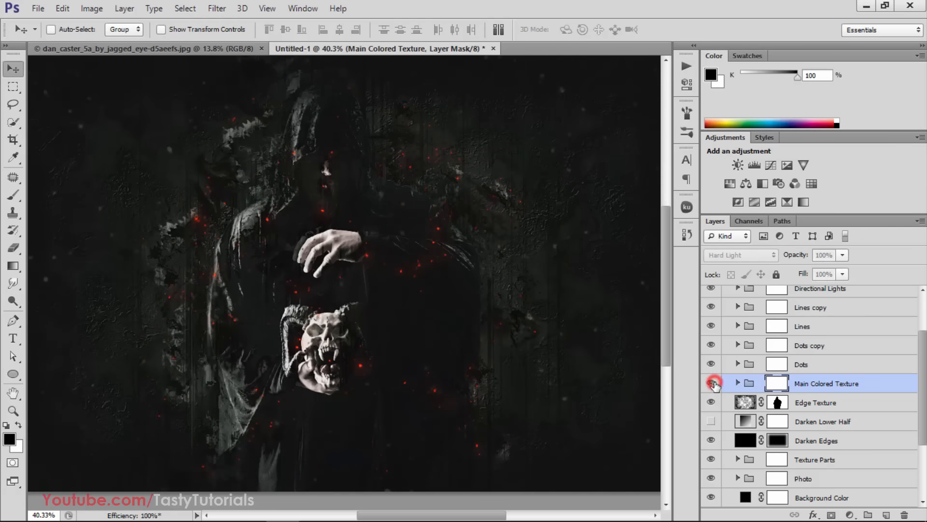
left_click(711, 383)
left_click(712, 383)
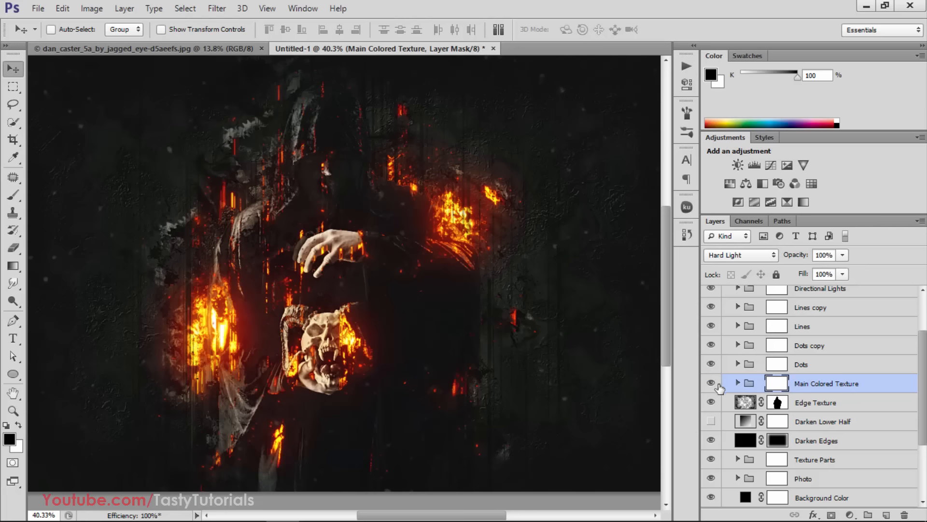
Preview the Darken Lower Half layer over the whole image and leave it hidden
left_click(712, 422)
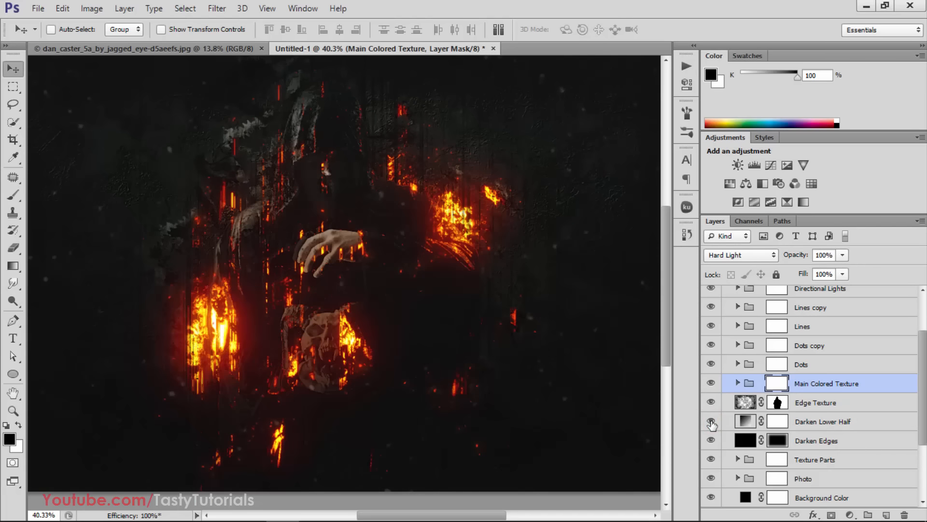
key("ctrl+minus")
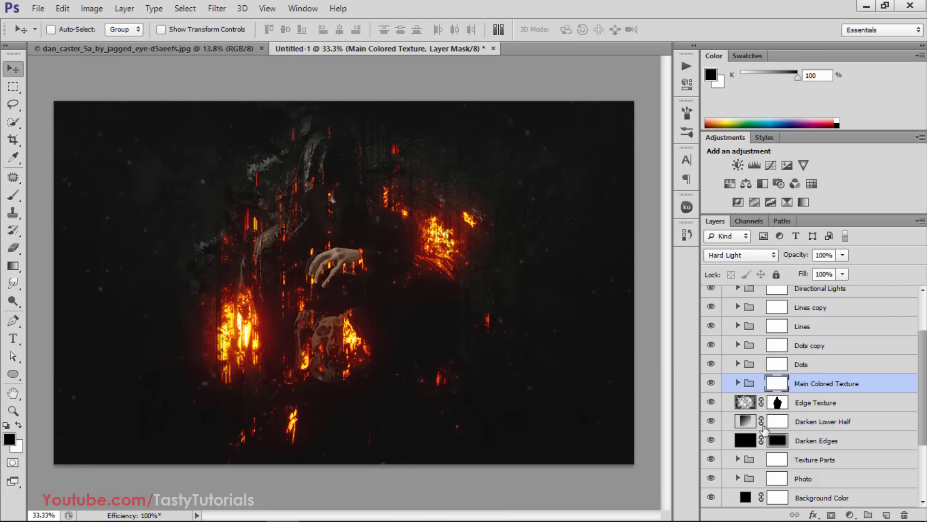
left_click(787, 421)
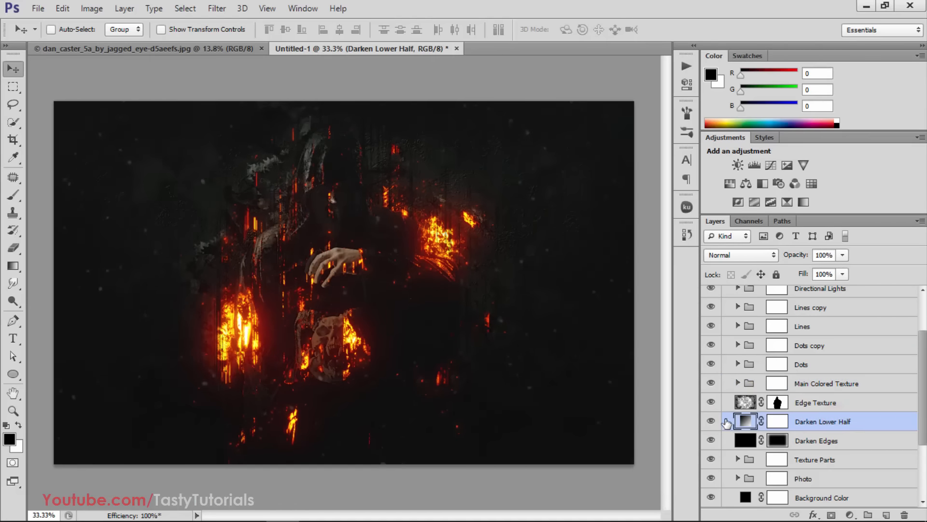
left_click(711, 422)
left_click(712, 423)
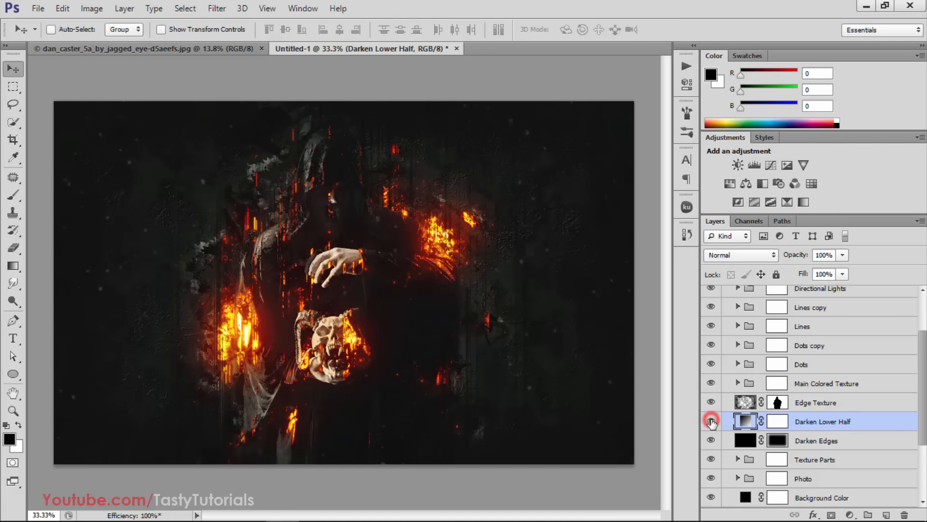
left_click(711, 422)
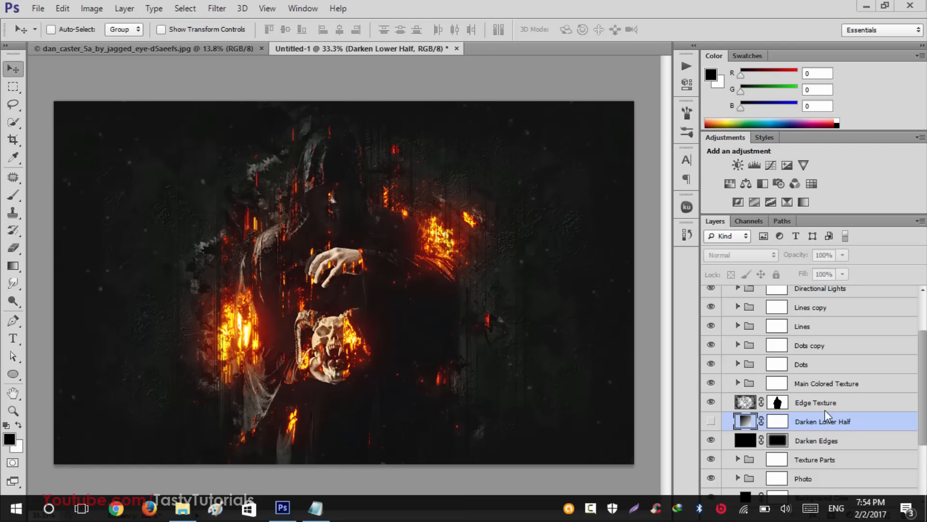
Compare the image with the Darken Lower Half and Darken Edges layers each switched on and off
scroll(717, 403, "down", 1)
scroll(720, 396, "down", 1)
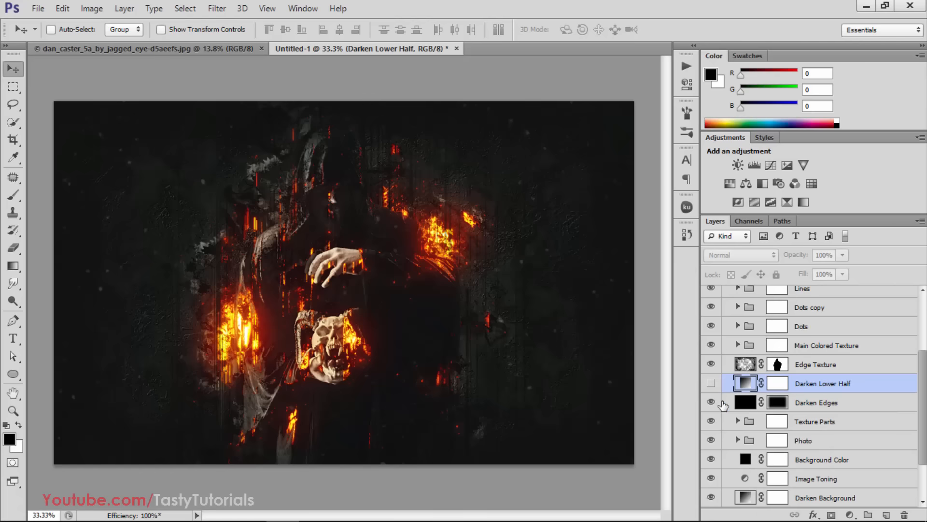
left_click(710, 384)
left_click(710, 383)
scroll(711, 385, "down", 3)
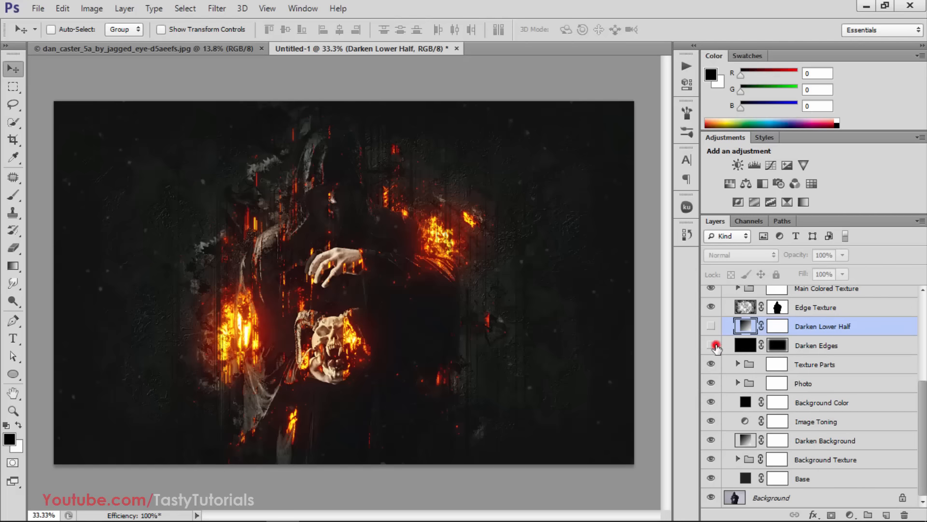
left_click(713, 347)
left_click(714, 347)
Preview the effect of the Photo group and the Image Toning layer by hiding and showing each
left_click(709, 383)
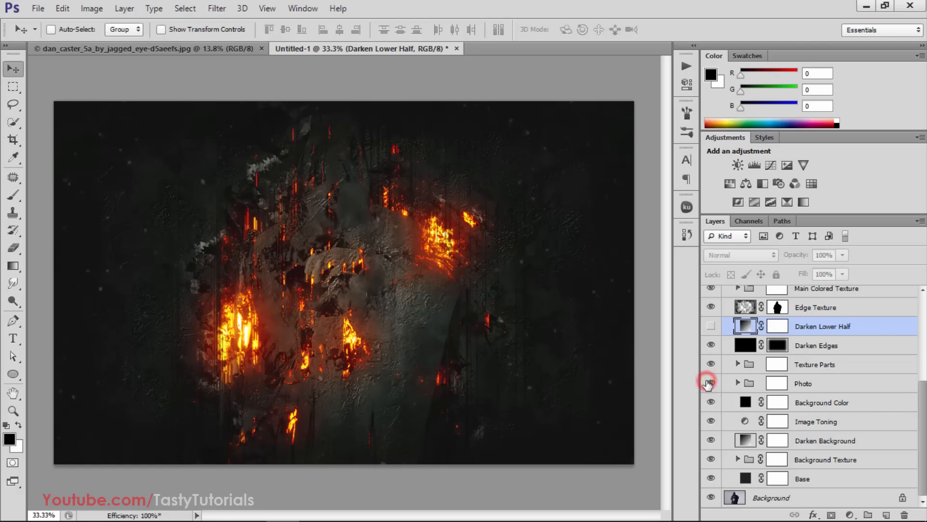
left_click(709, 383)
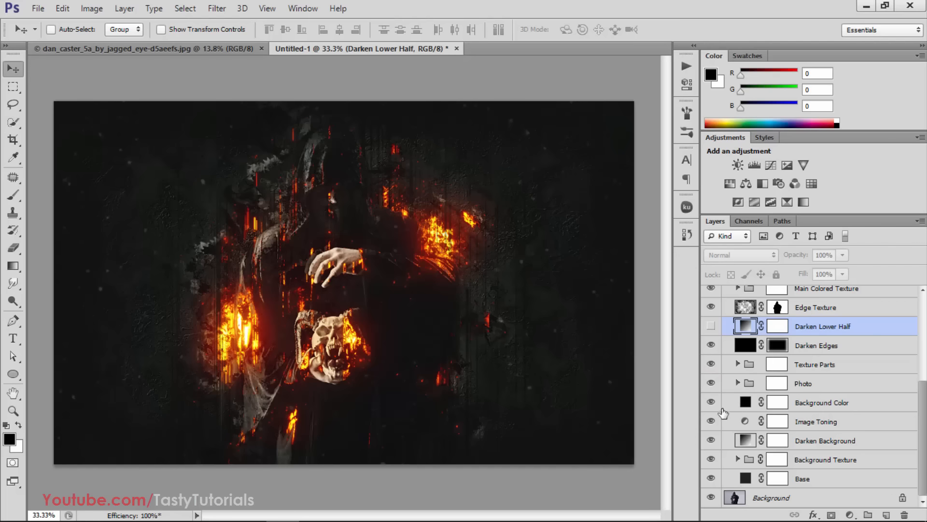
left_click(711, 421)
left_click(711, 420)
left_click(712, 420)
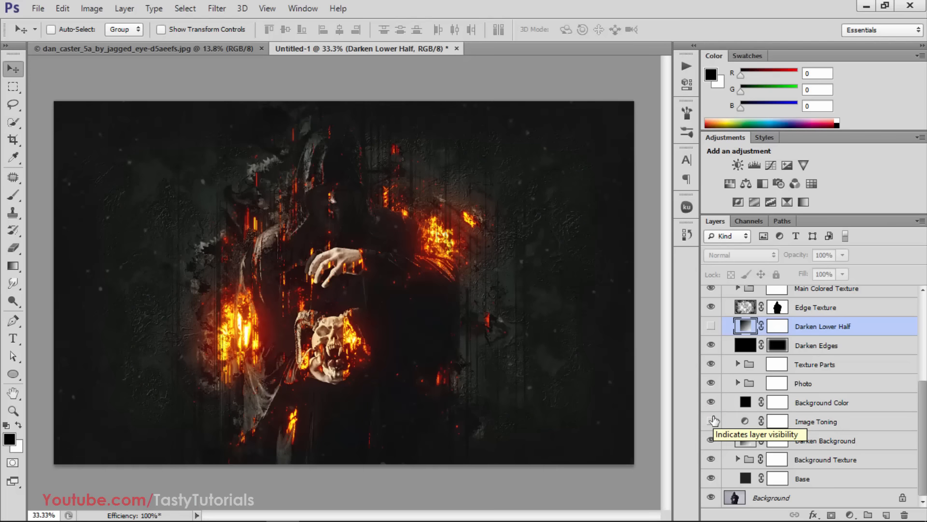
left_click(711, 421)
Collapse the Fury 3 group in the layer stack
scroll(802, 377, "up", 7)
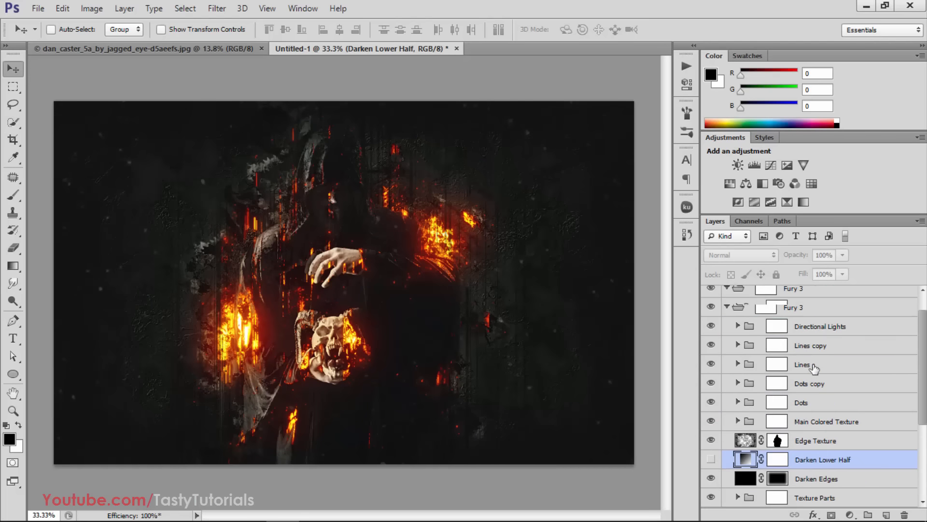
scroll(817, 370, "up", 2)
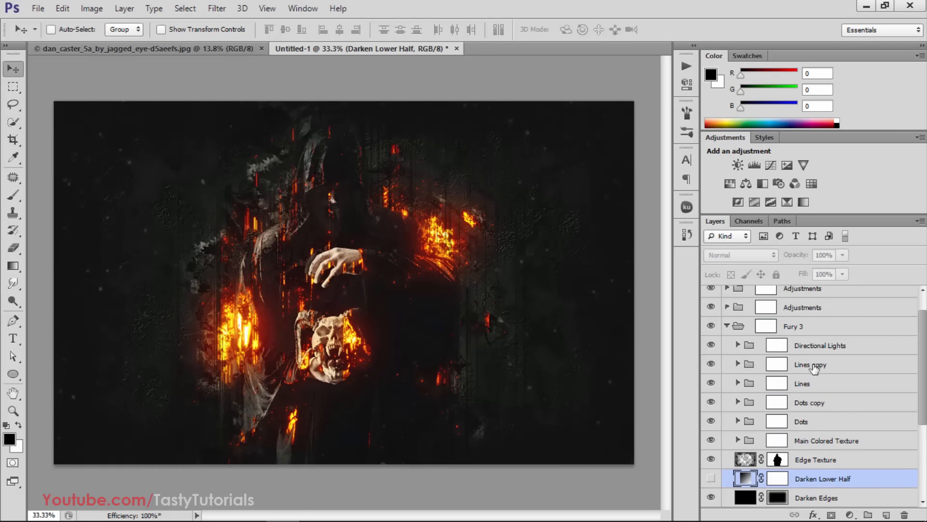
left_click(728, 333)
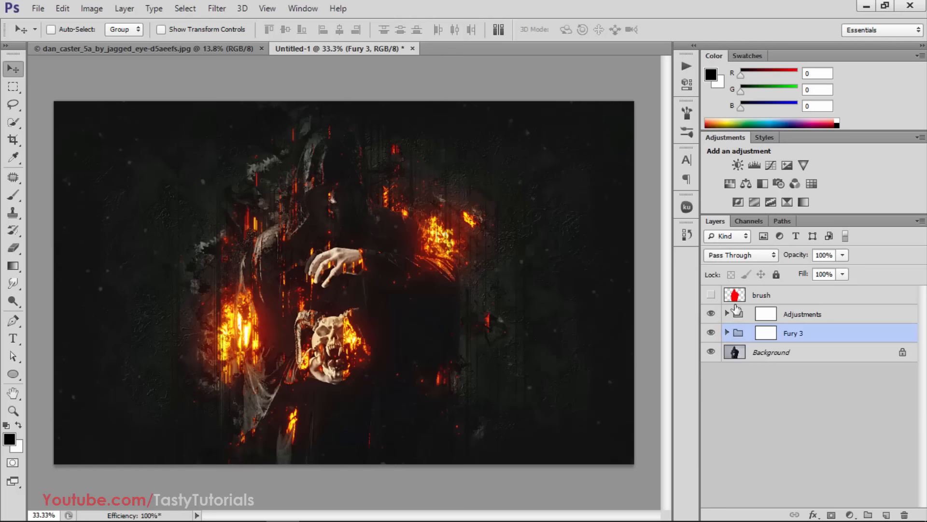
Expand the Adjustments group and make its Quick Color Changer layer visible, comparing the image with and without it
left_click(727, 314)
scroll(764, 352, "down", 5)
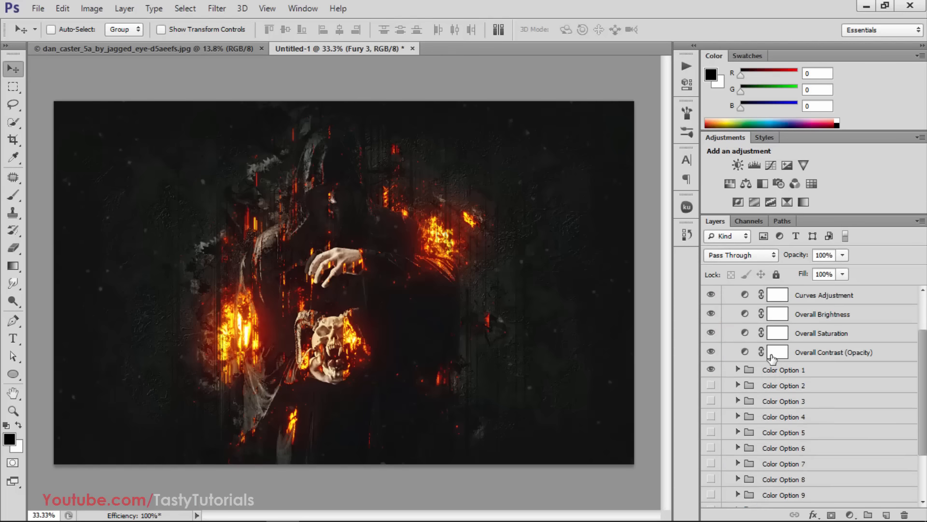
left_click(711, 459)
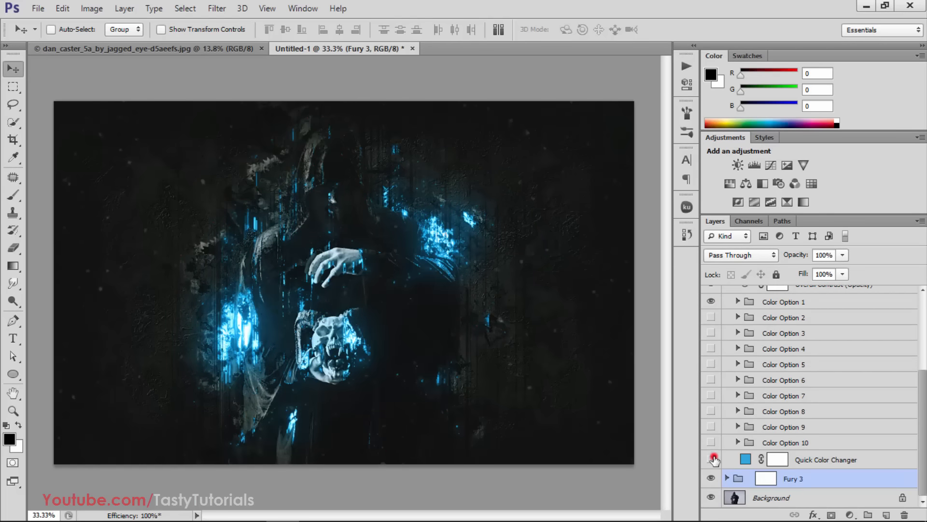
left_click(712, 459)
left_click(712, 459)
Try red (e02f2f) and green (2fe093) as the Quick Color Changer fill color, and discard the color change
double_click(743, 460)
left_click_drag(625, 114, 665, 91)
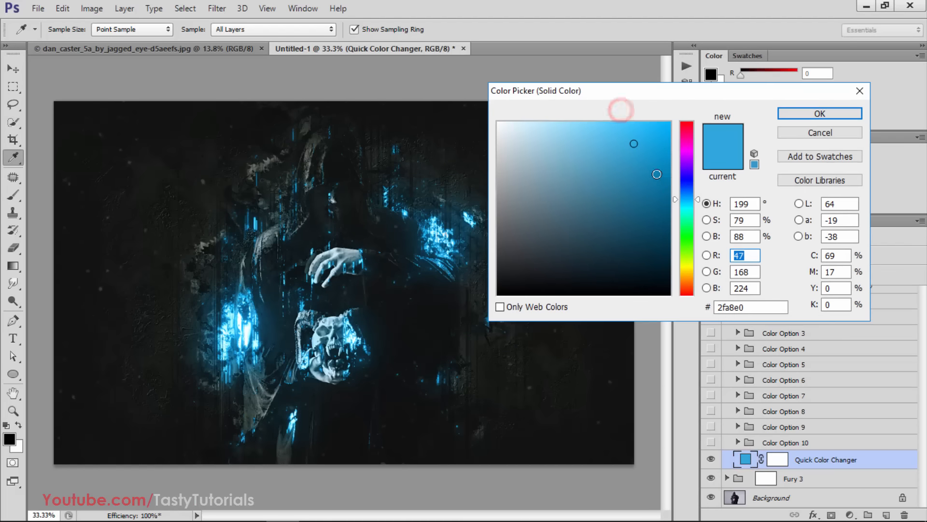
left_click_drag(684, 226, 685, 304)
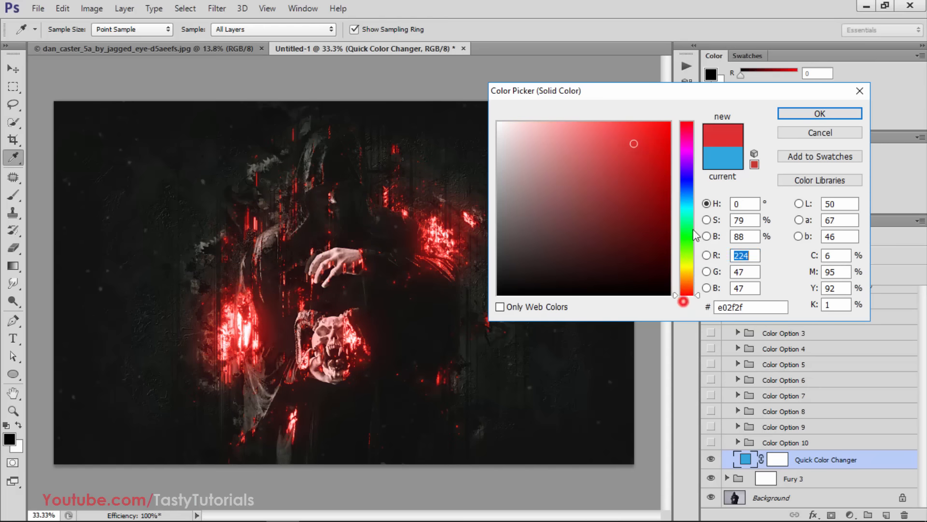
left_click_drag(691, 146, 688, 119)
left_click_drag(692, 230, 691, 228)
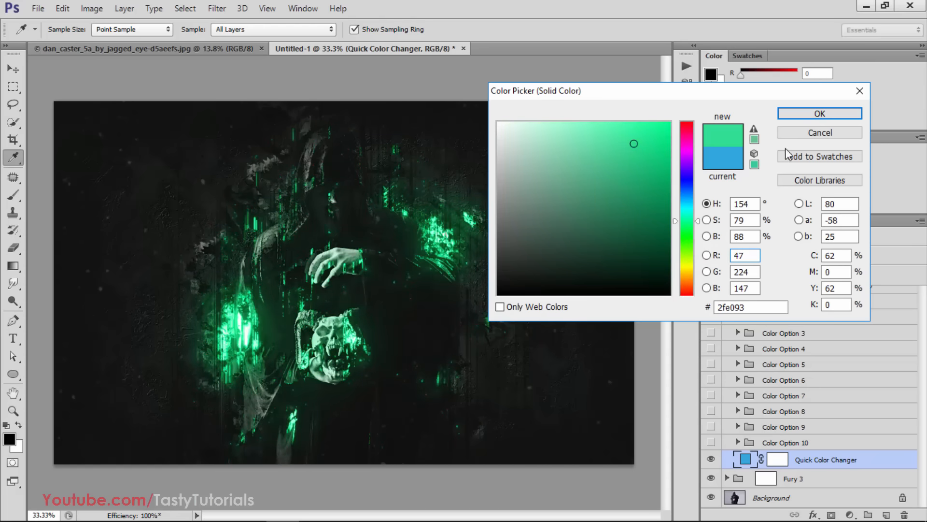
left_click(798, 134)
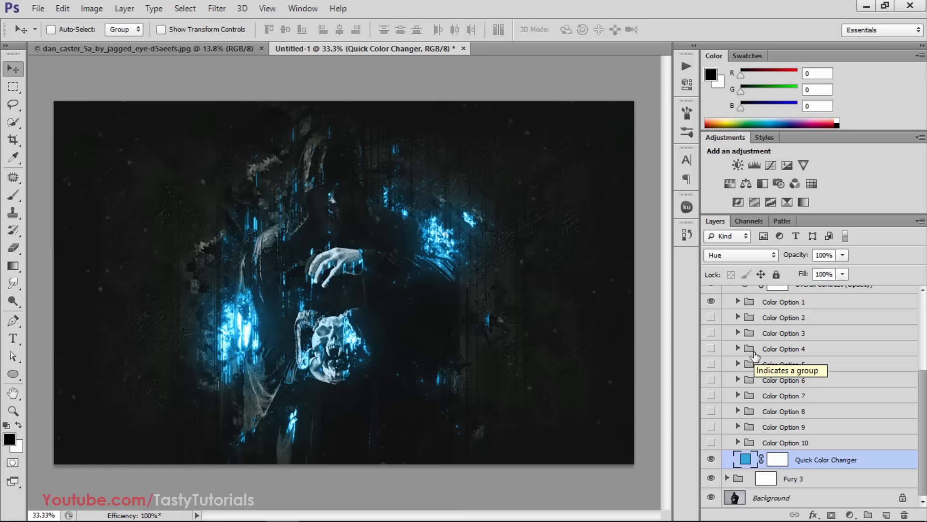
Collapse the Adjustments group and select the Background layer
scroll(729, 362, "up", 5)
left_click(727, 303)
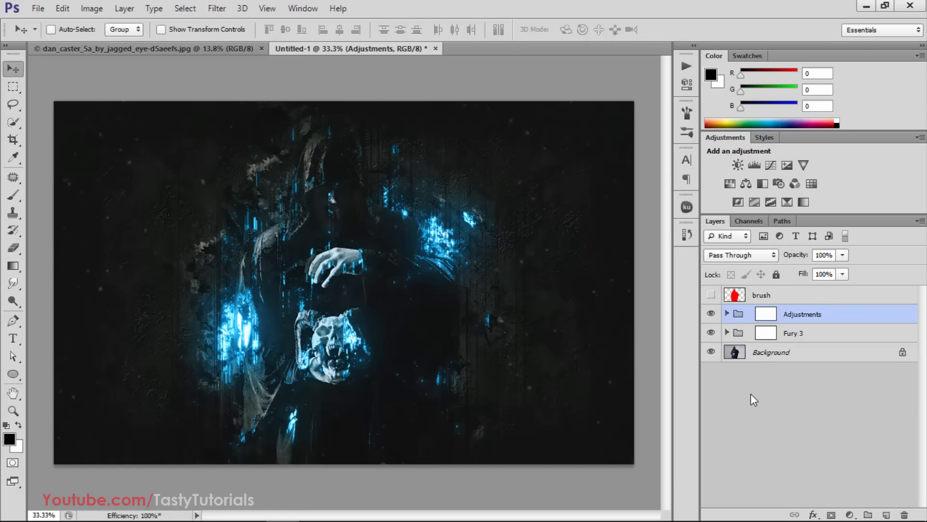
left_click(750, 394)
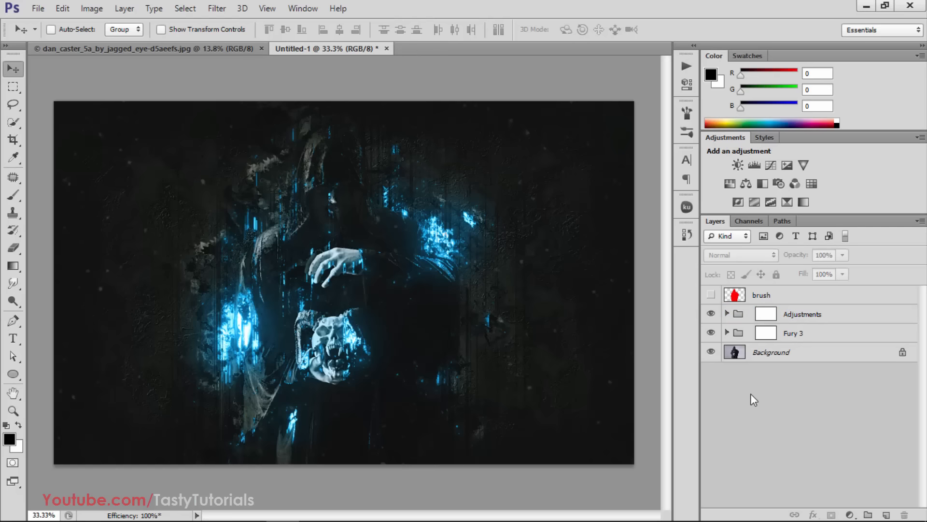
scroll(750, 394, "up", 1)
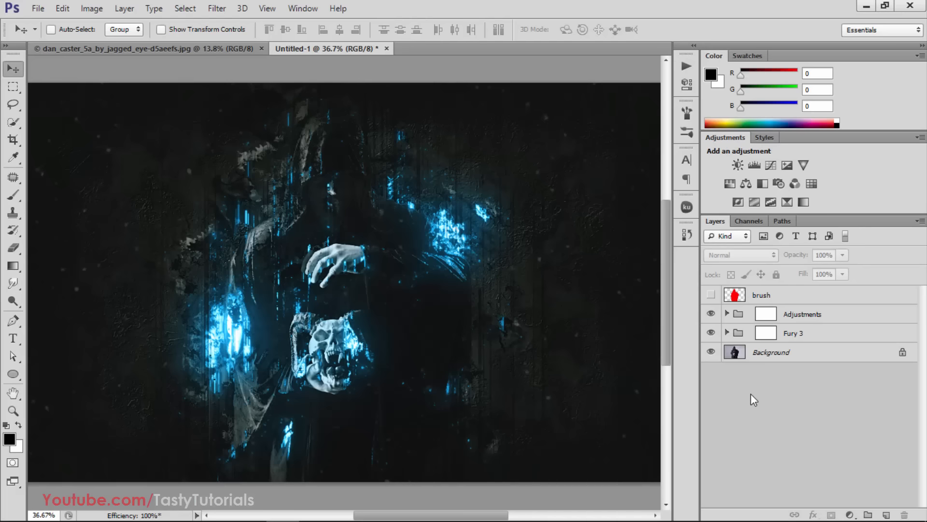
left_click(759, 354)
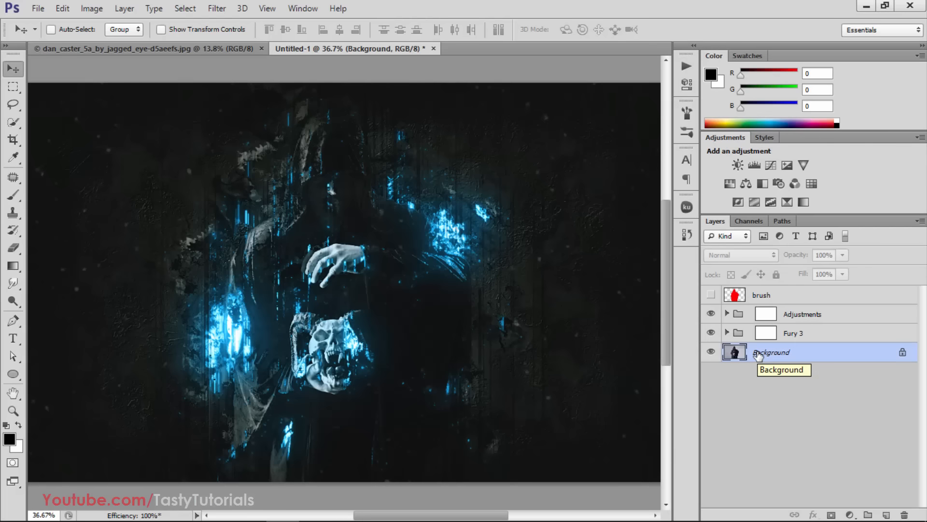